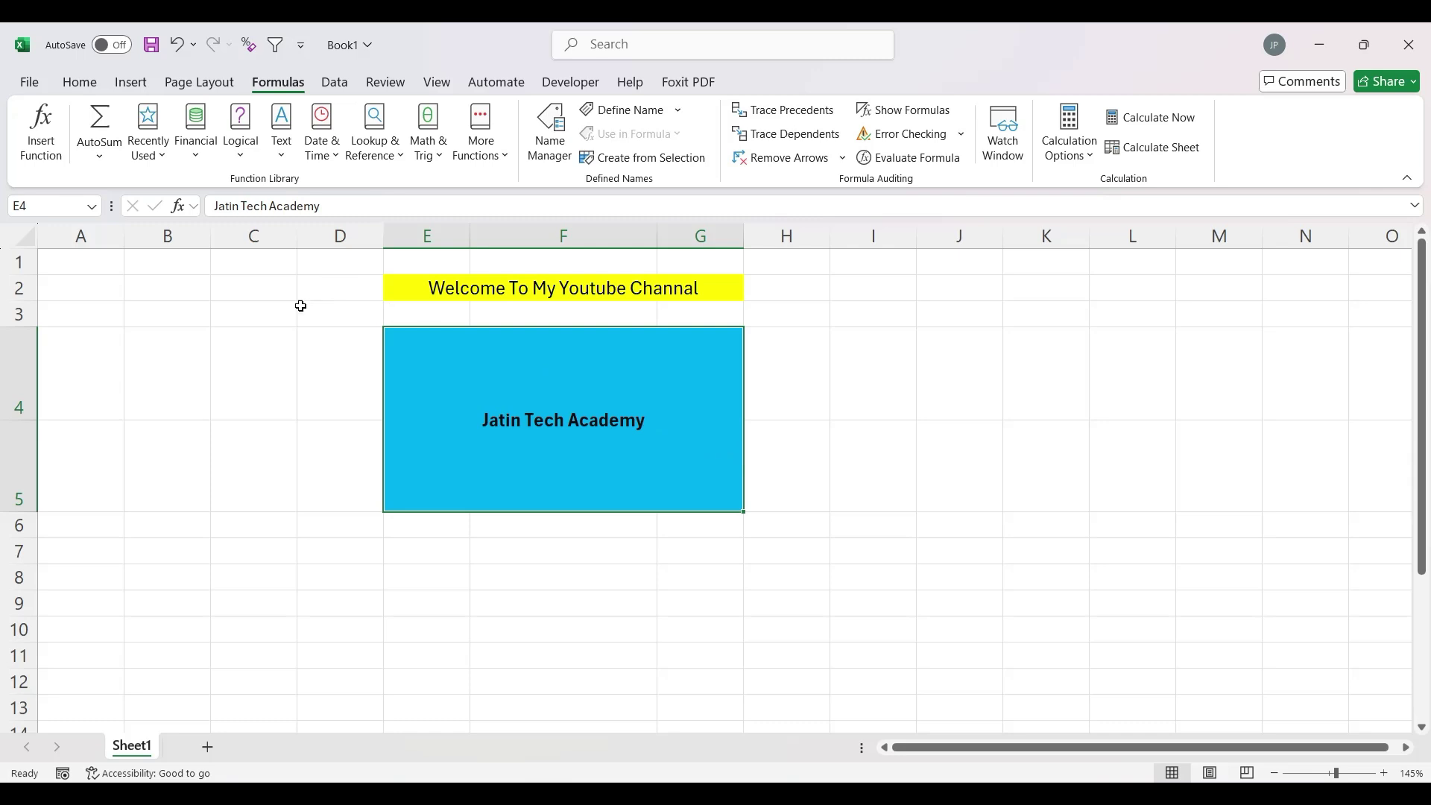
left_click(244, 143)
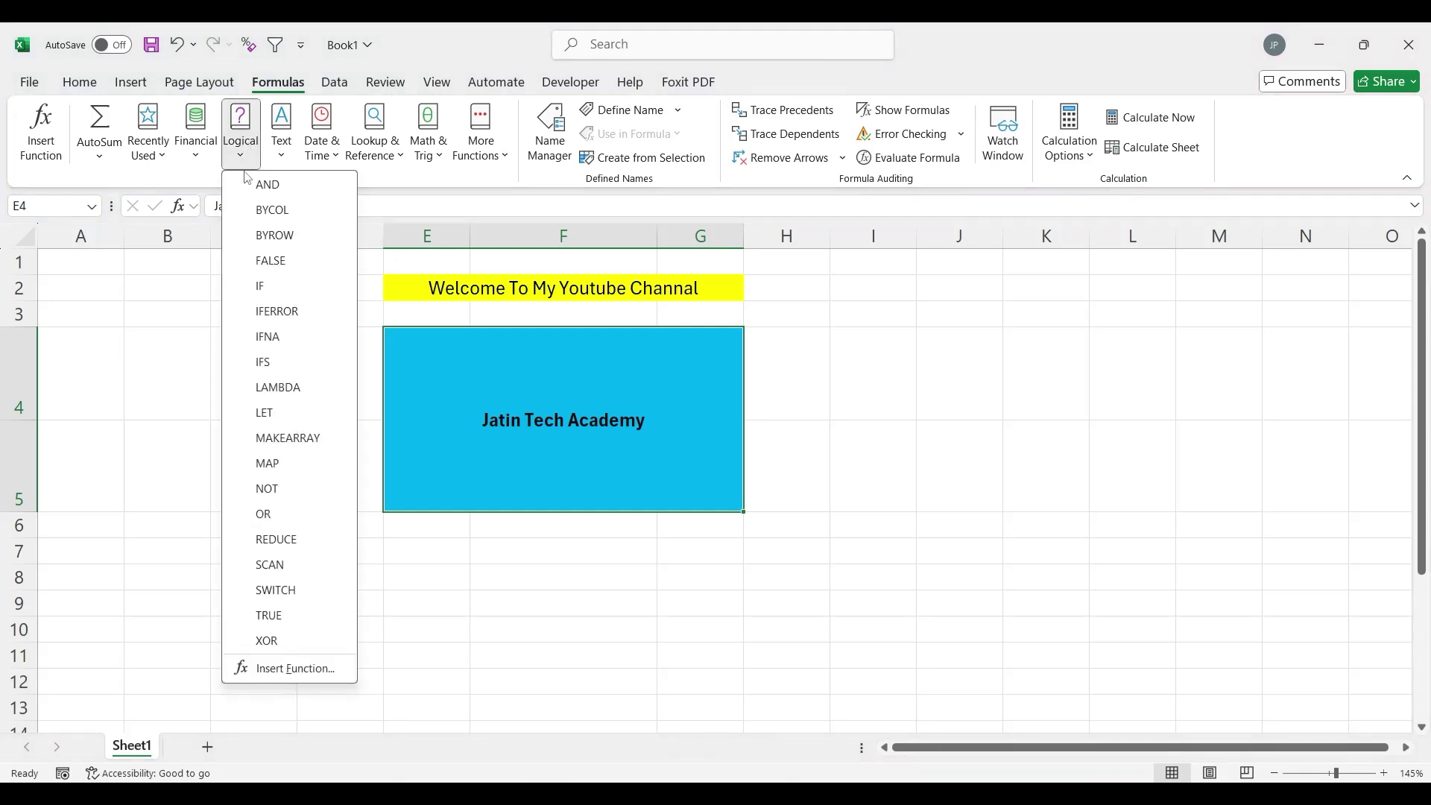
left_click(285, 145)
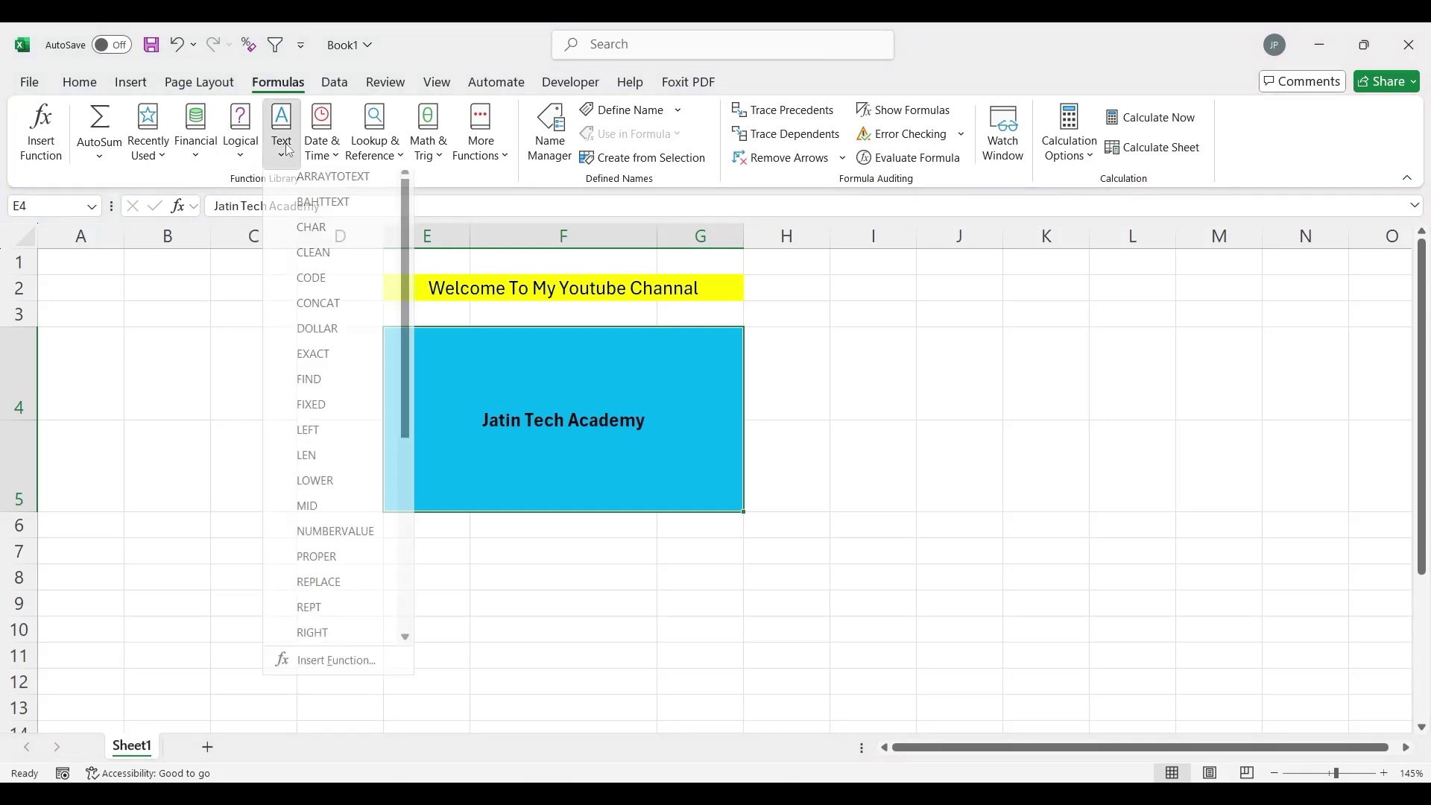
left_click(330, 139)
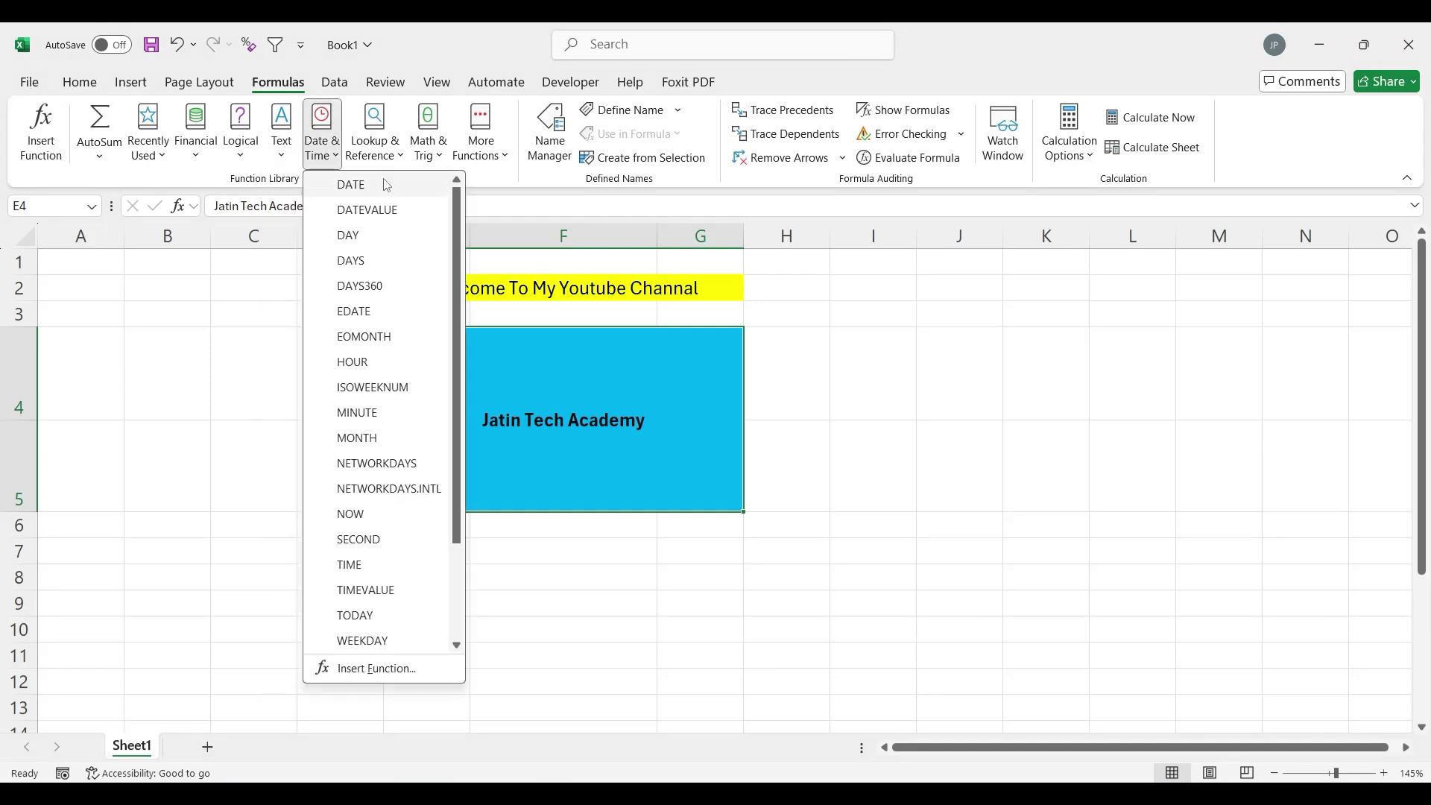
left_click(379, 147)
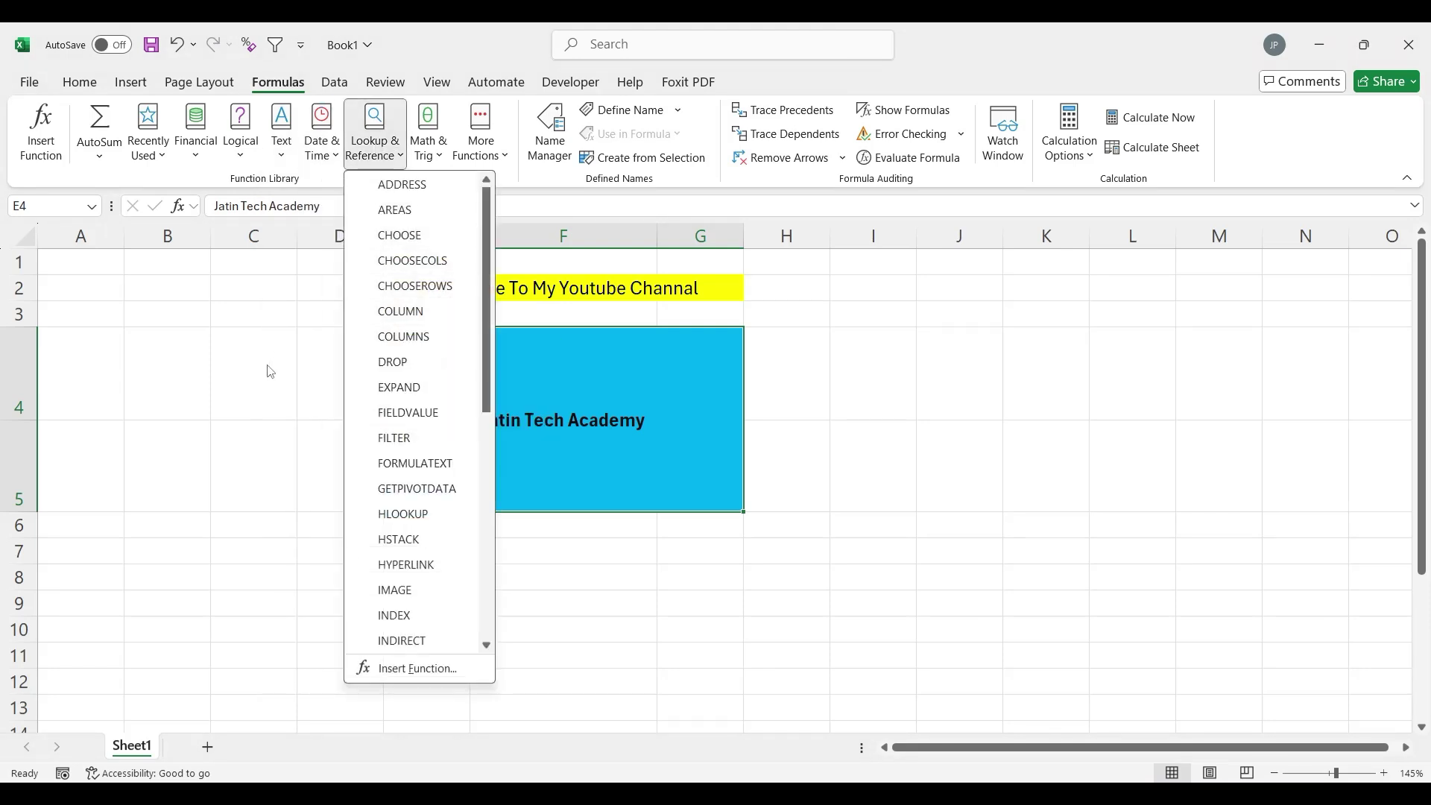
left_click(254, 380)
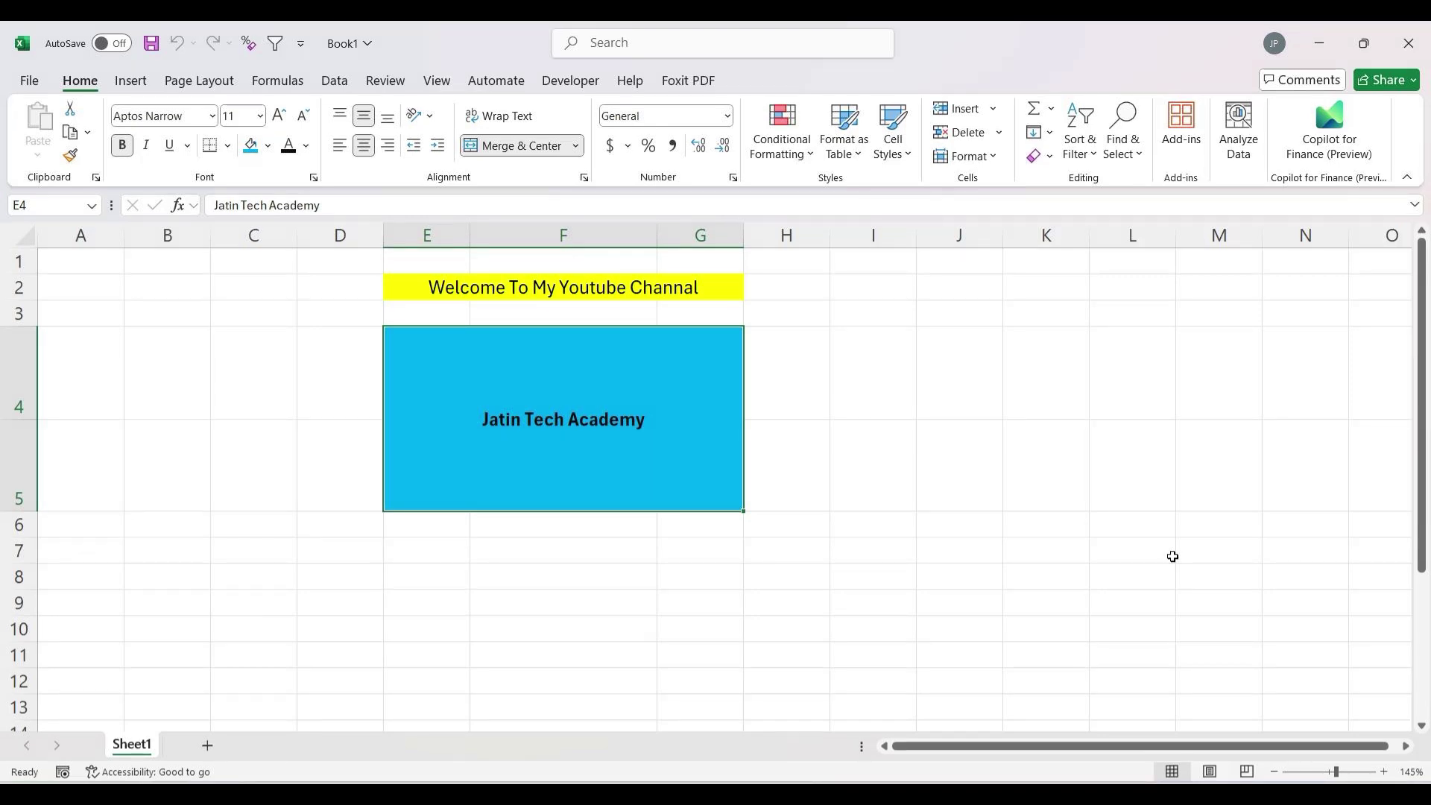
Add a new blank worksheet after Sheet1 and place the selection in cell C7
left_click(207, 745)
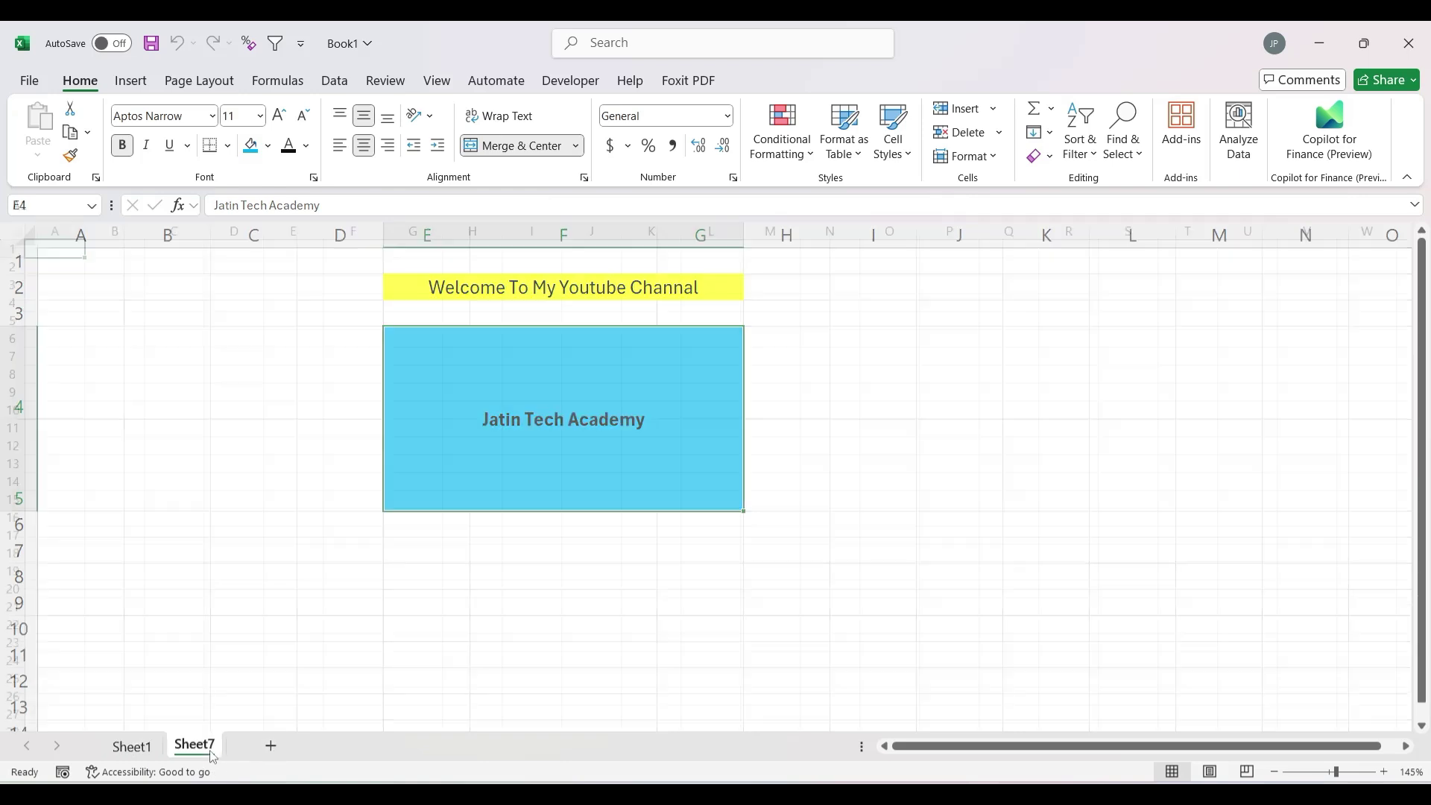
left_click(179, 286)
left_click(192, 359)
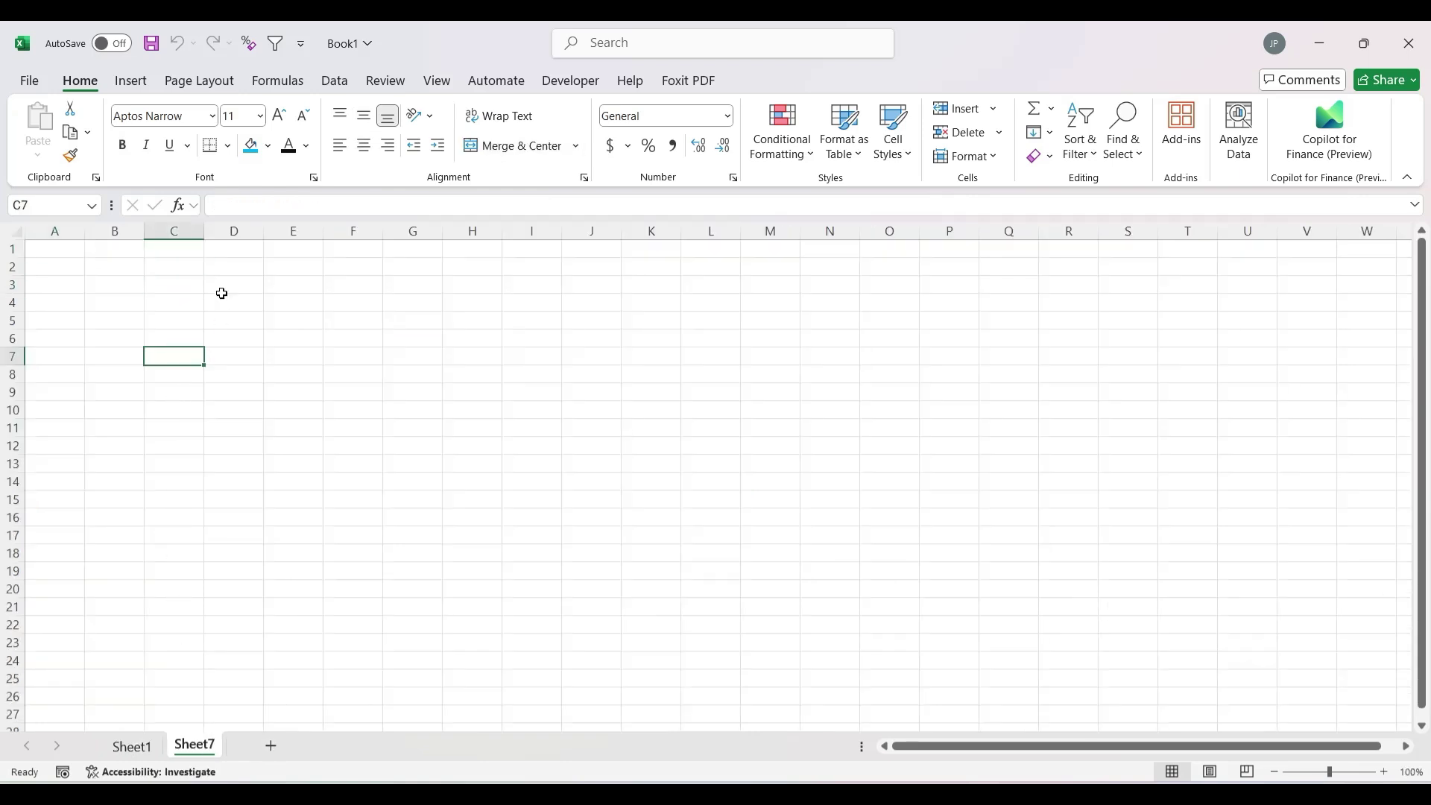
left_click(222, 290)
left_click(249, 359)
left_click(306, 288)
left_click_drag(192, 297, 458, 437)
left_click(320, 319)
left_click(391, 336)
key("Right")
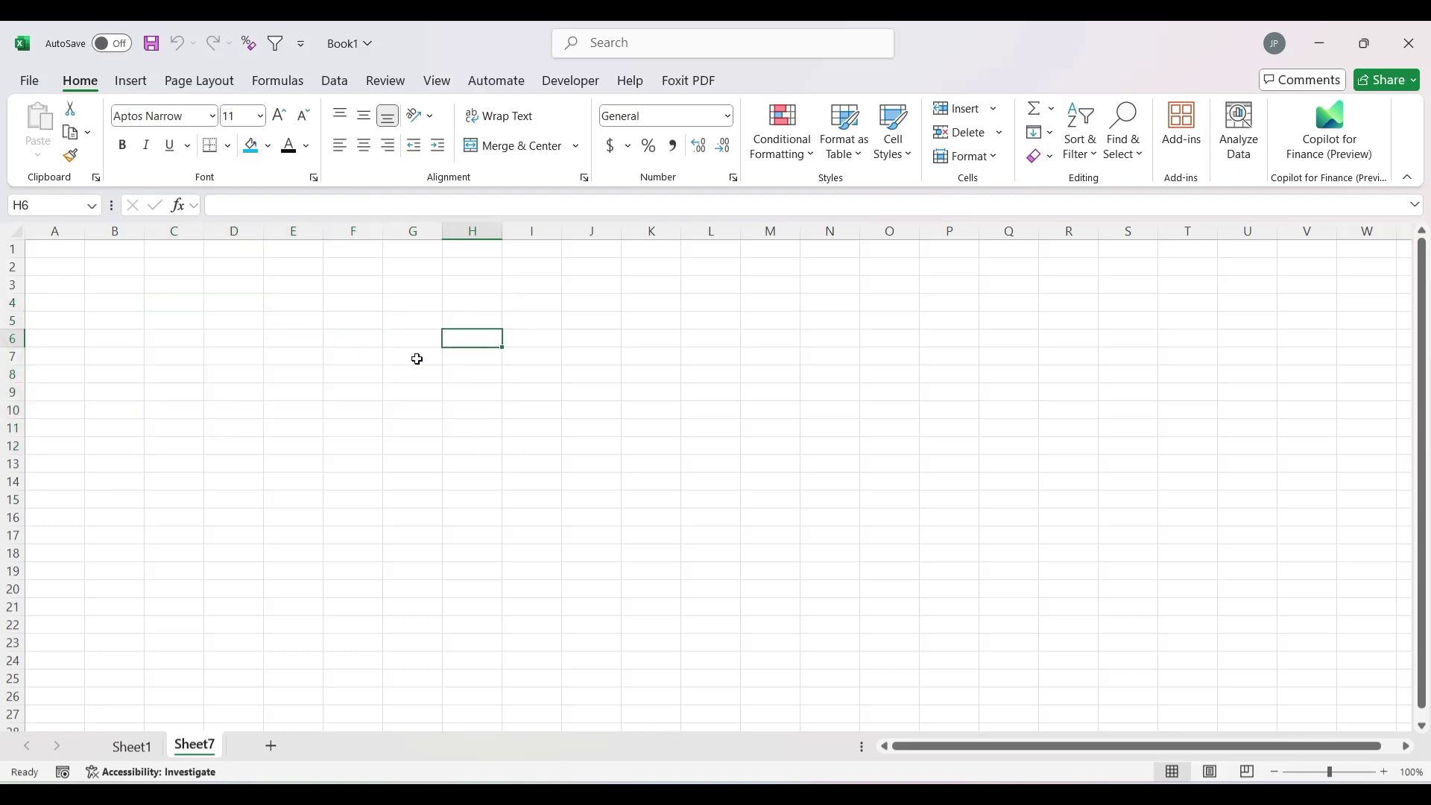
key("Right")
key("Right")
key("Right")
left_click(370, 375)
key("Right")
key("Right")
key("Right")
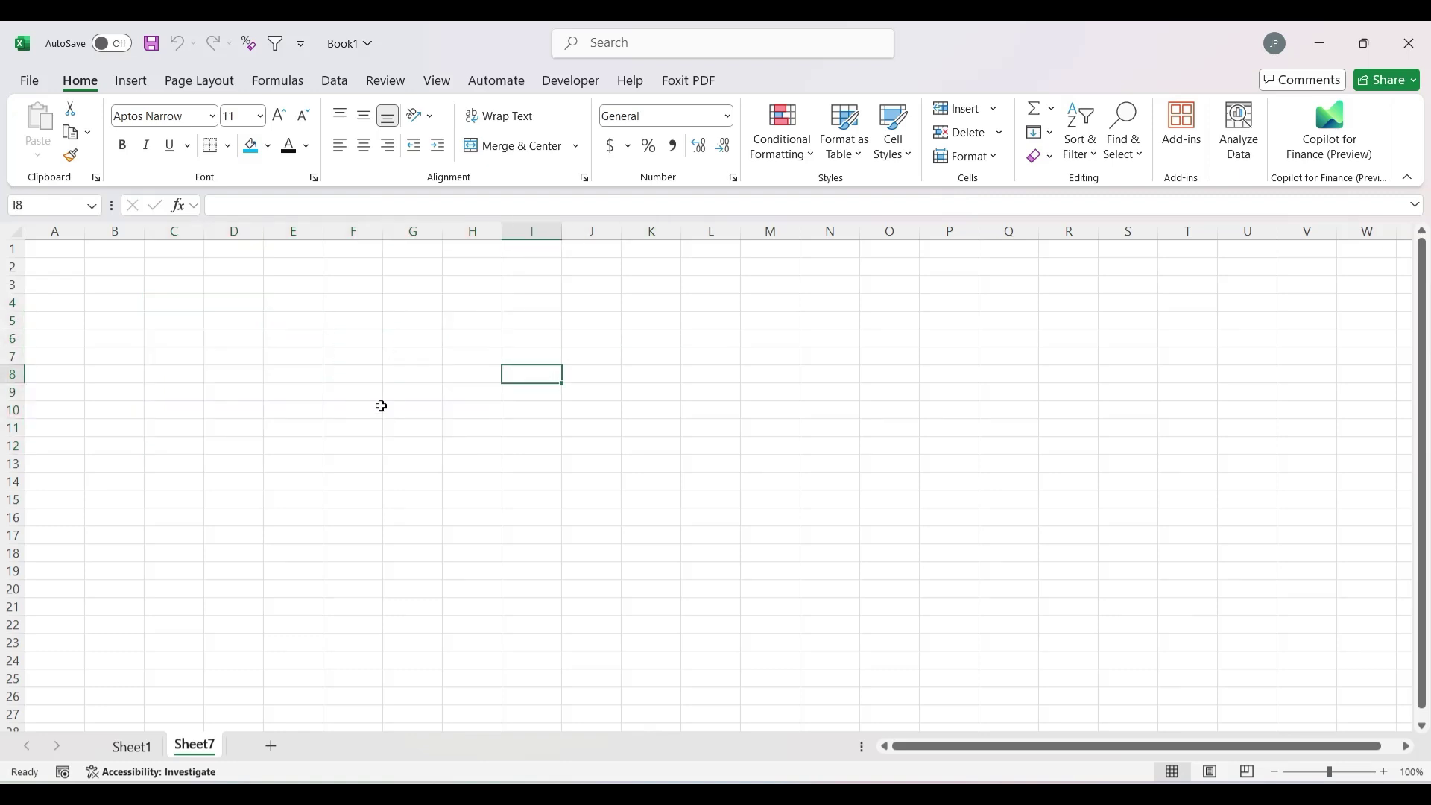
left_click(357, 327)
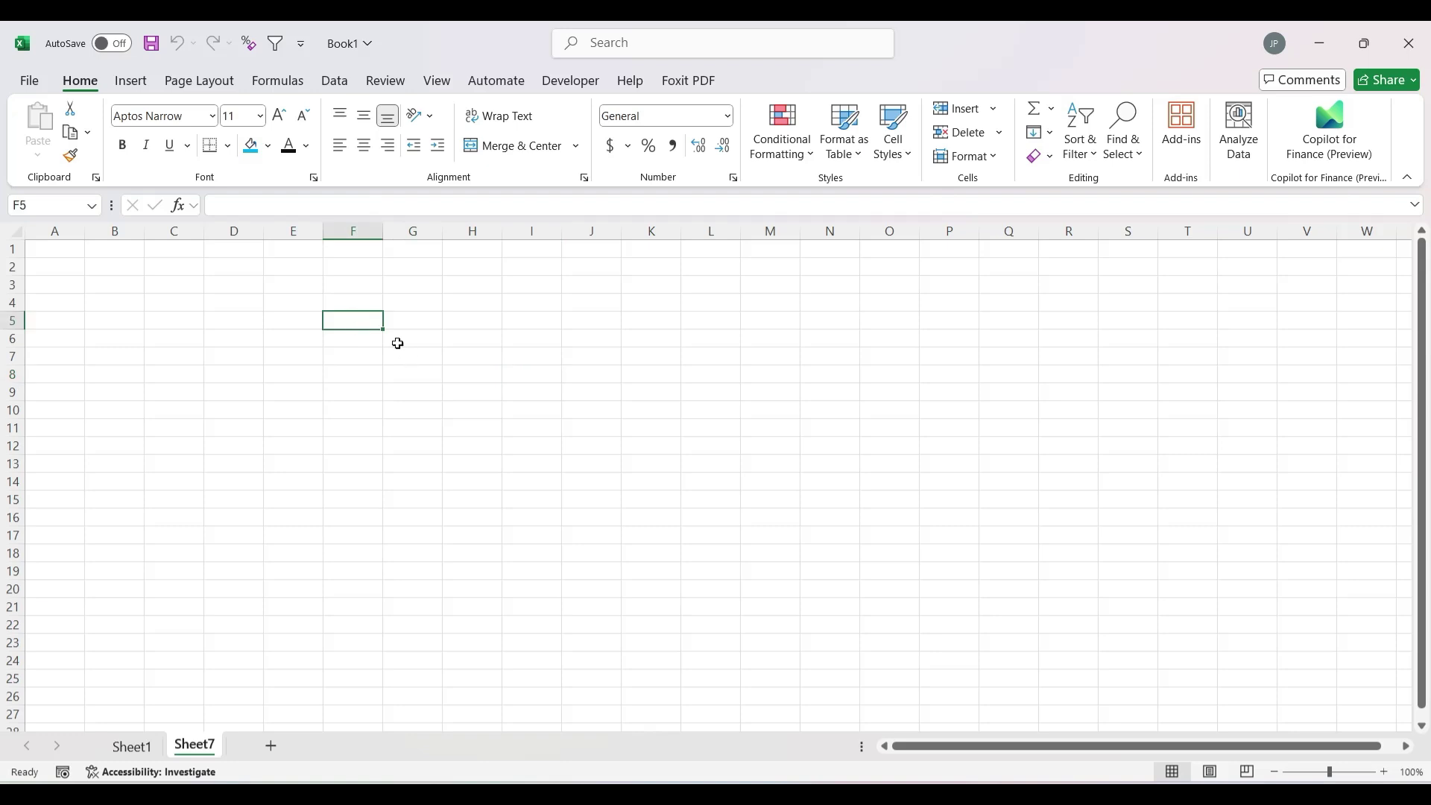
left_click(356, 339)
left_click(355, 366)
left_click(355, 422)
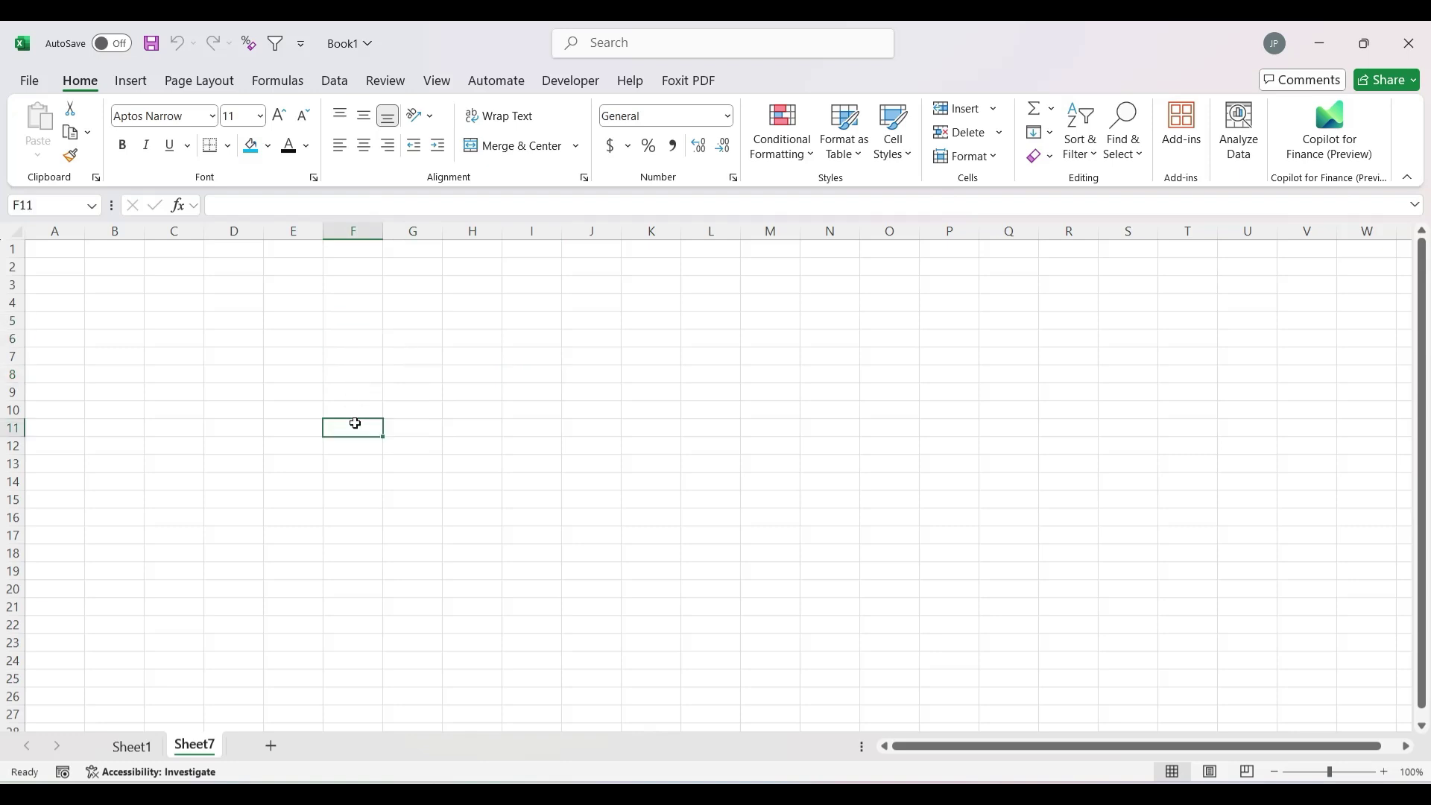
Fill cells F7 to F10 with the sample texts "afdads", "adfa", "asdf" and "asdfads"
left_click(364, 356)
type("afdads")
key("Return")
type("adfa")
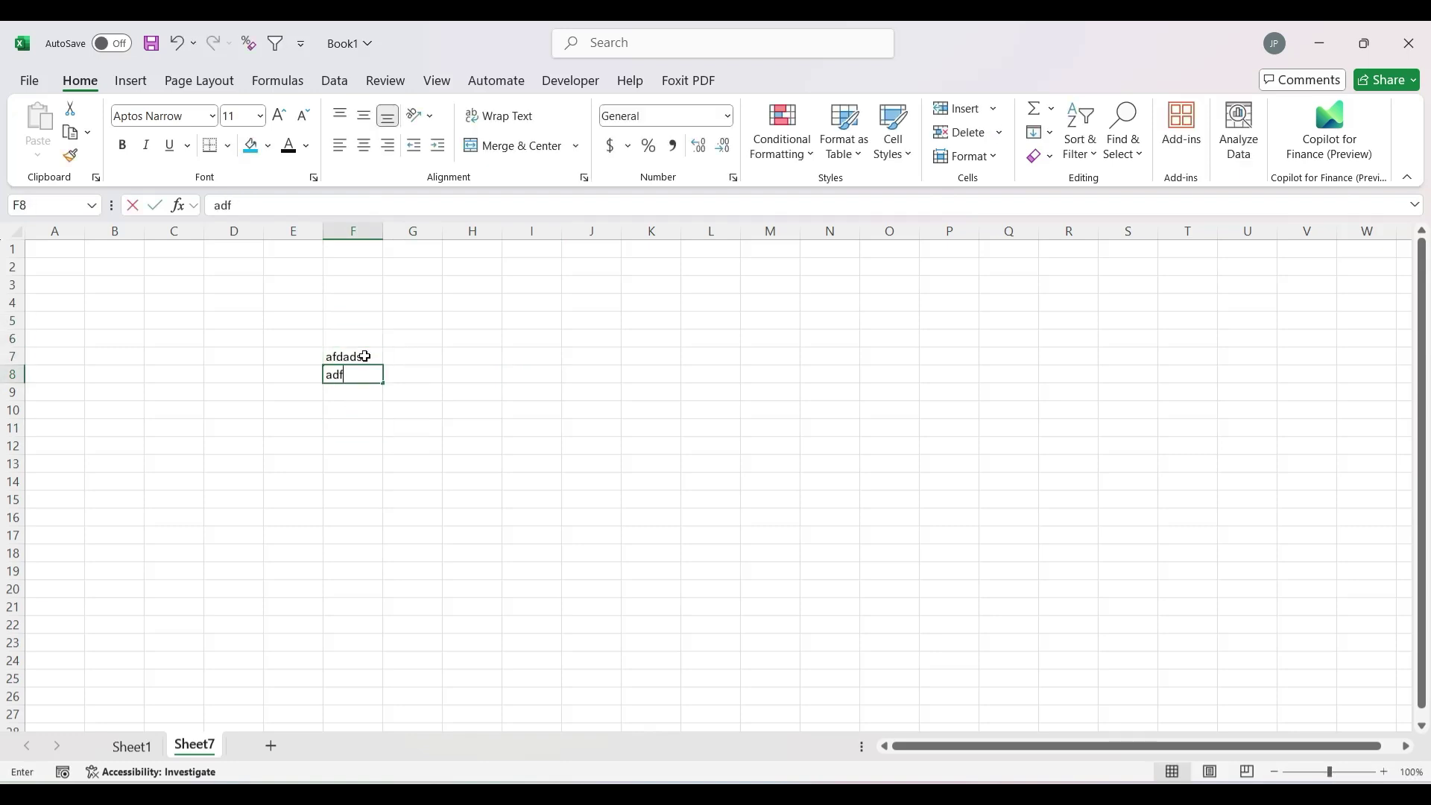
key("Return")
type("asdf")
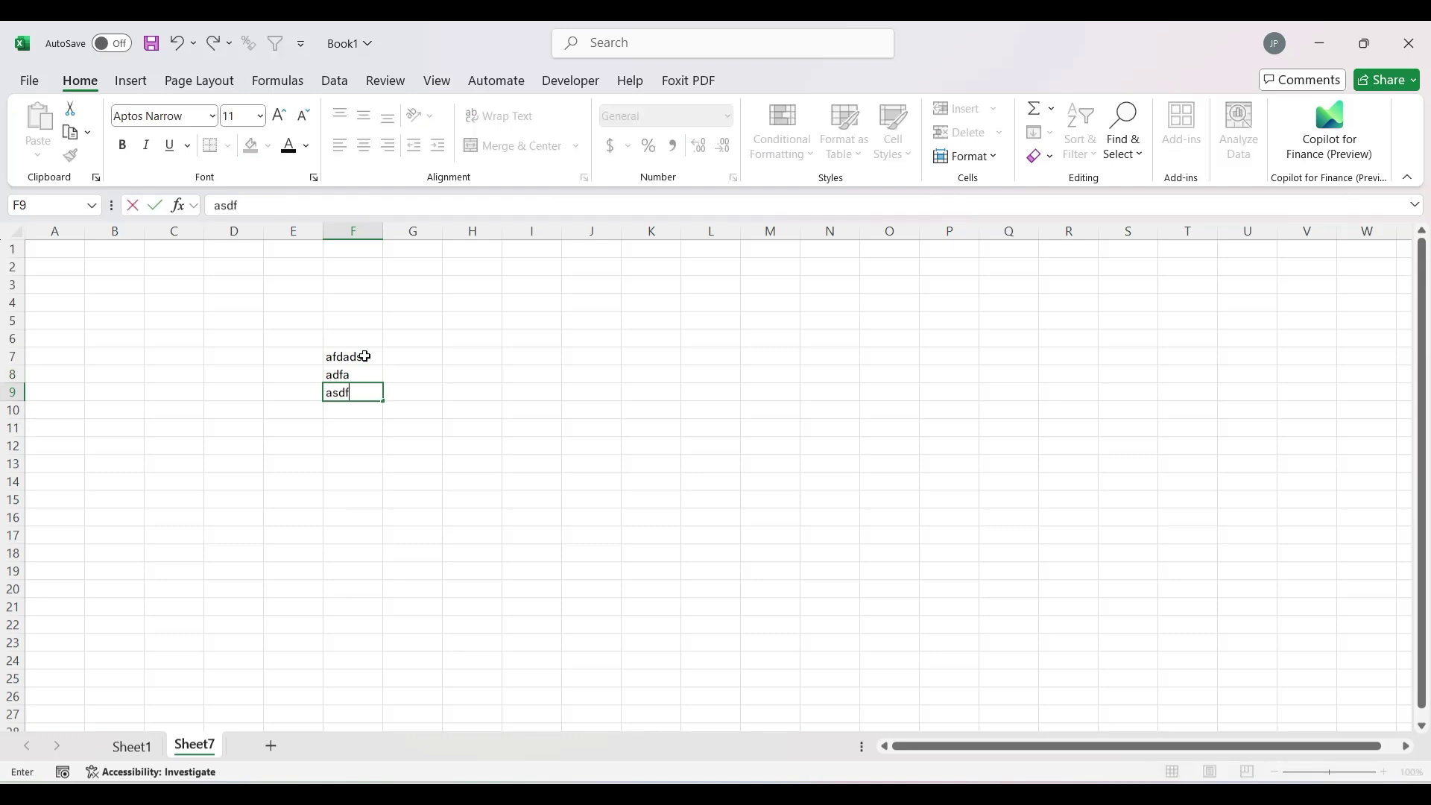
key("Return")
type("asdfads")
key("Return")
Clear the sample texts from cells F7 to F10
key("Up")
key("Up")
key("Up")
key("Up")
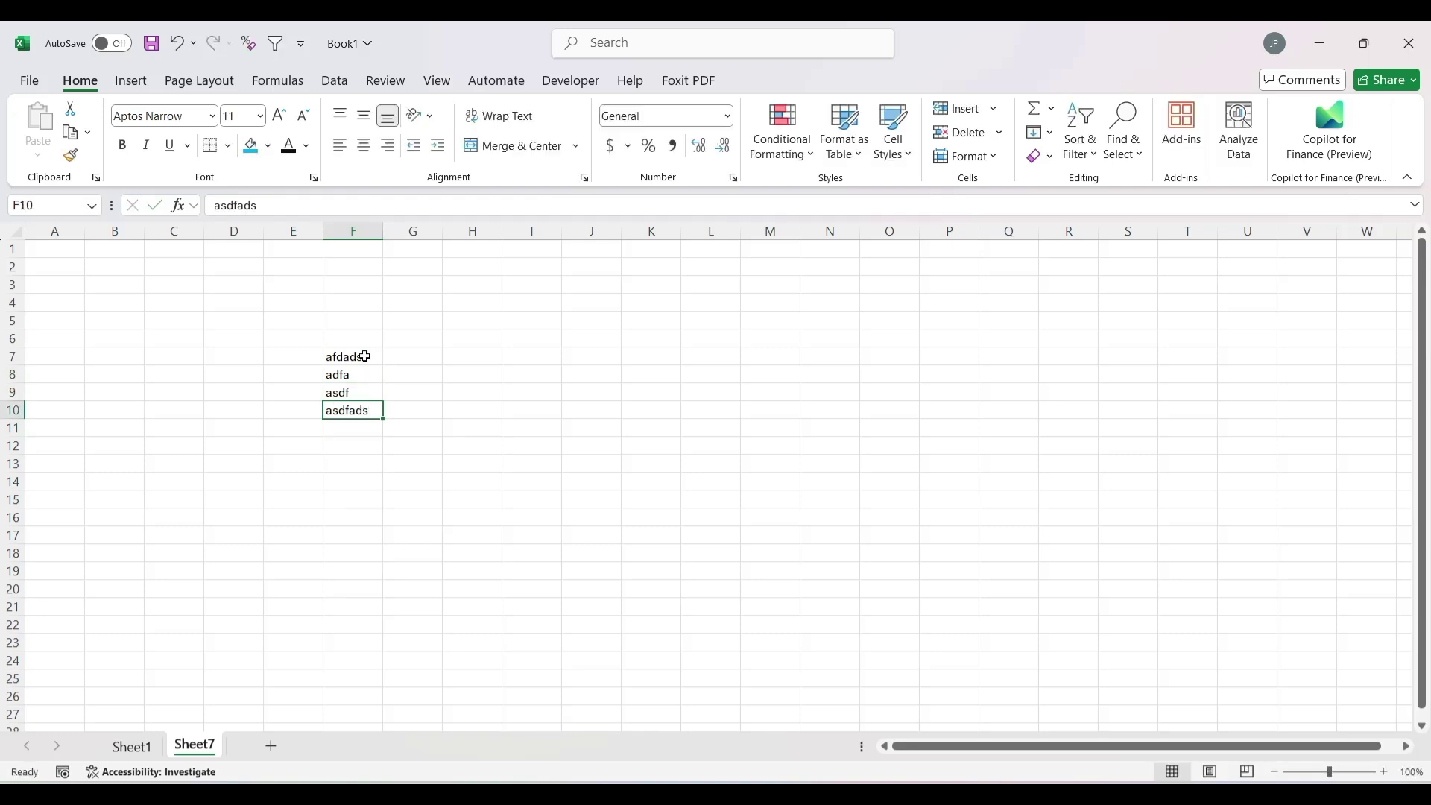
key("shift+Down")
key("shift+Down")
key("shift+Down")
key("Delete")
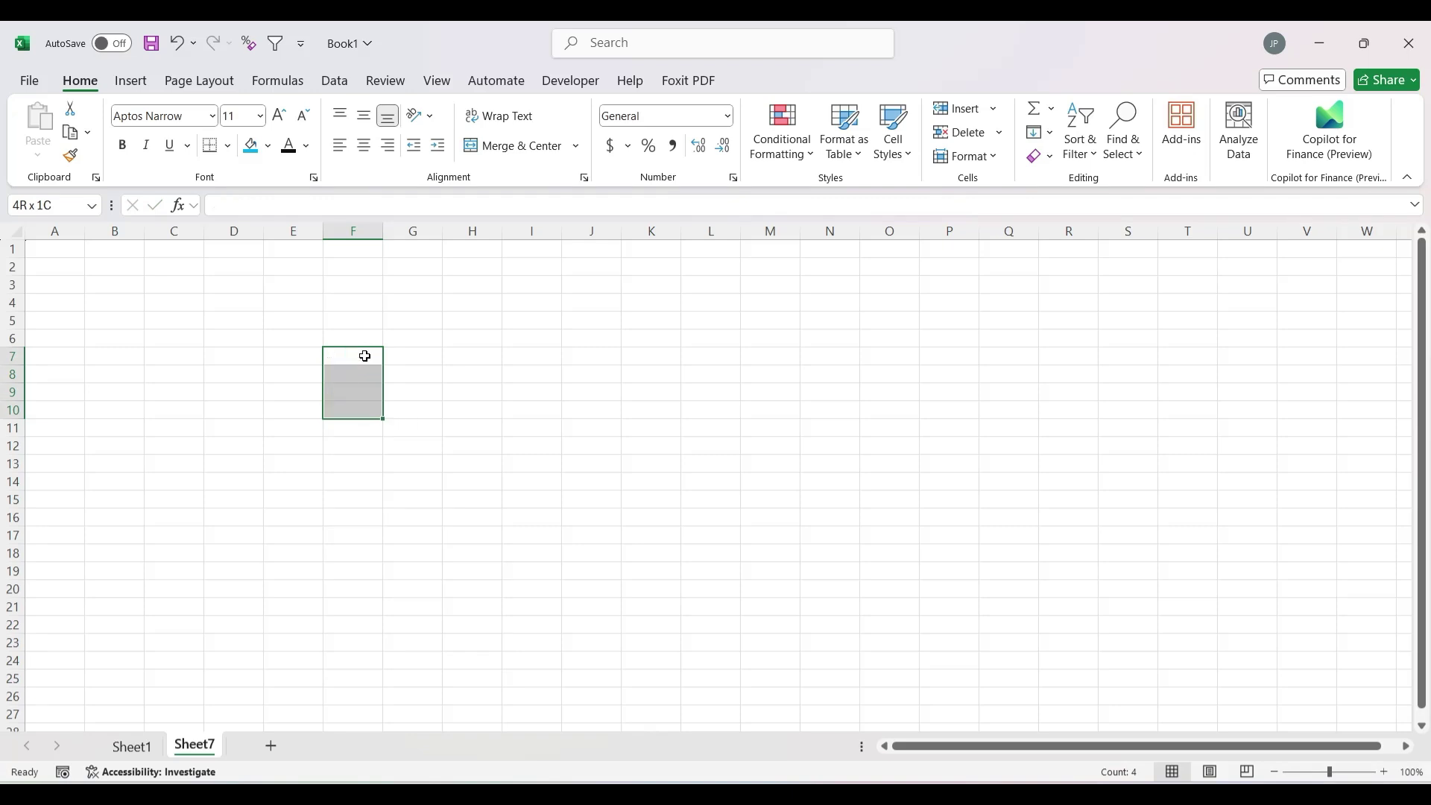
key("Up")
key("Up")
key("Up")
key("Up")
key("Up")
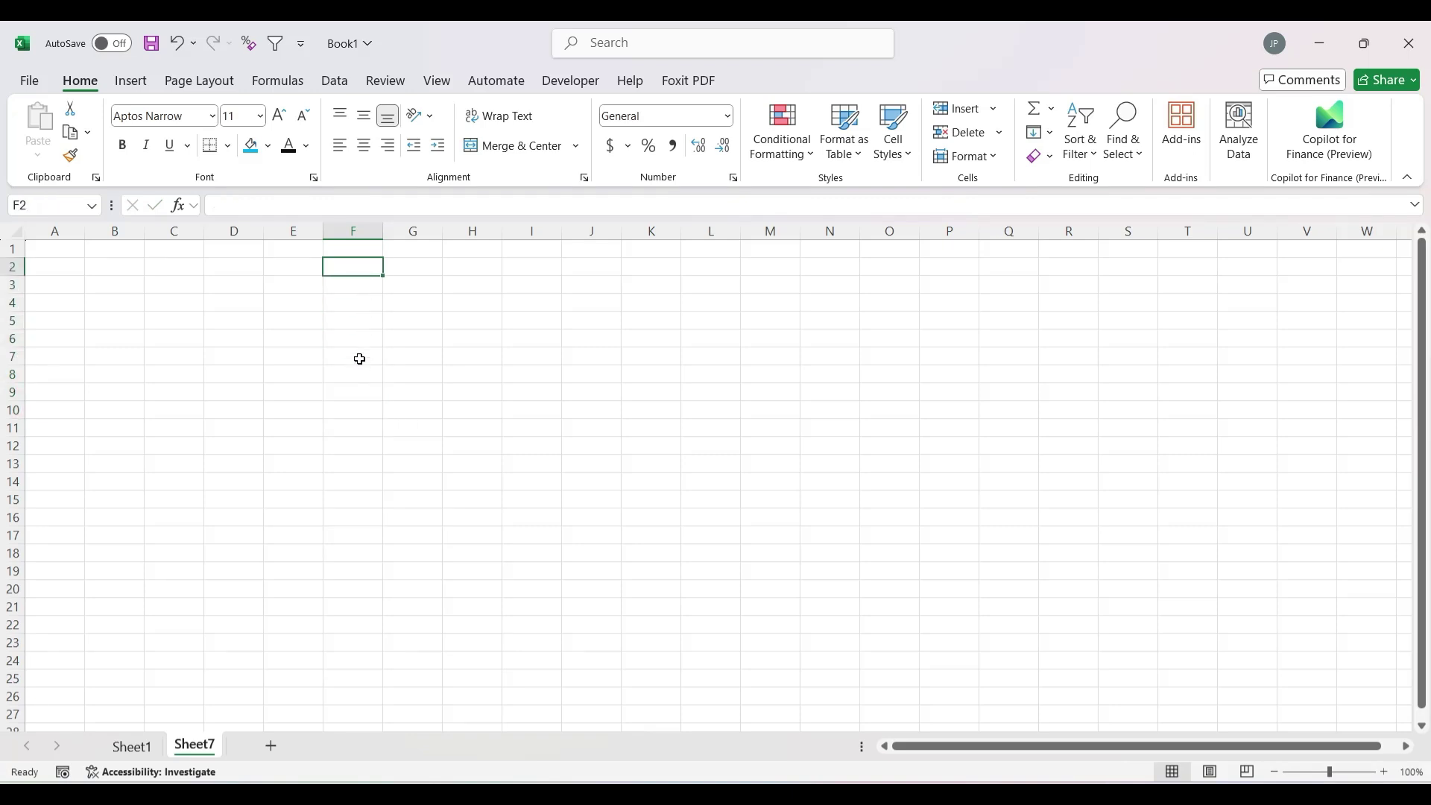
Enter the sample text "adfadfafd" in cell F8 and select that cell
left_click(358, 338)
left_click(363, 377)
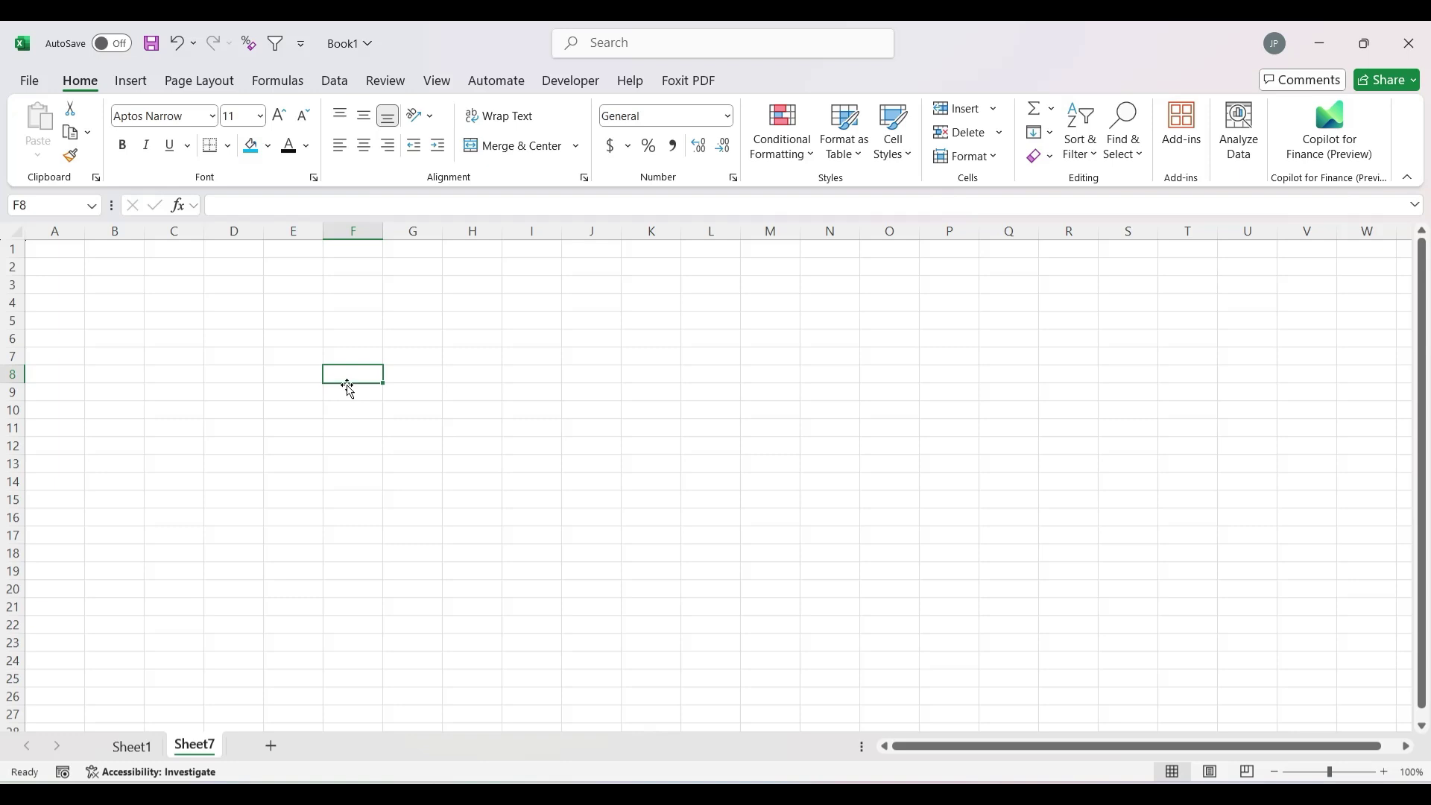
type("adfadfafd")
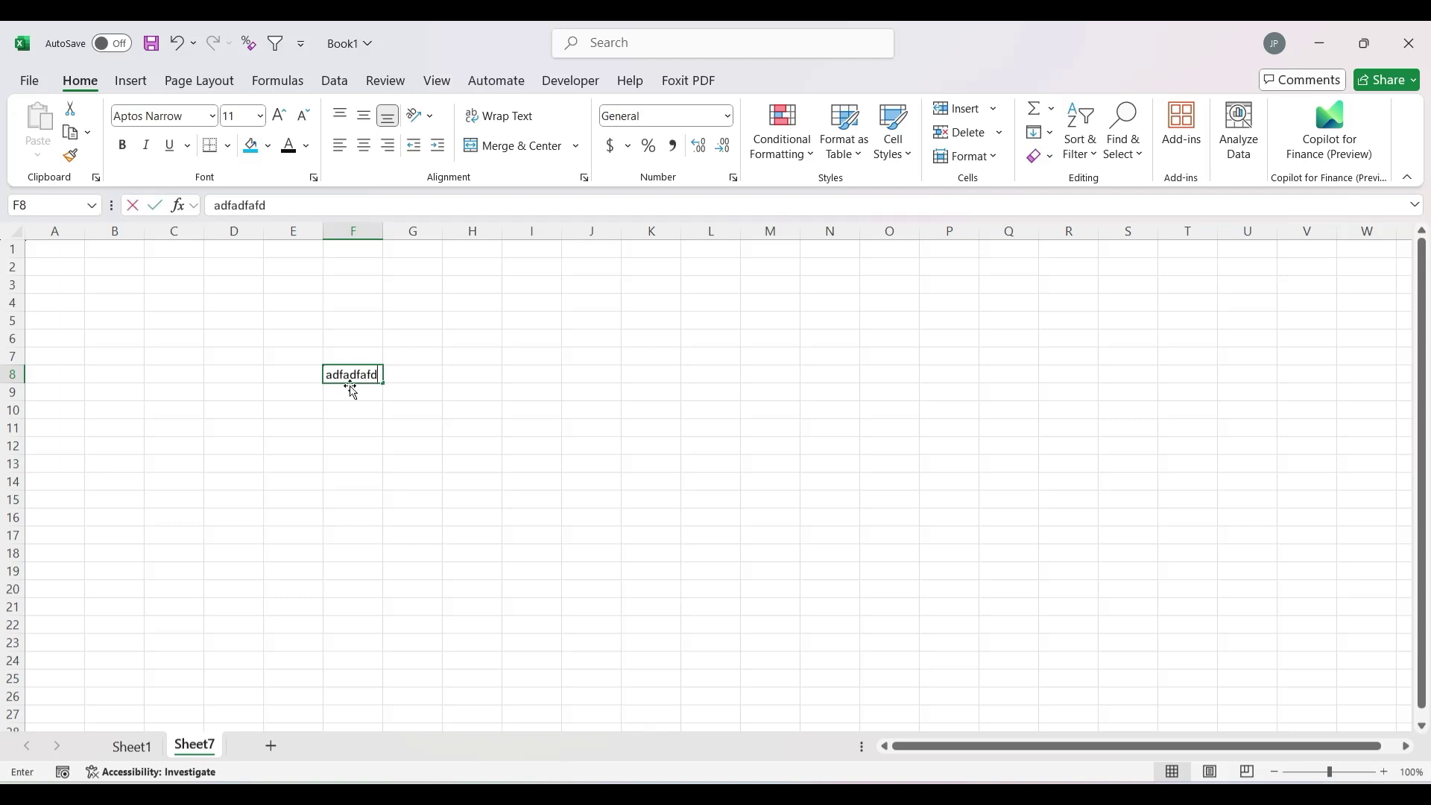
key("Return")
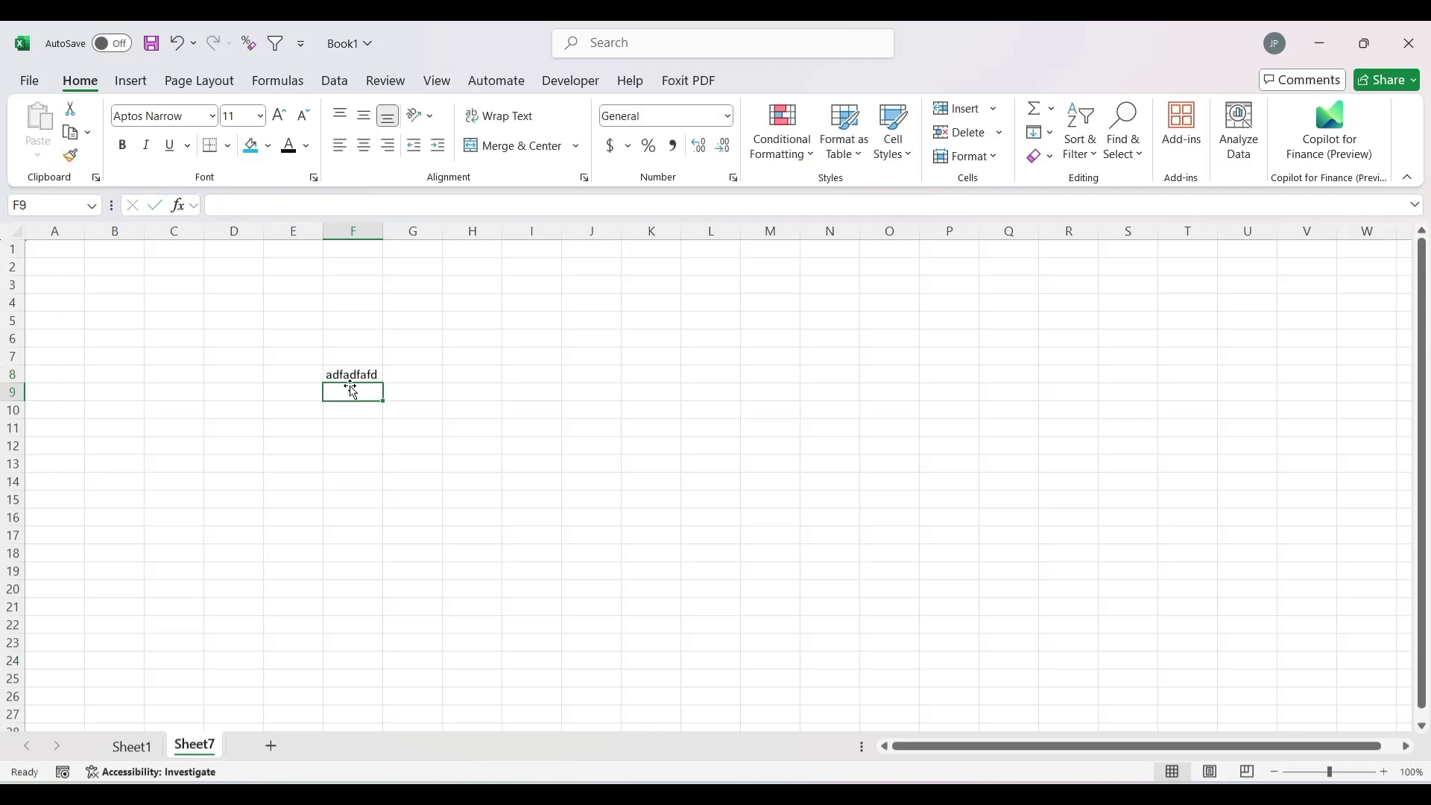
left_click(351, 380)
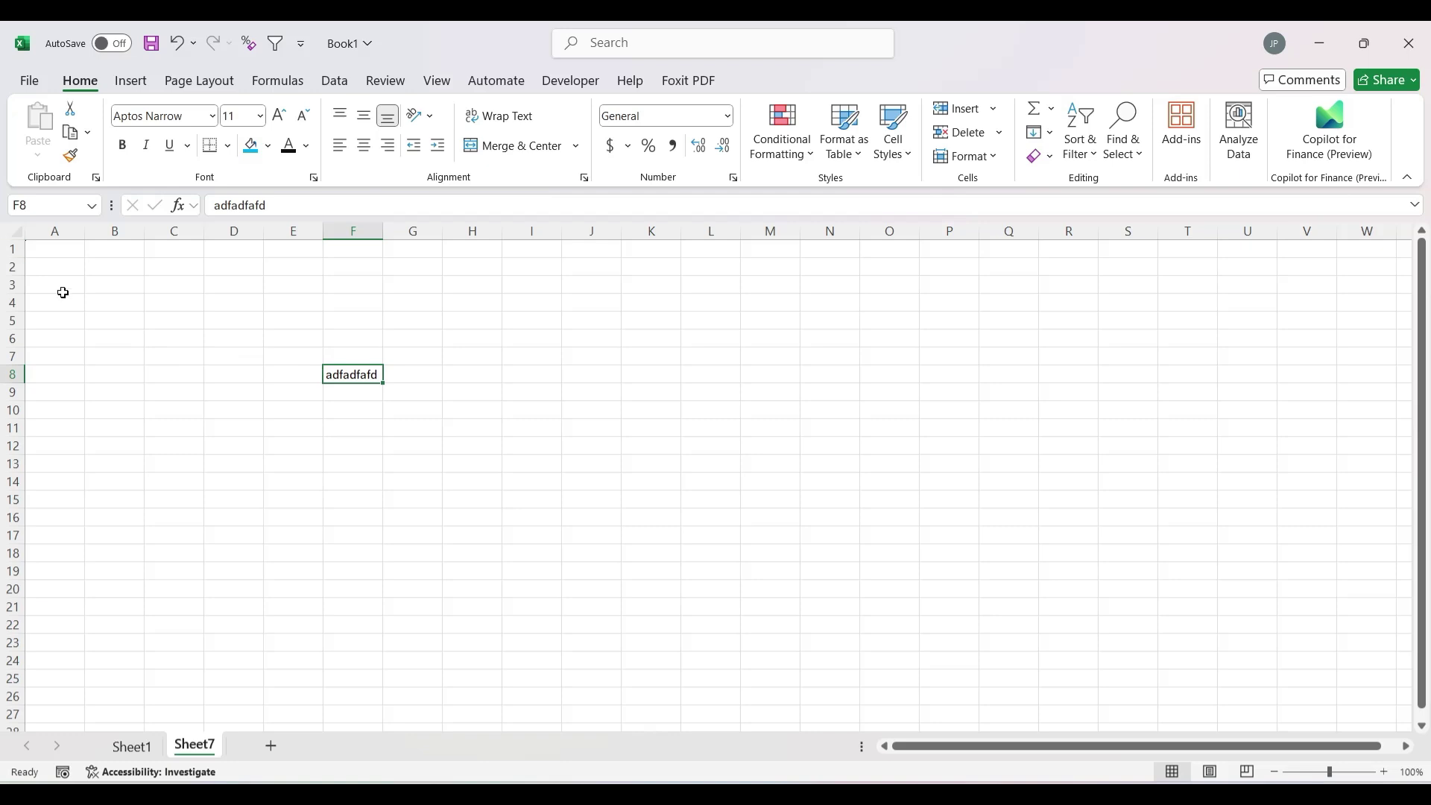
Select the entire columns A, B, C and D one at a time to show how columns are lettered
left_click(60, 228)
left_click(112, 228)
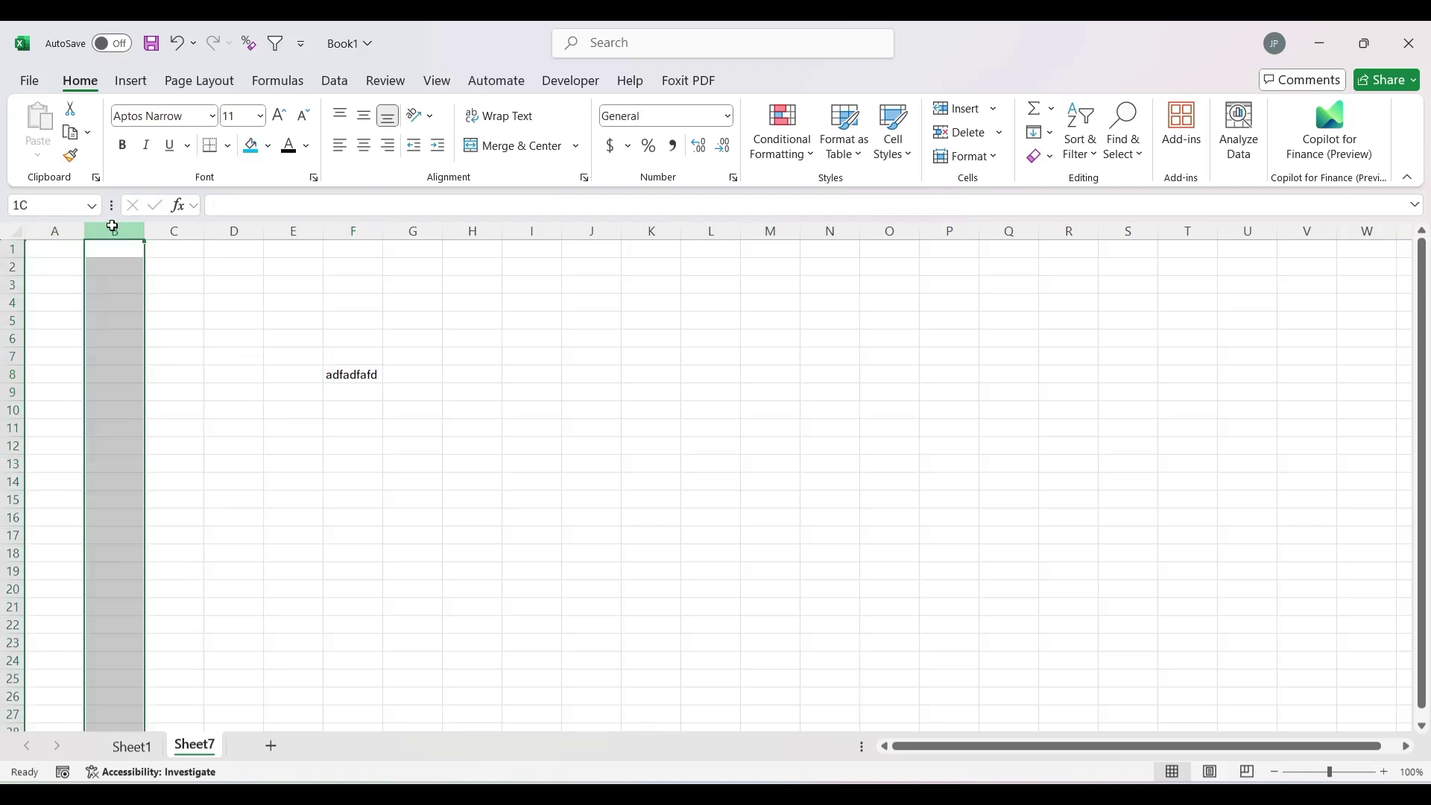
left_click(189, 228)
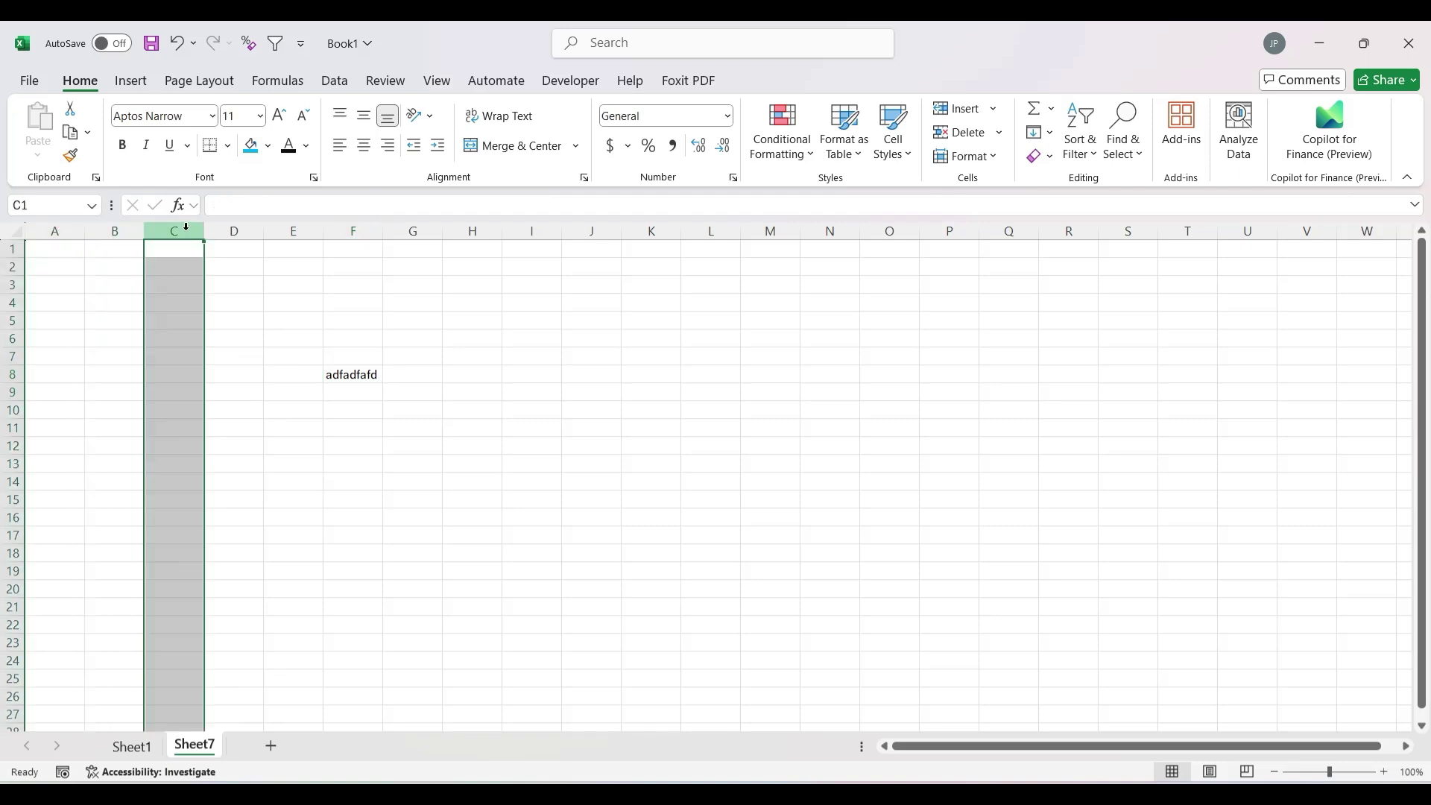
left_click(64, 229)
left_click(111, 229)
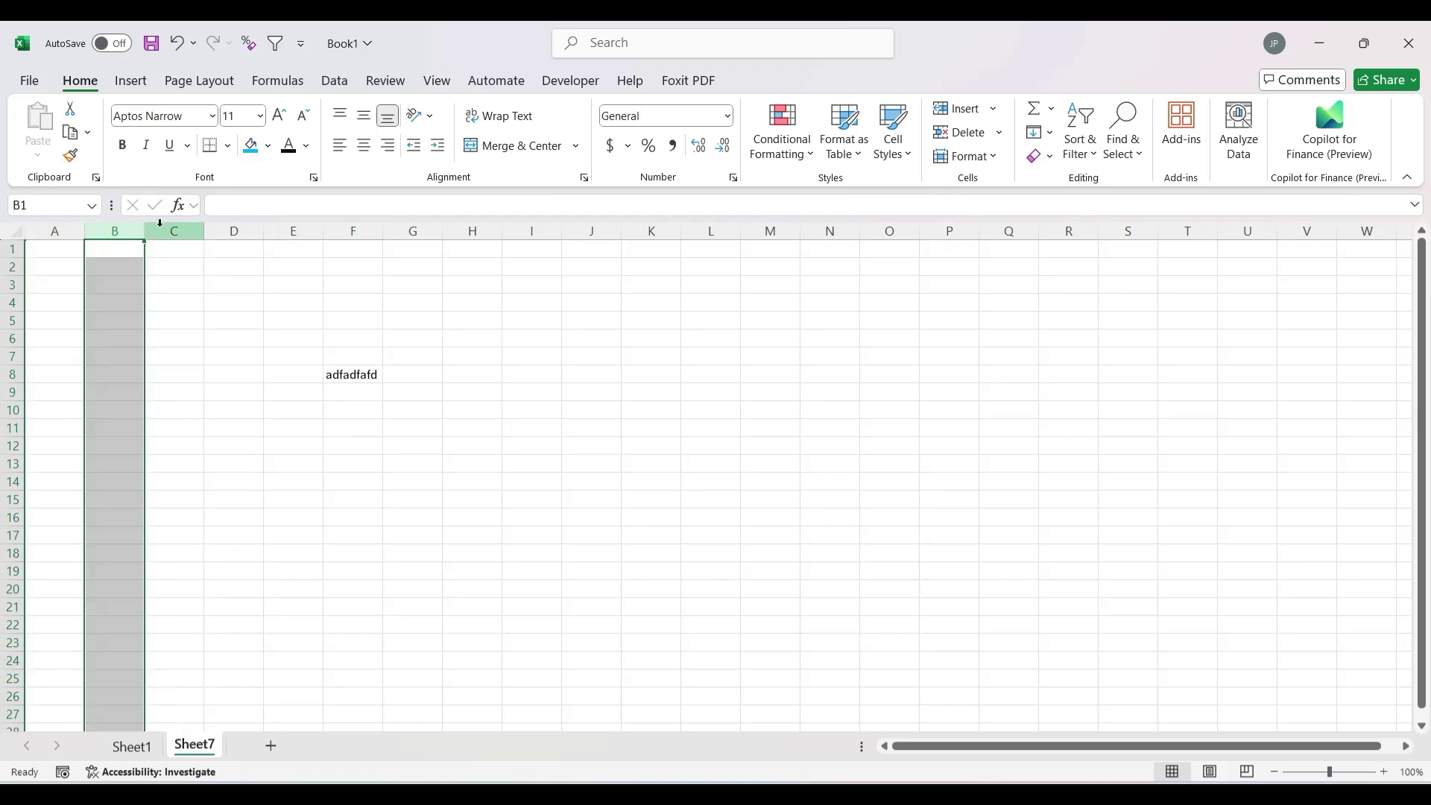
left_click(179, 229)
left_click(226, 225)
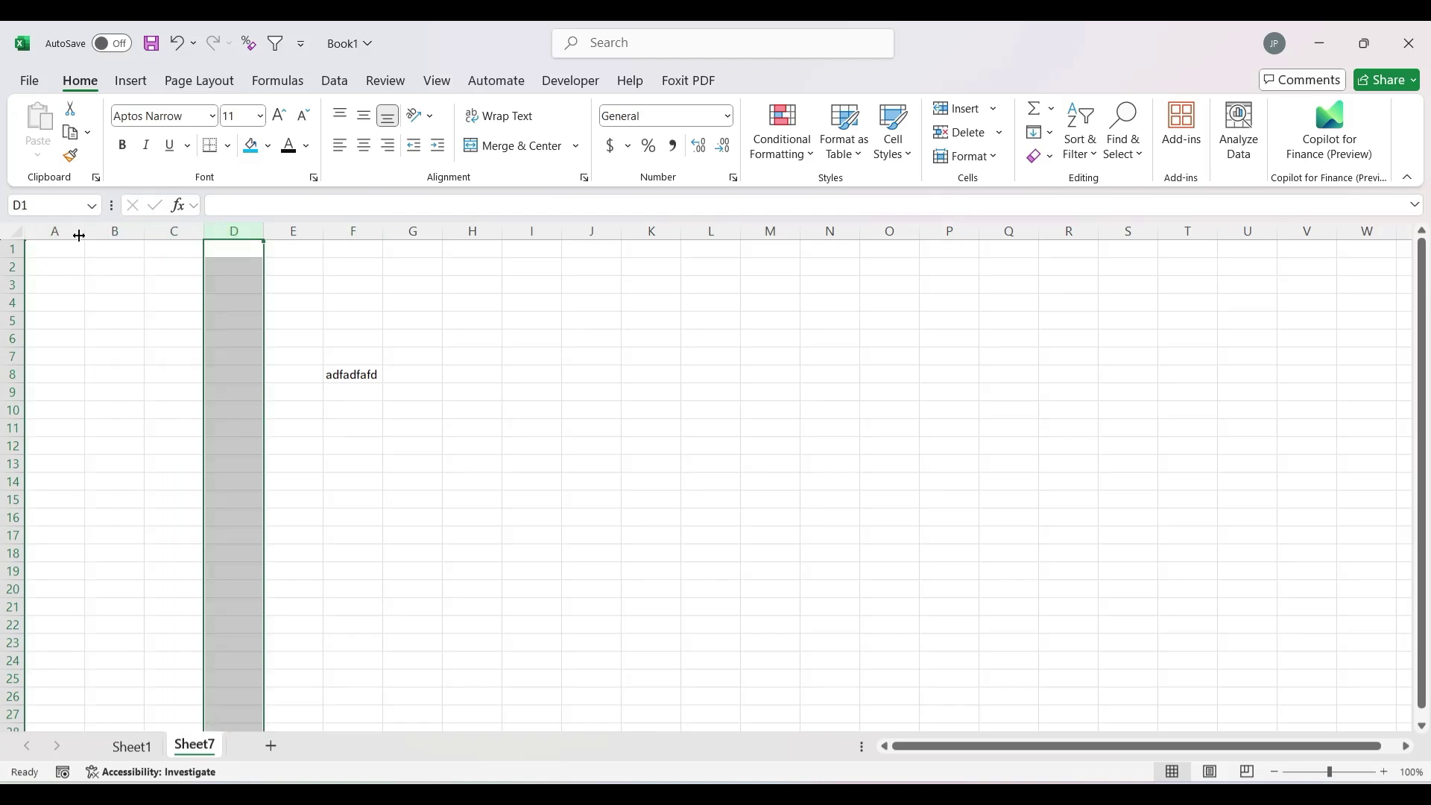
Select the entire rows 1, 2, 3 and 4 one at a time to show how rows are numbered
left_click(12, 249)
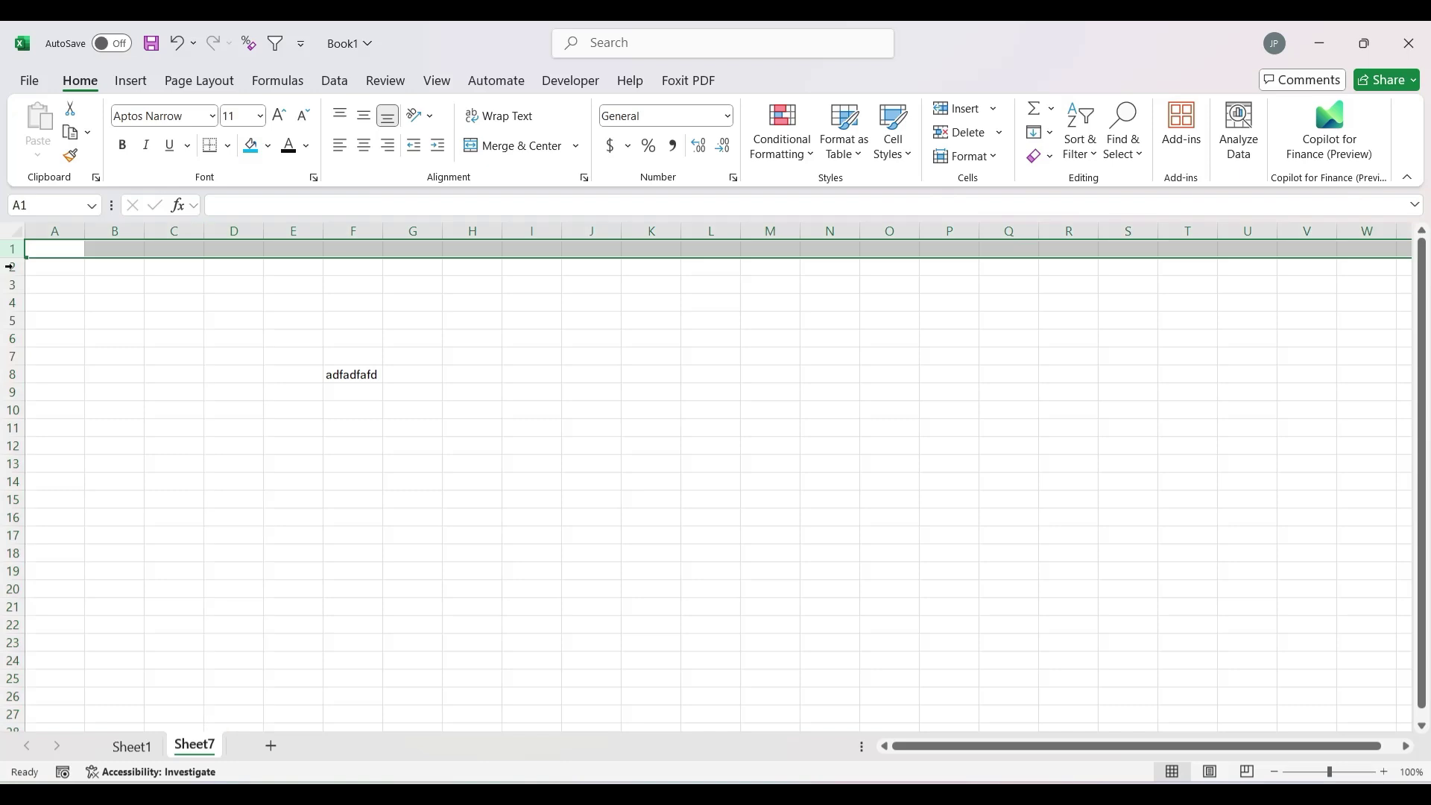
left_click(12, 266)
left_click_drag(13, 289, 14, 291)
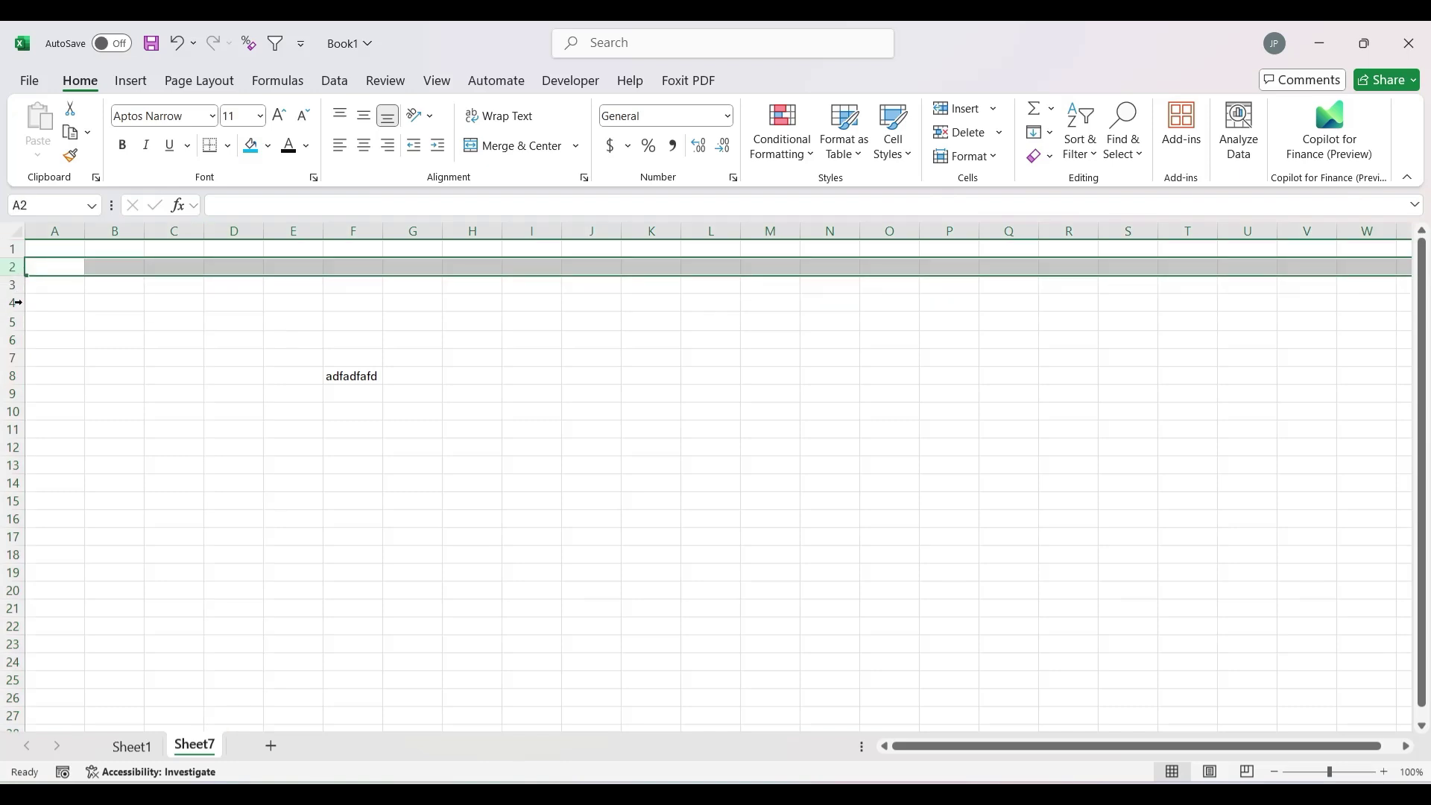
left_click(13, 283)
left_click(30, 313)
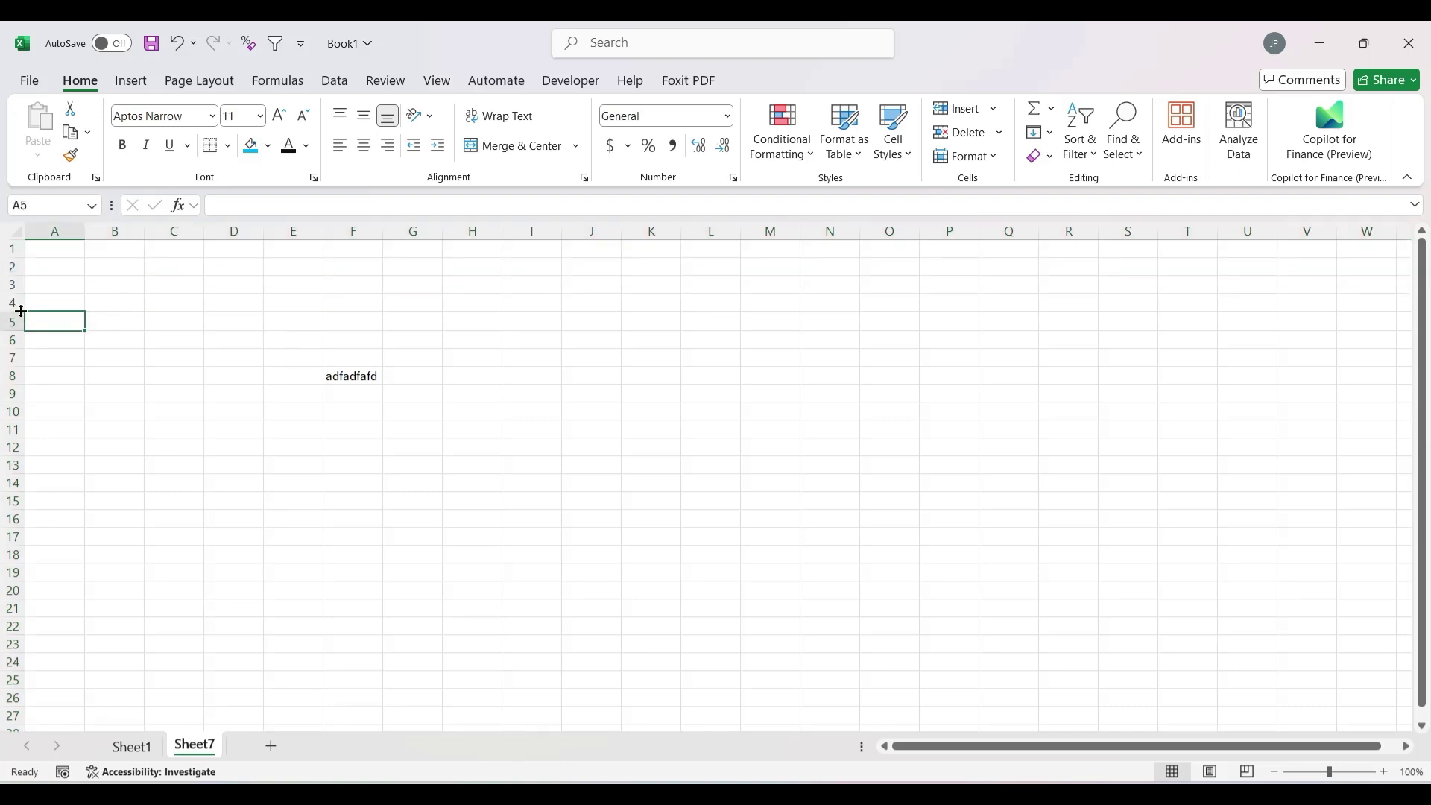
left_click(12, 301)
Select column F together with row 8 to show where they cross, and select cell F8 at the intersection
left_click(313, 248)
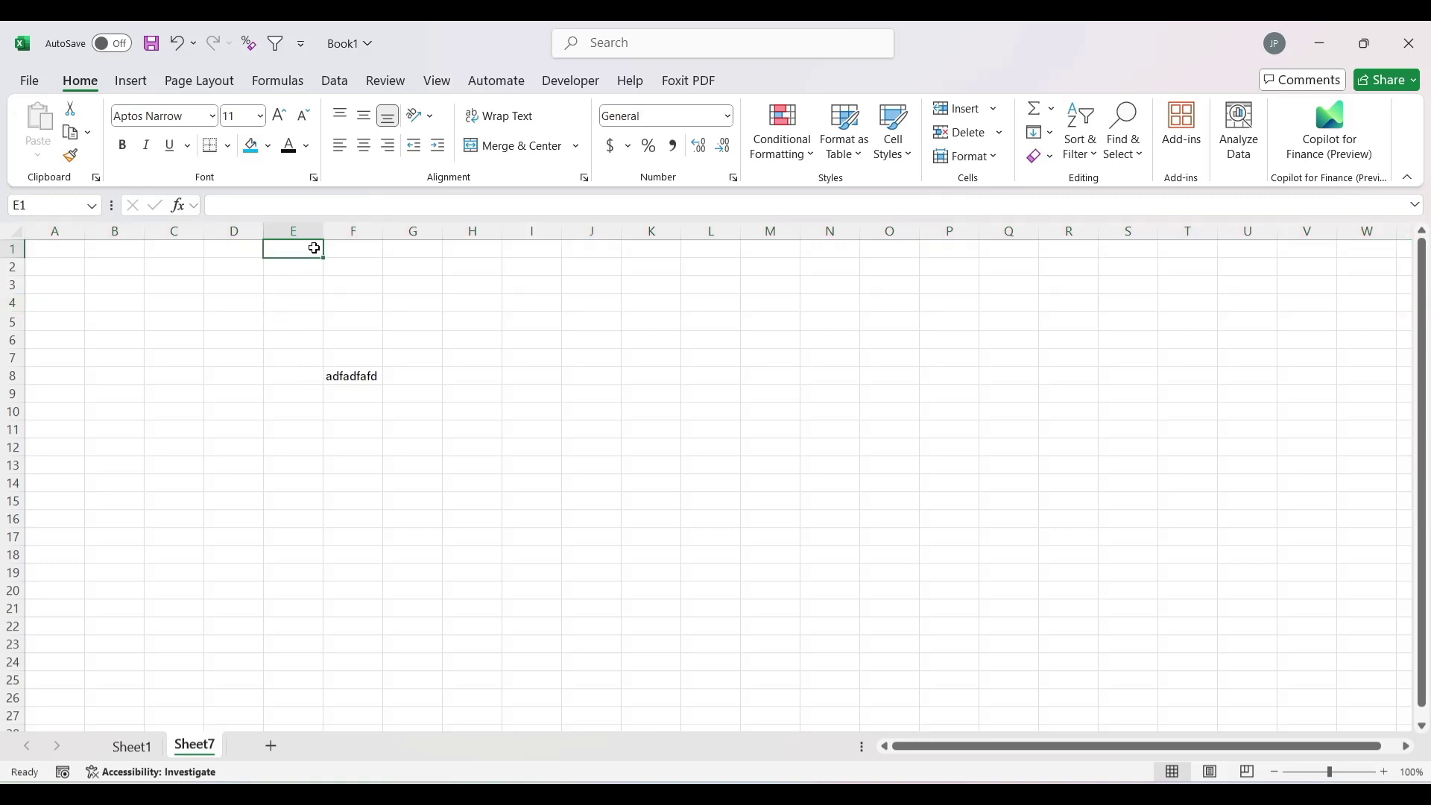
left_click(357, 225)
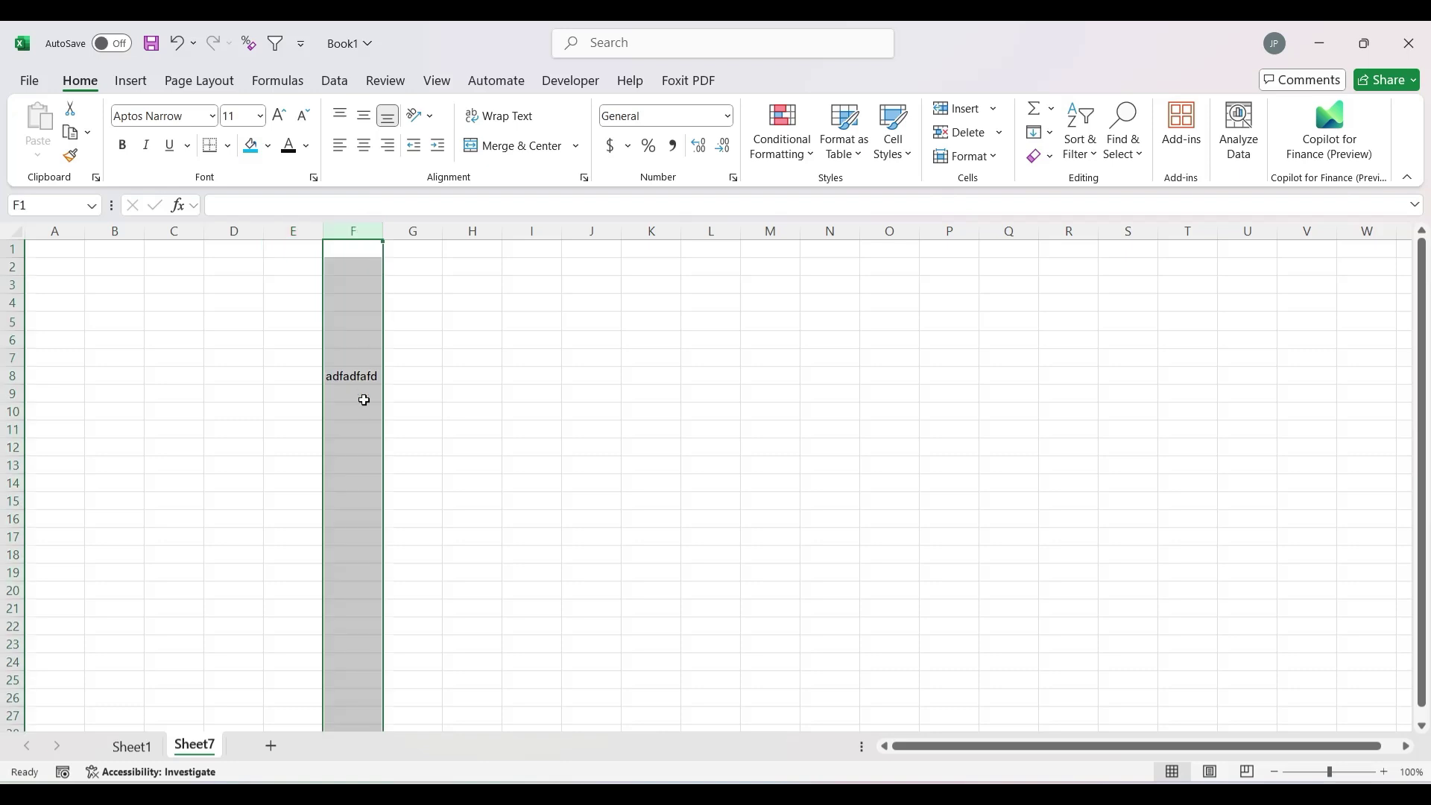
left_click(361, 375)
left_click(362, 229)
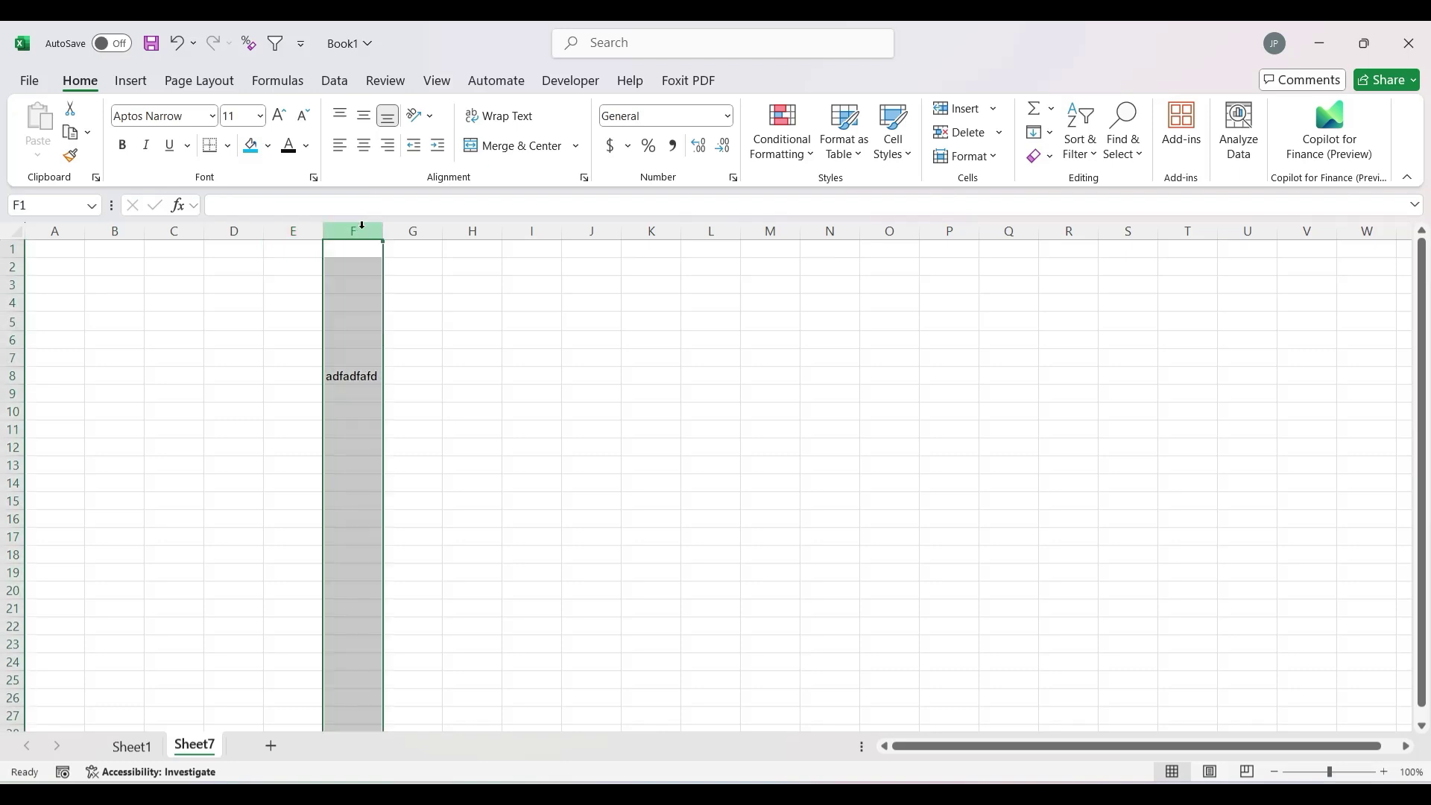
left_click(15, 375, "ctrl")
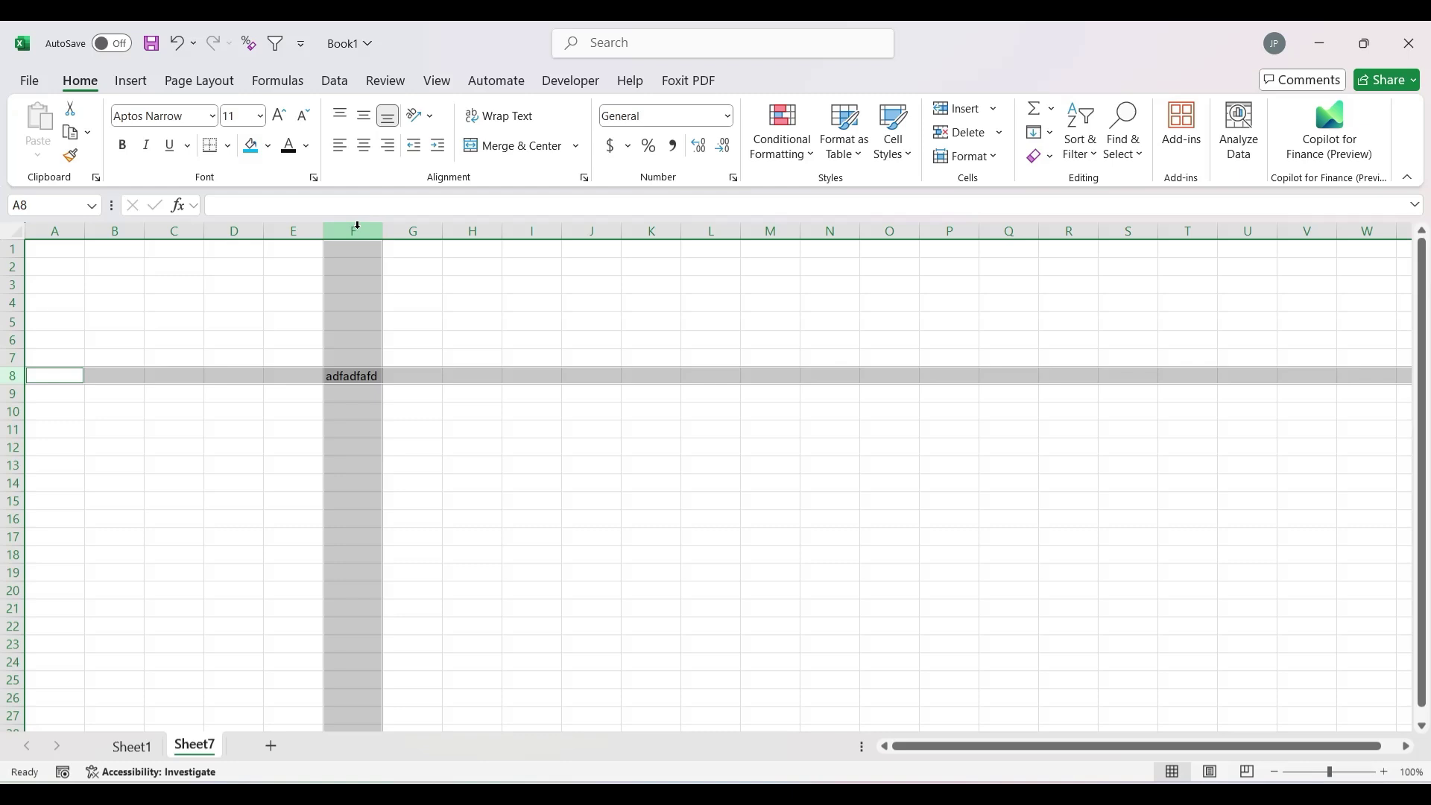
left_click(337, 376)
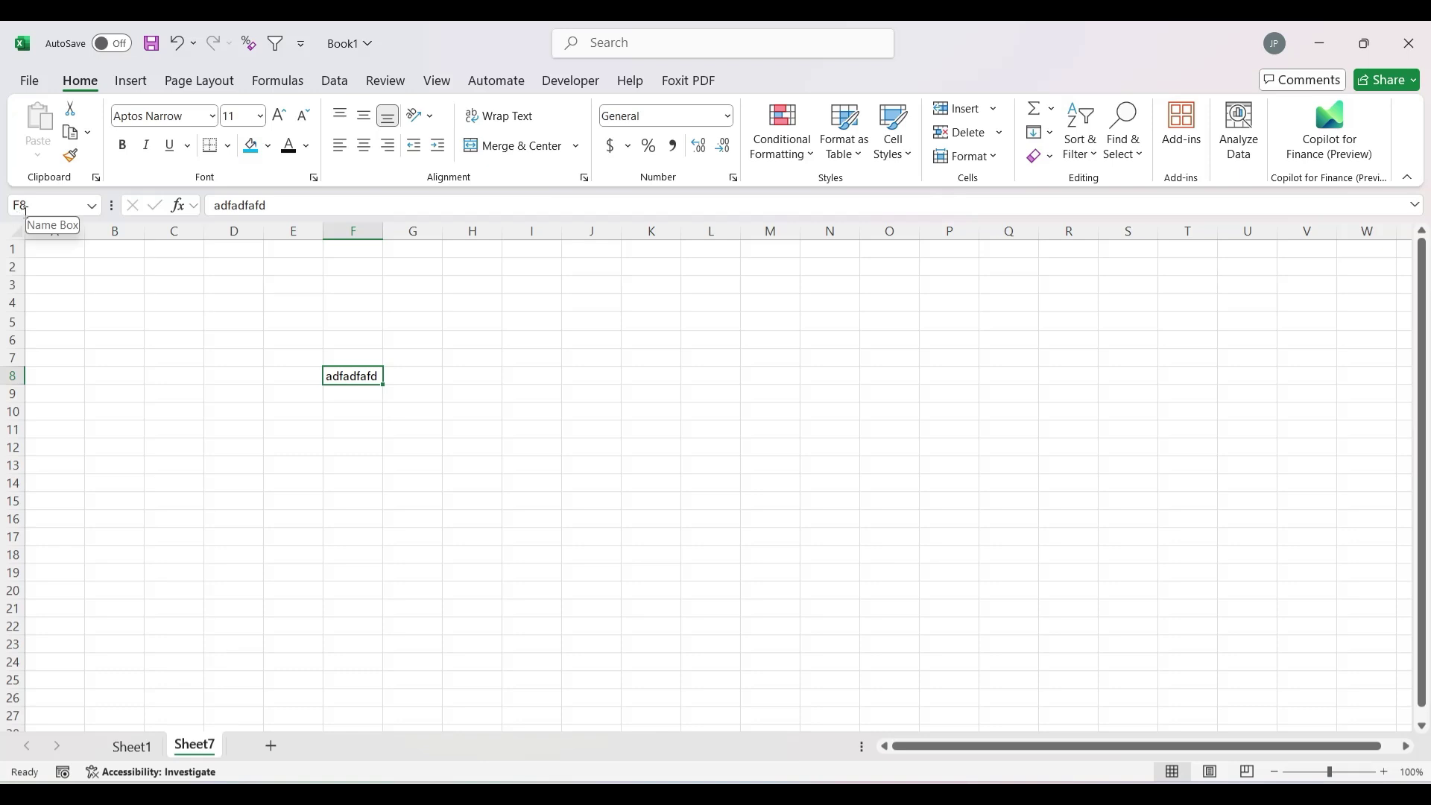
Repeat the combined selection of column F and row 8, and return to cell F8
left_click(355, 230)
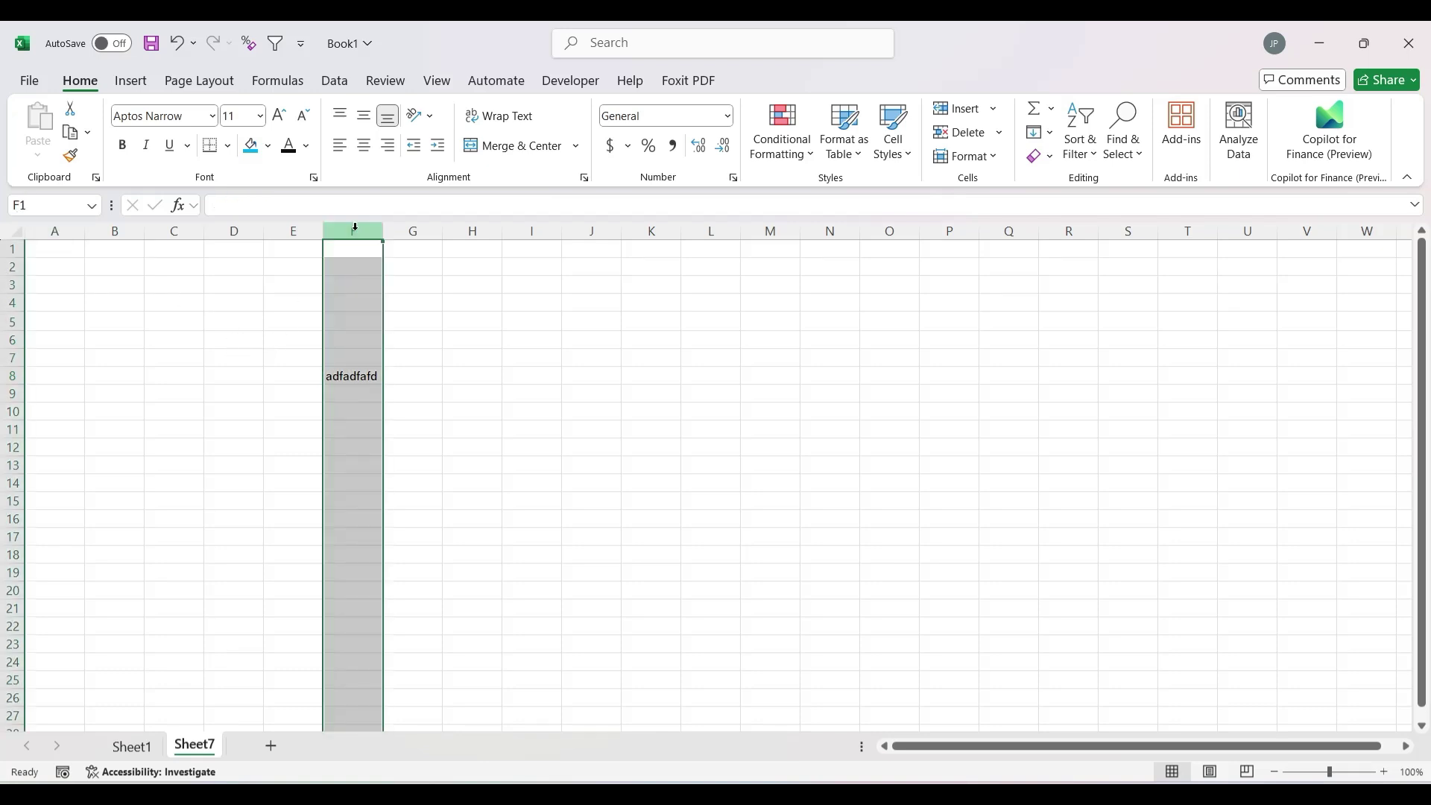
left_click(9, 375, "ctrl")
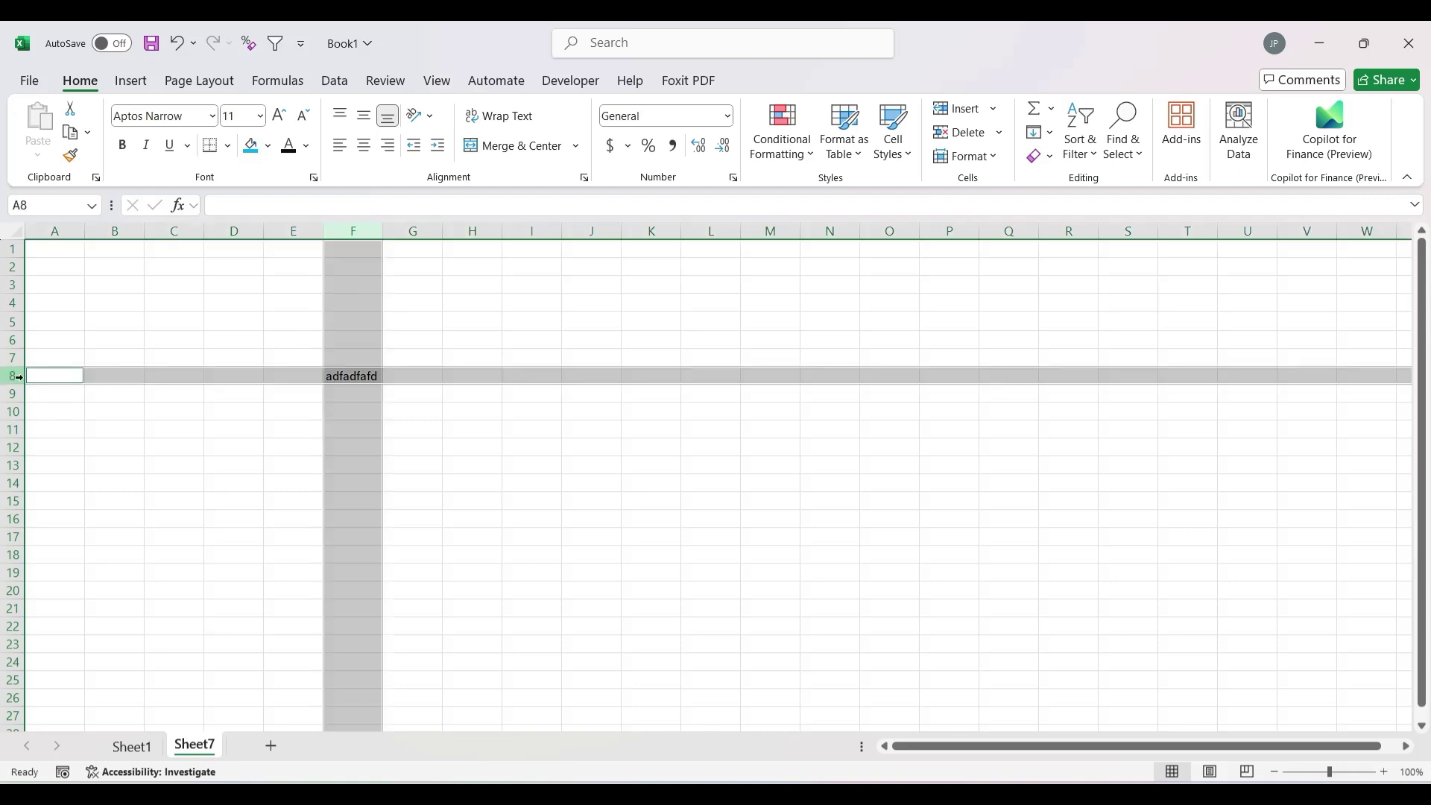
left_click(353, 378)
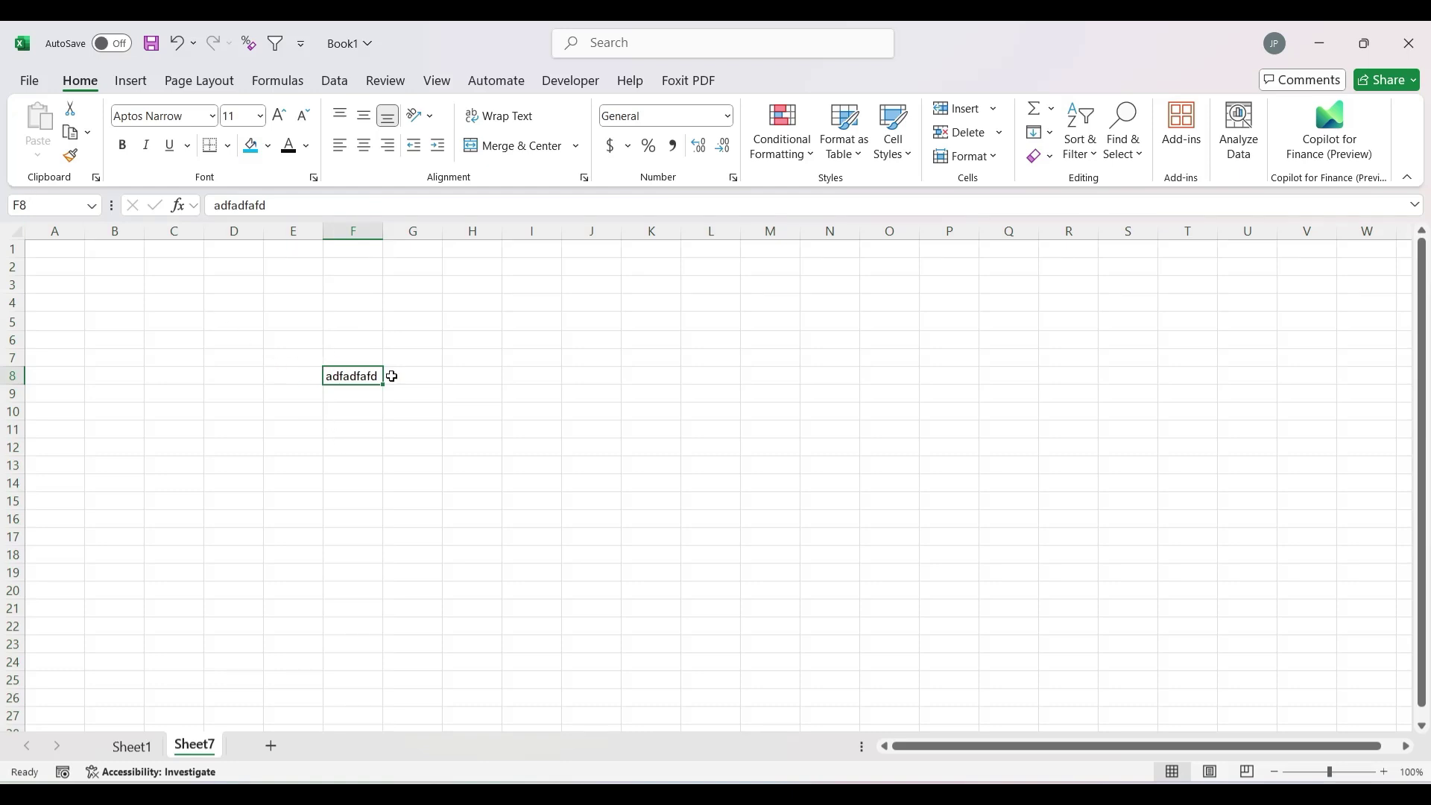
Enter the sample text adfasdf in cell G8 and reselect that cell to show its address
left_click(425, 371)
type("adfasdf")
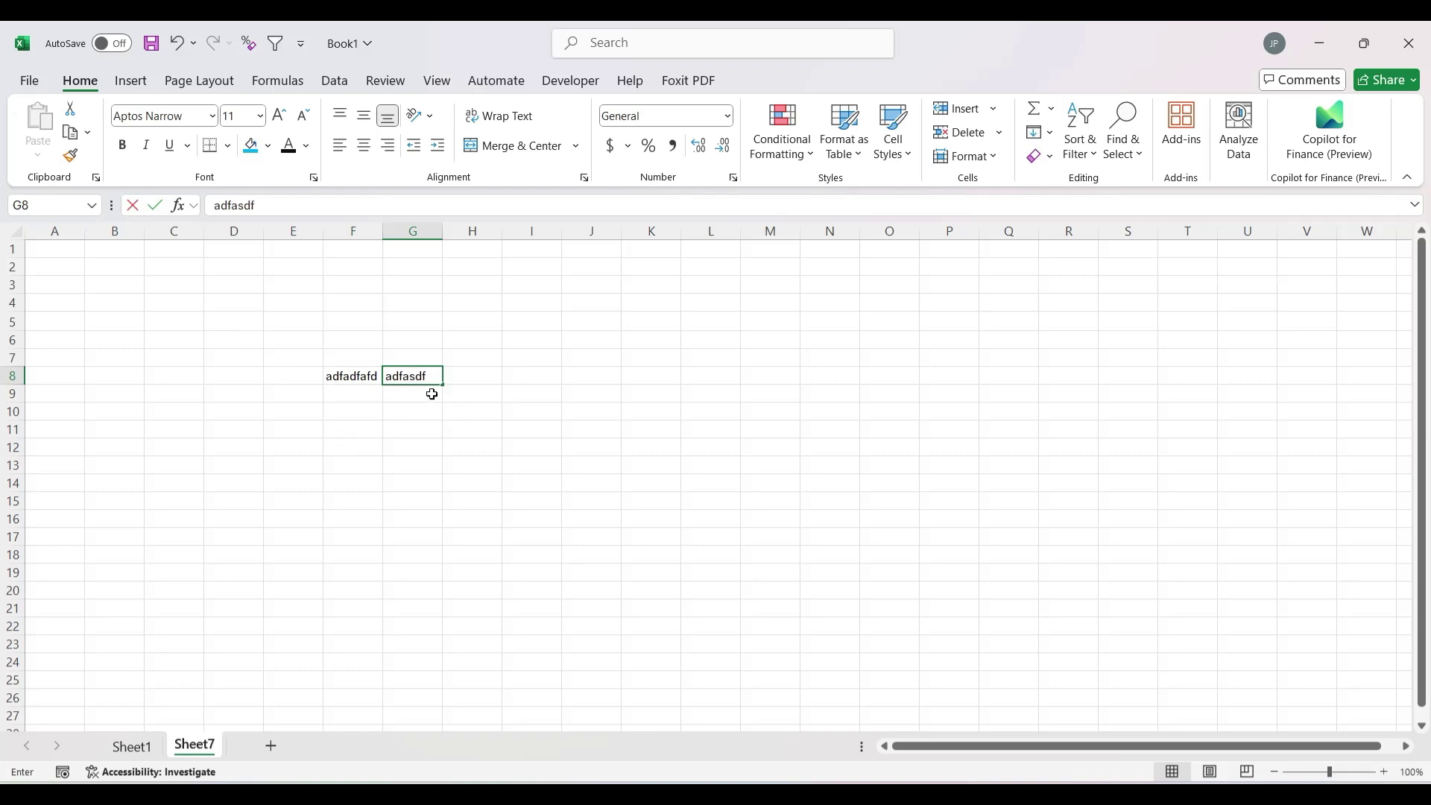
key("Return")
left_click(423, 373)
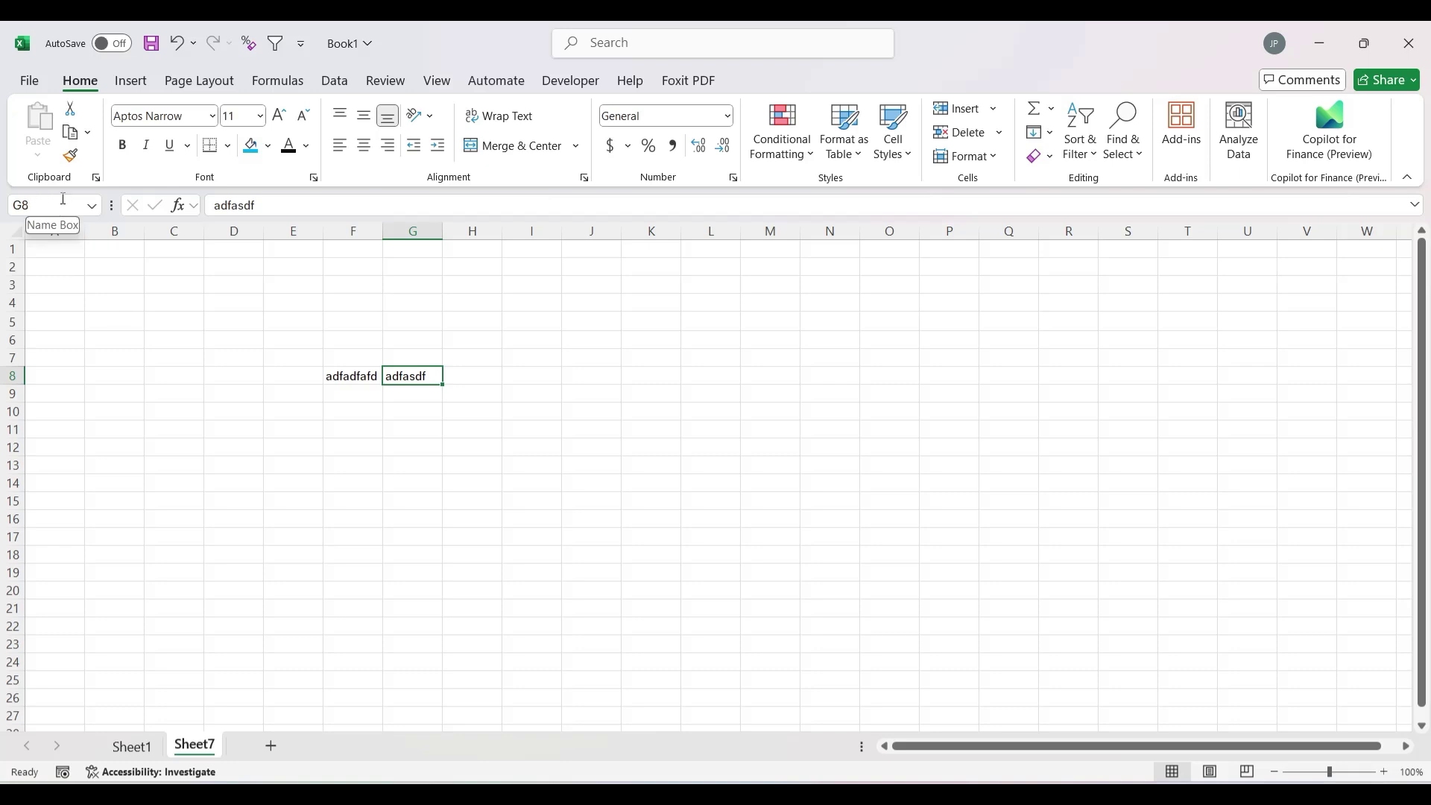
Compare the formula bar contents for empty cell E11 and filled cell F8, and finish on cell I12
left_click(301, 429)
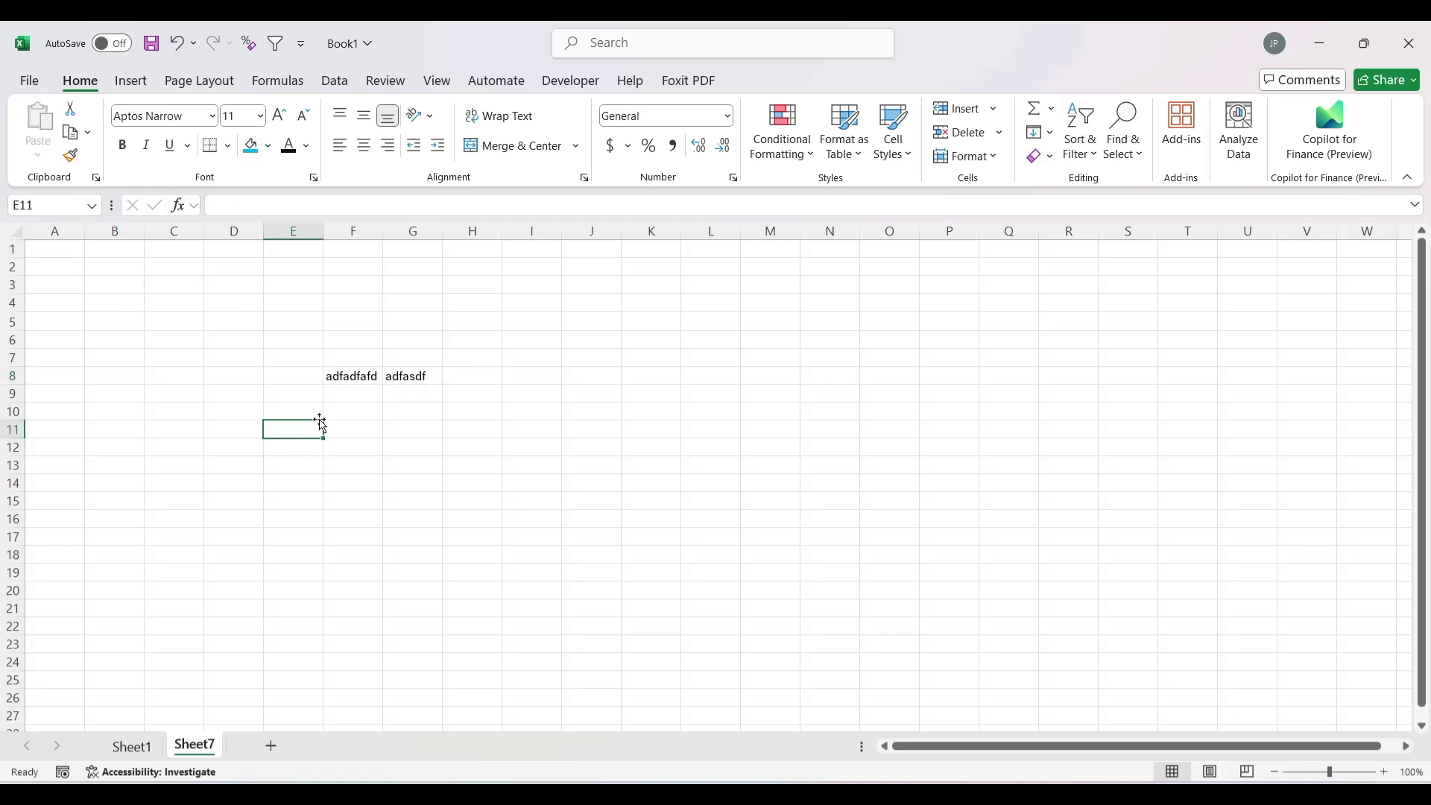
left_click(300, 206)
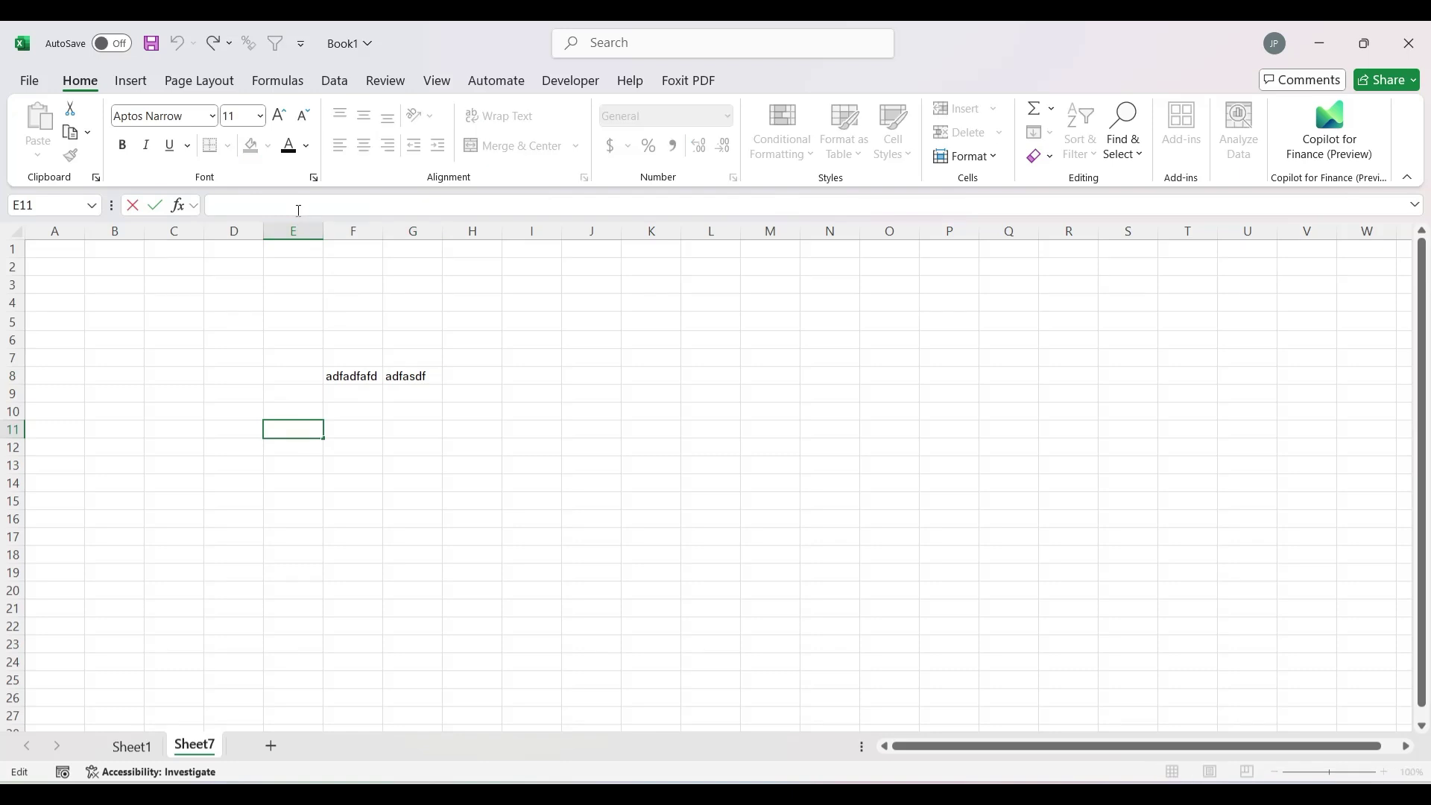
left_click(366, 376)
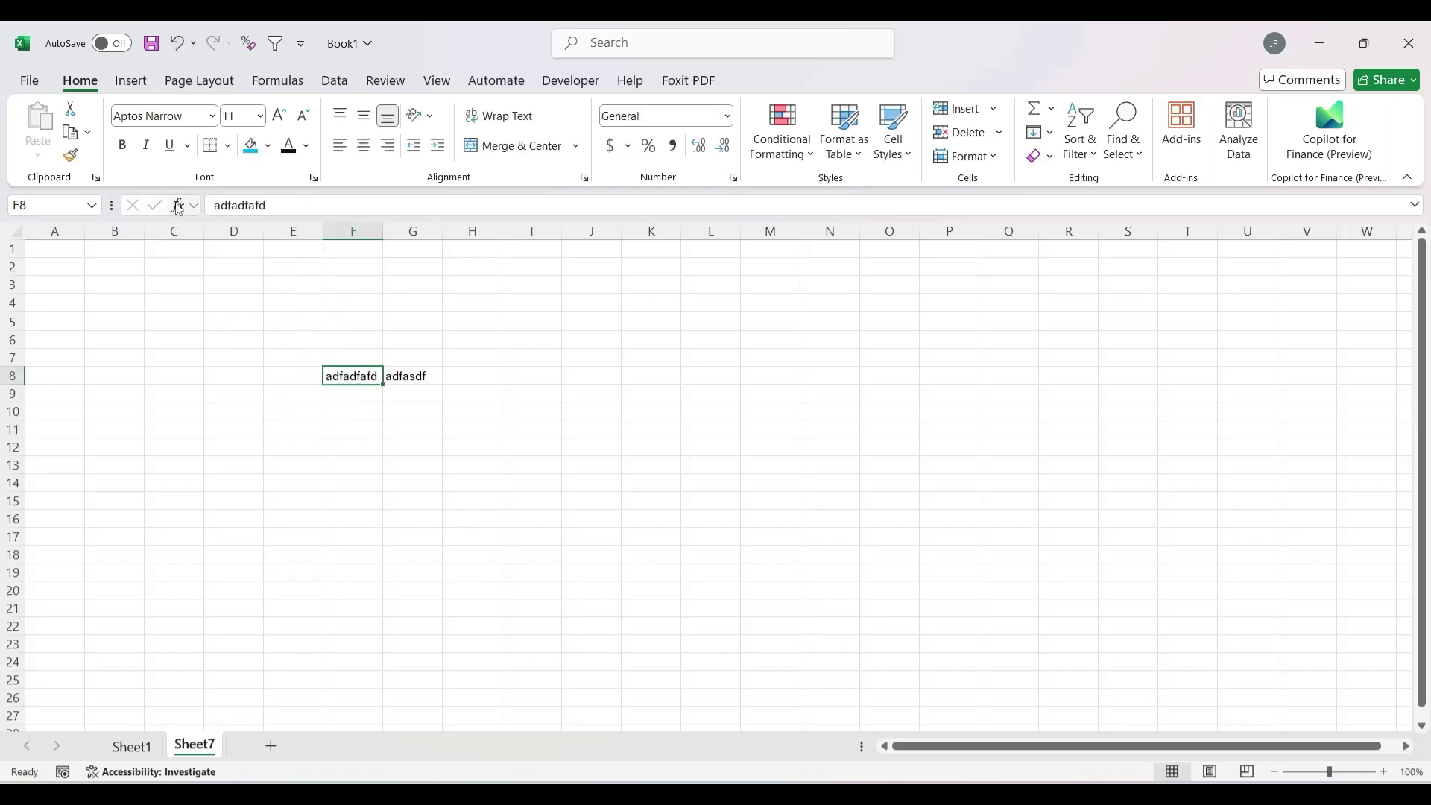
left_click(306, 210)
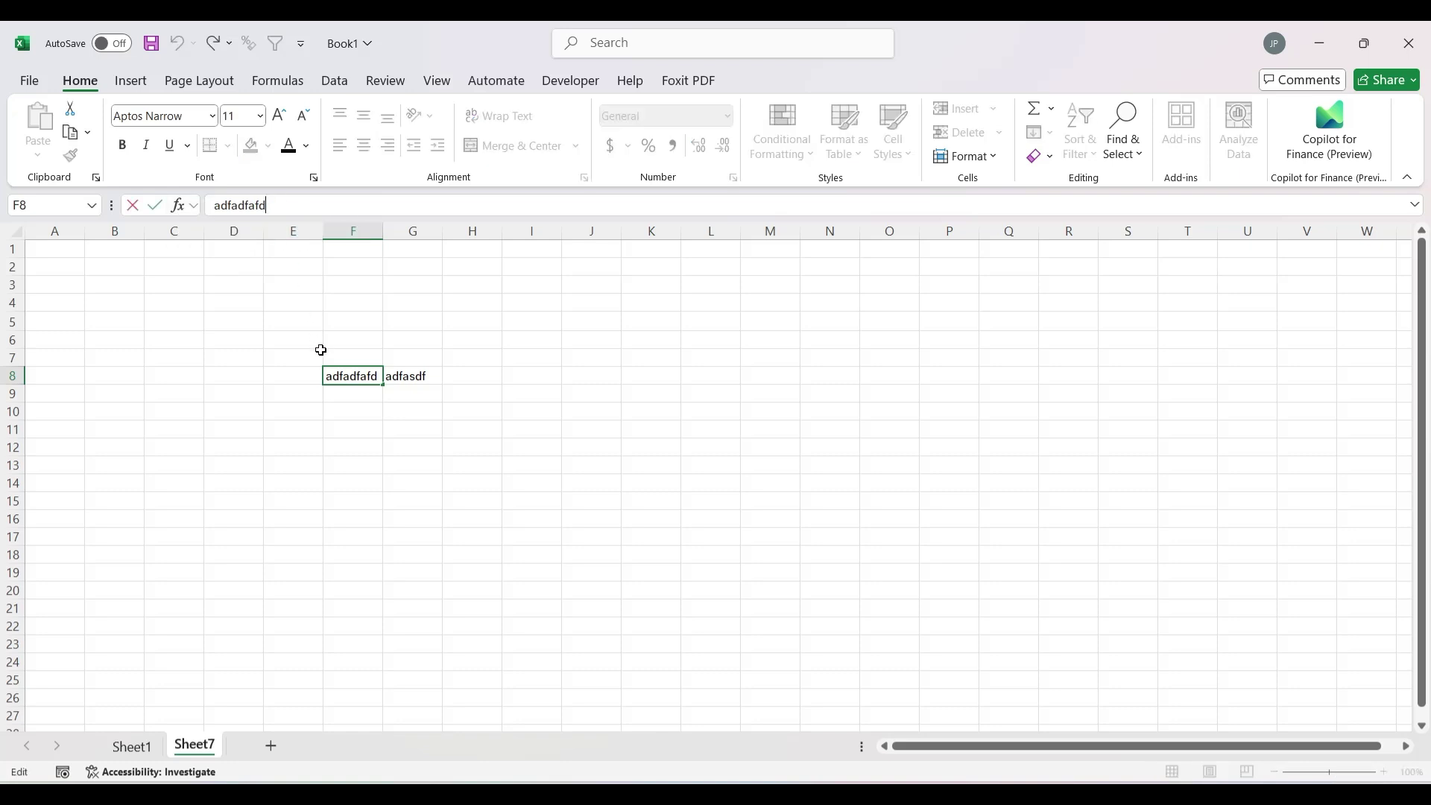
left_click(538, 446)
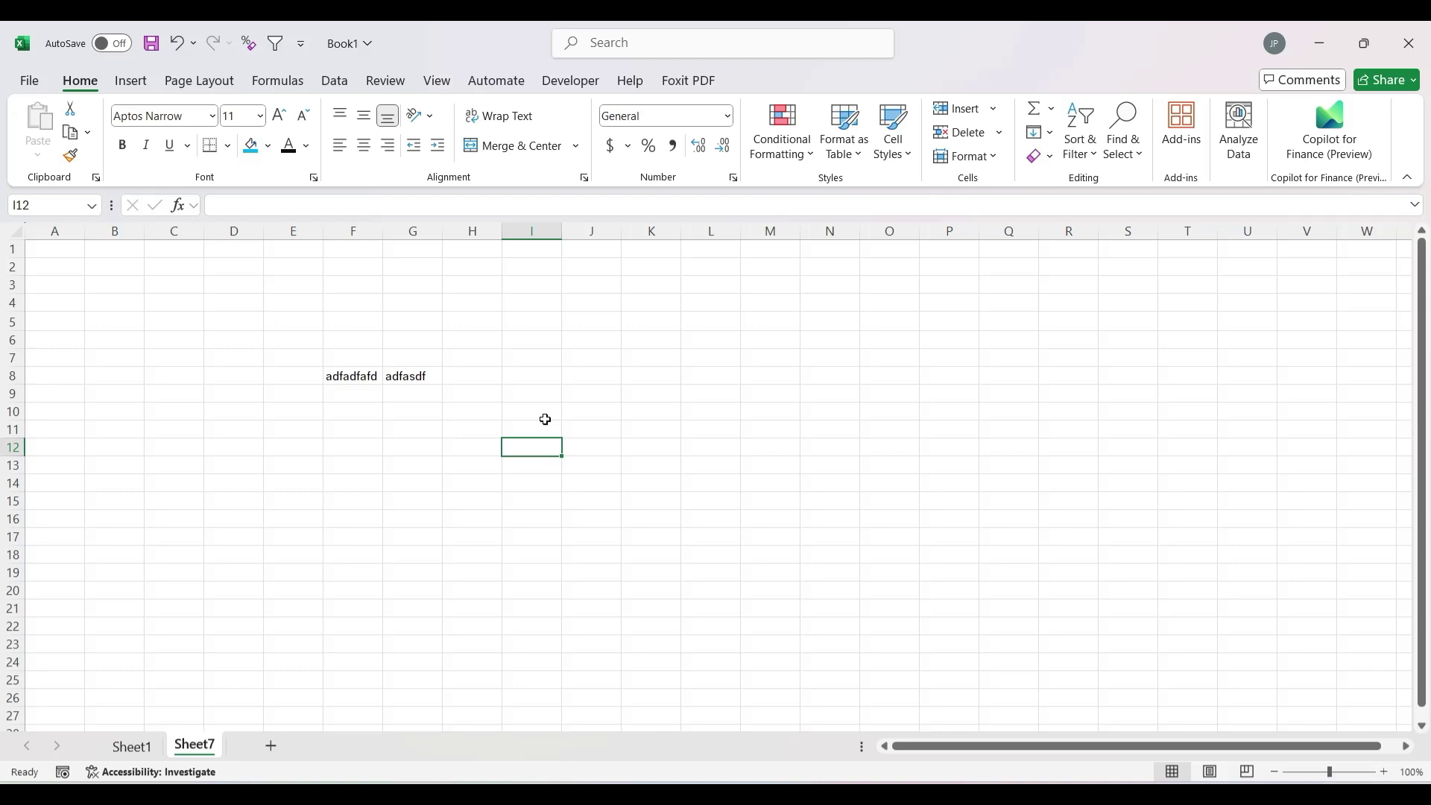
Clear the sample text by deleting the contents of range E7:G9
left_click(267, 375)
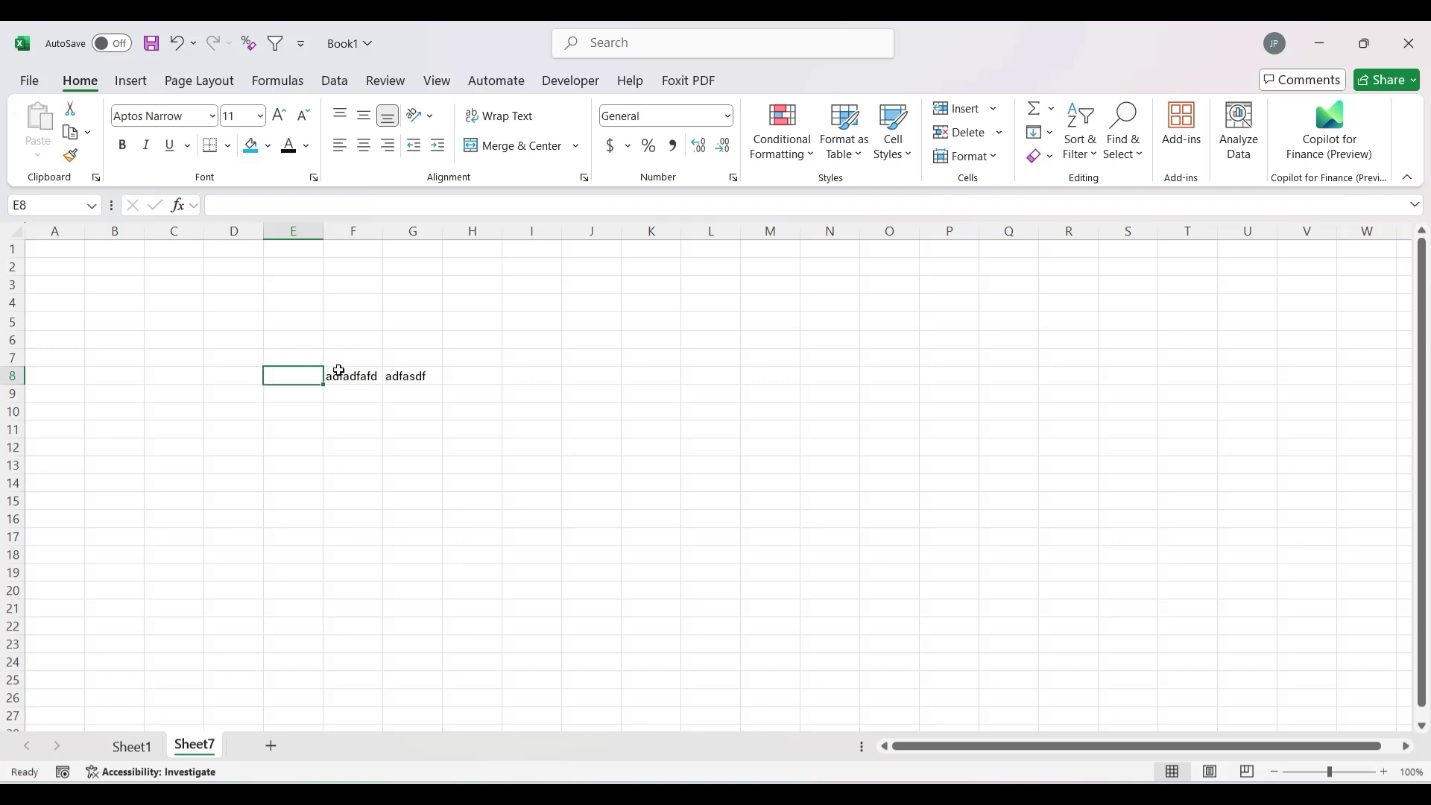
left_click_drag(306, 361, 429, 397)
key("Delete")
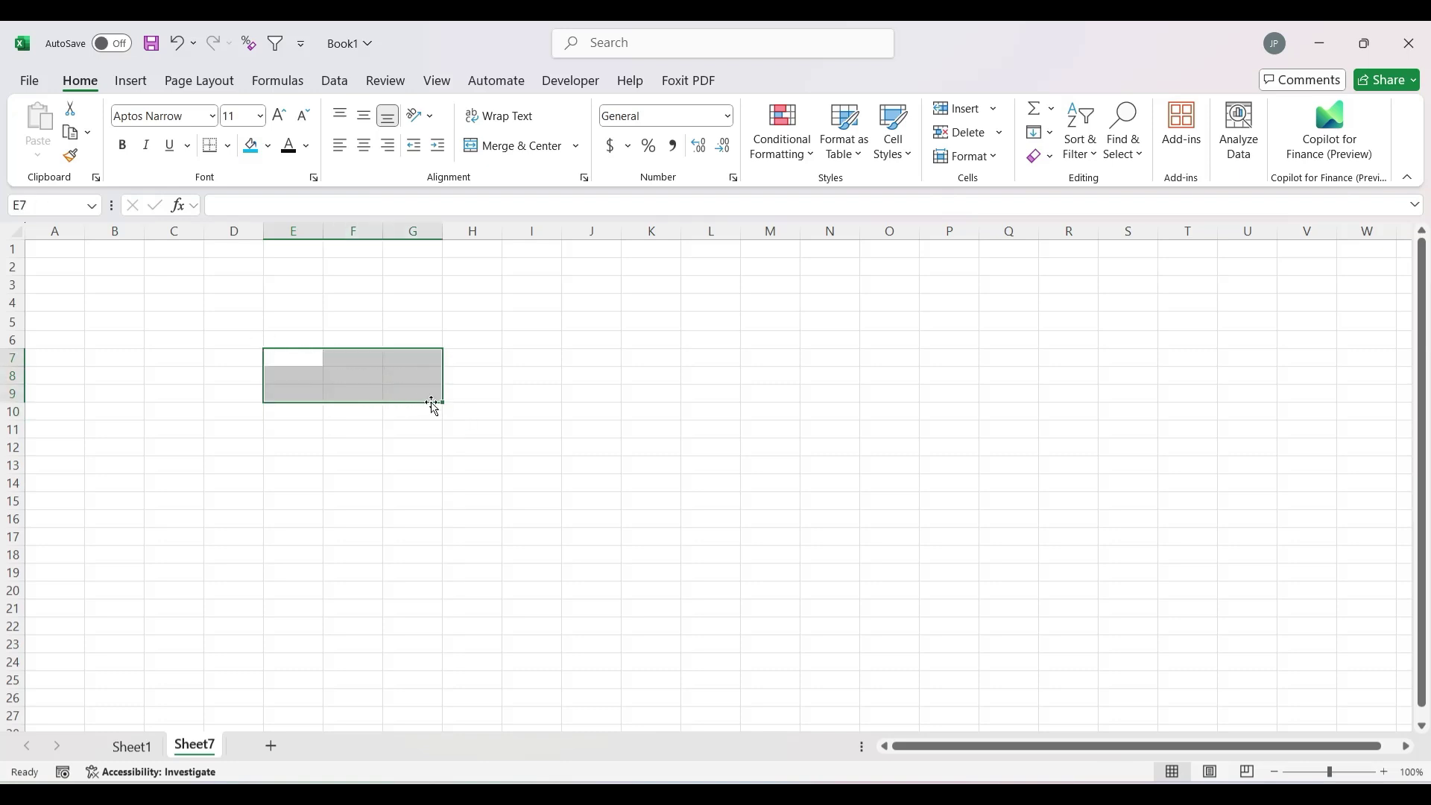
Enter the numbers 5, 6, 7, 8 and 9 down column B in cells B4 to B8
left_click(99, 296)
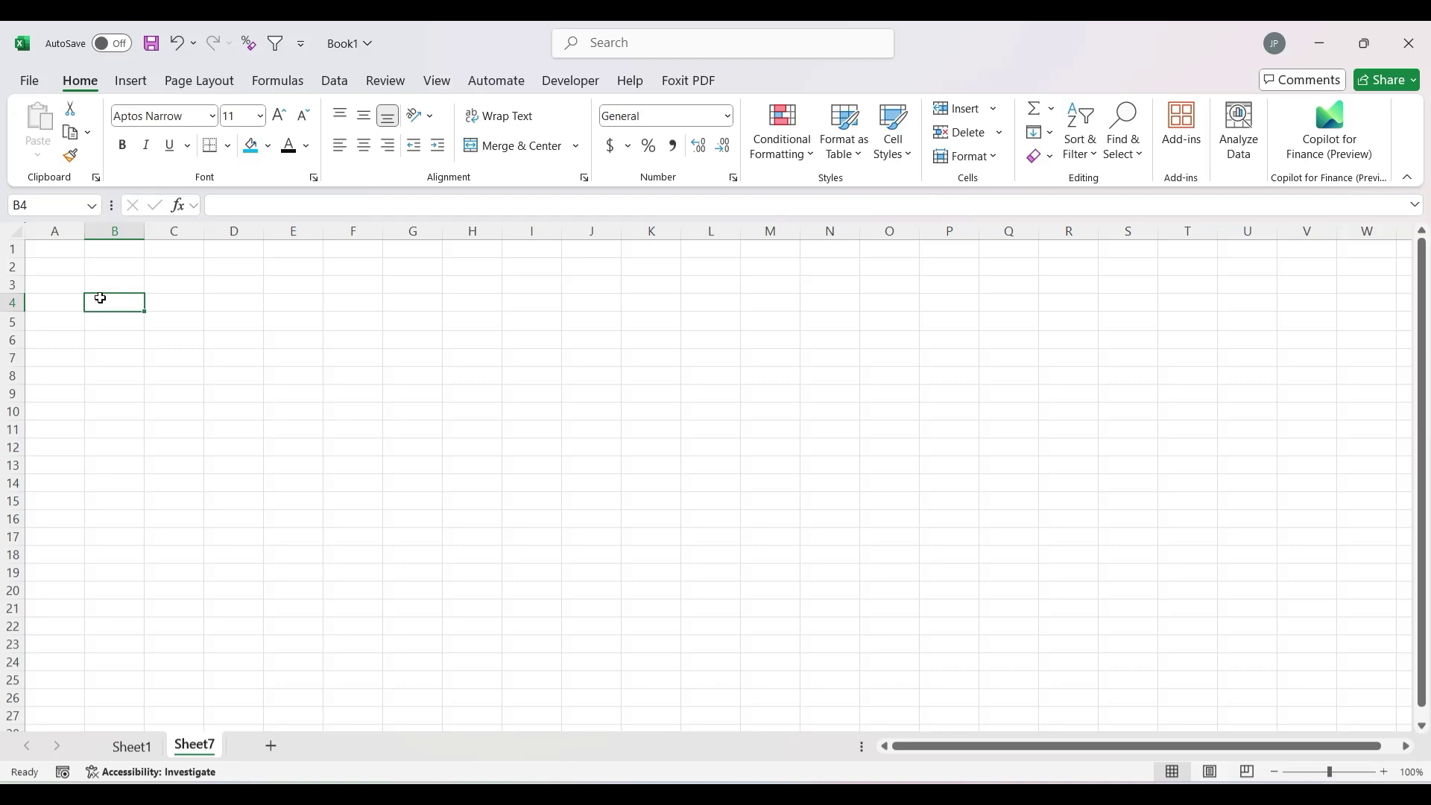
type("5")
key("Return")
type("6")
key("Return")
type("7")
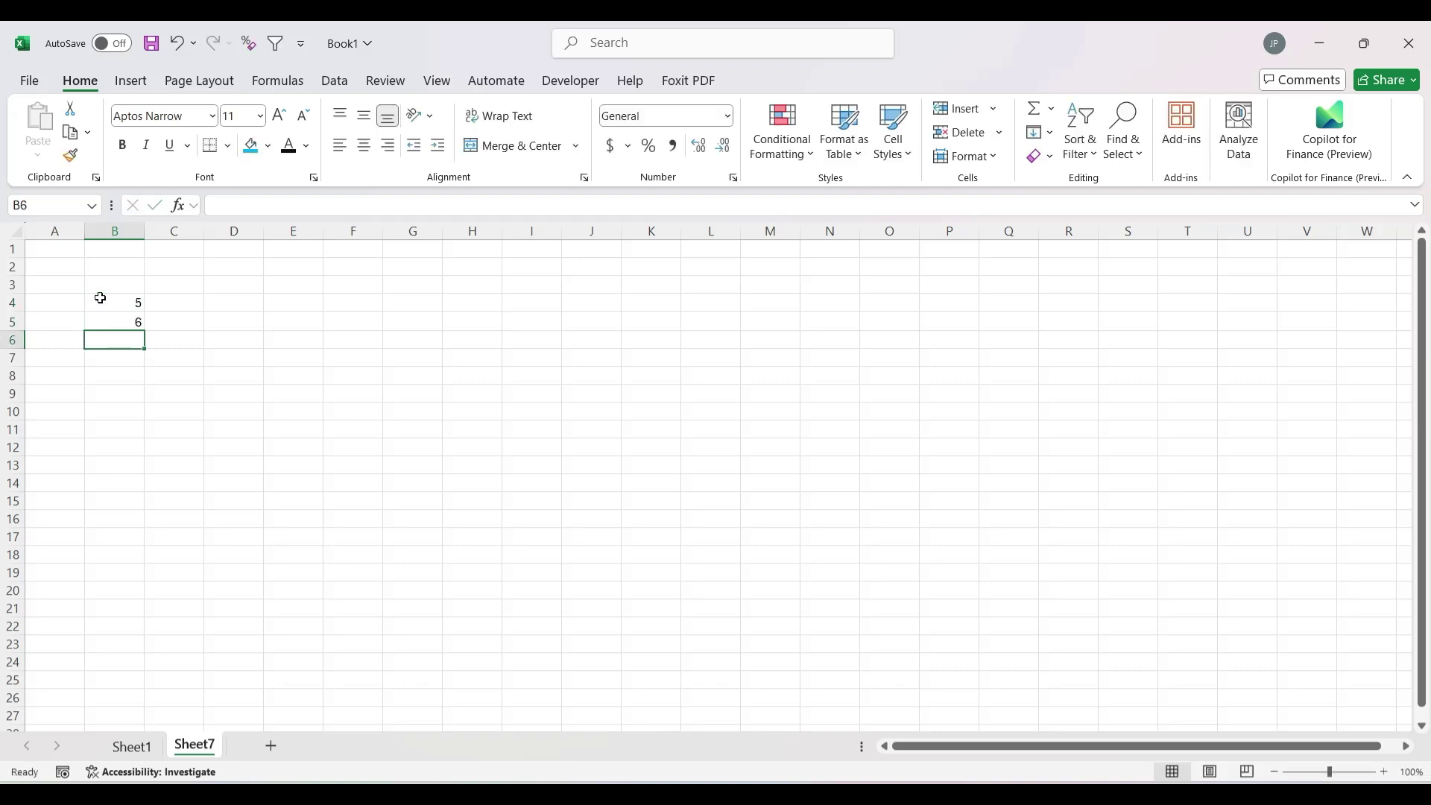
key("Return")
type("8")
key("Return")
type("9")
key("Return")
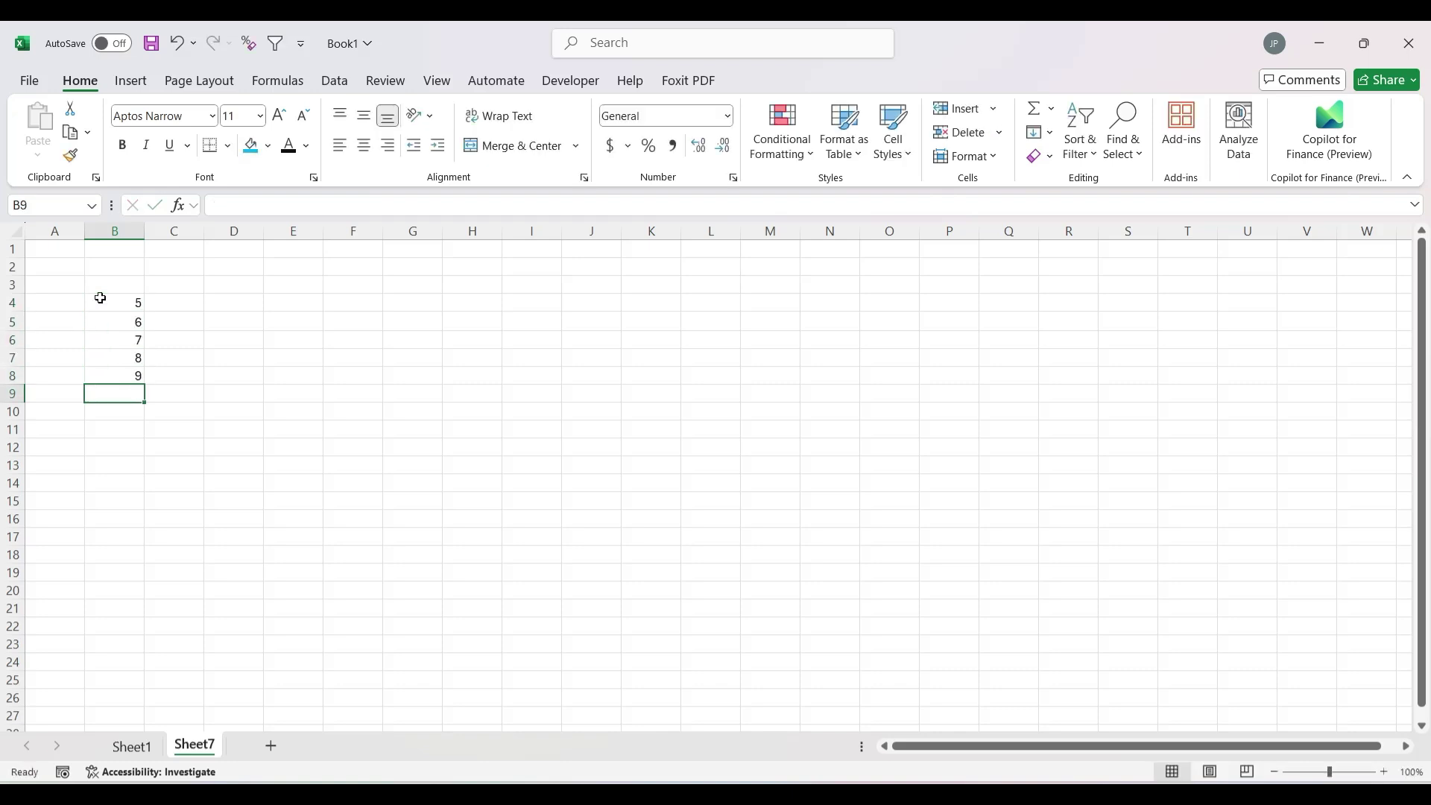
Enter the formula =B4+B5 in cell D4 to add the first two numbers, and reselect that cell
key("Up")
key("Right")
key("Right")
key("Up")
key("Up")
key("Up")
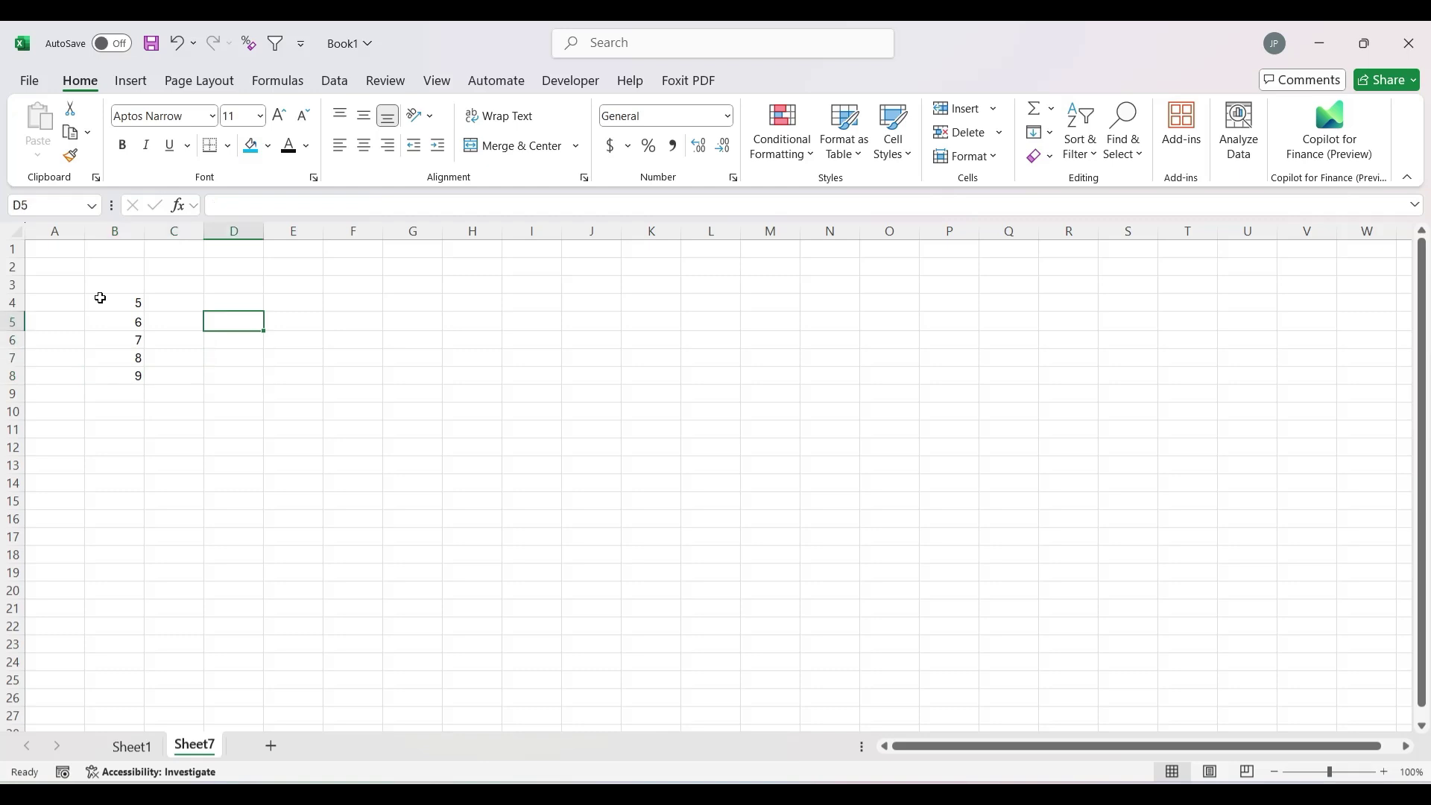
key("Up")
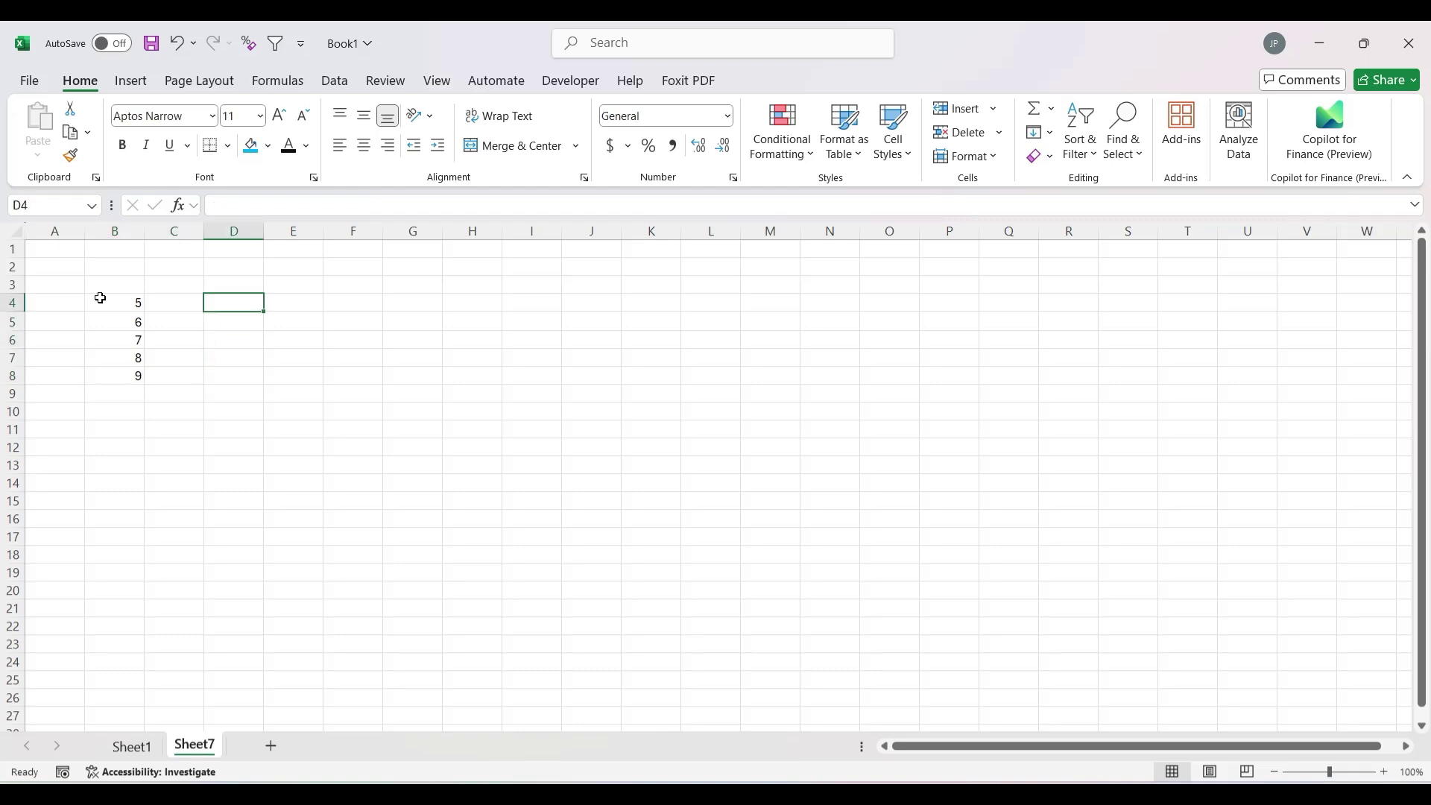
type("=")
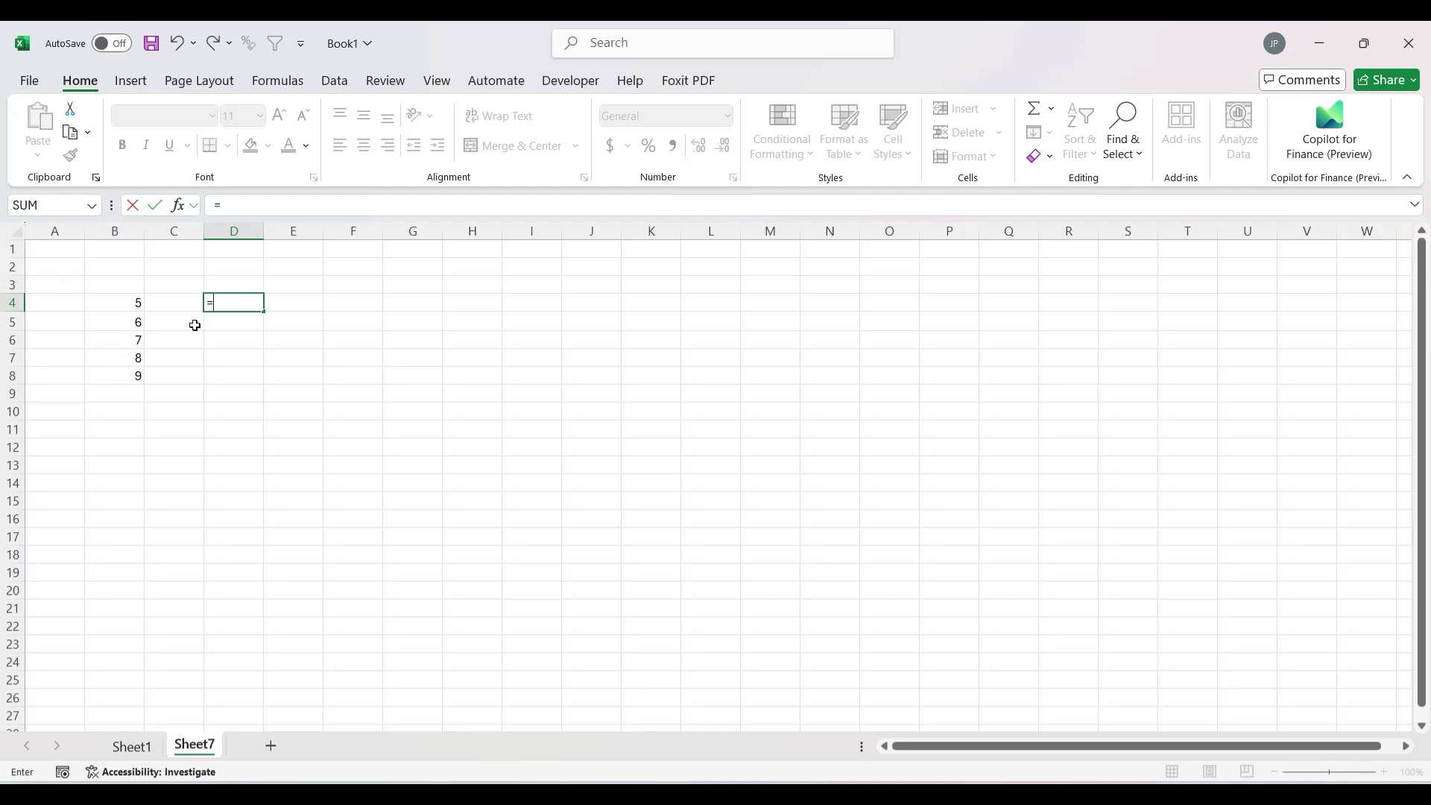
type("B4")
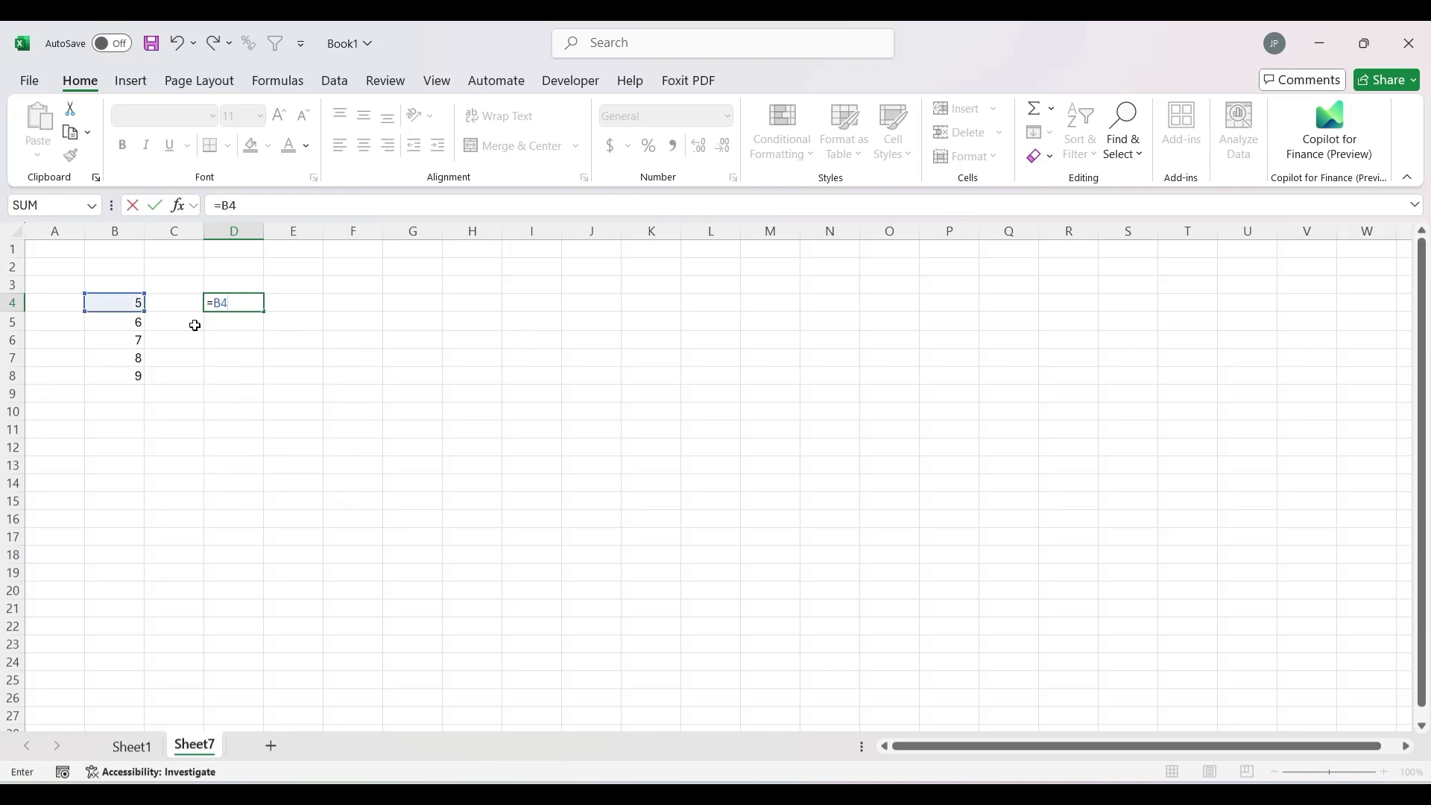
type("+B")
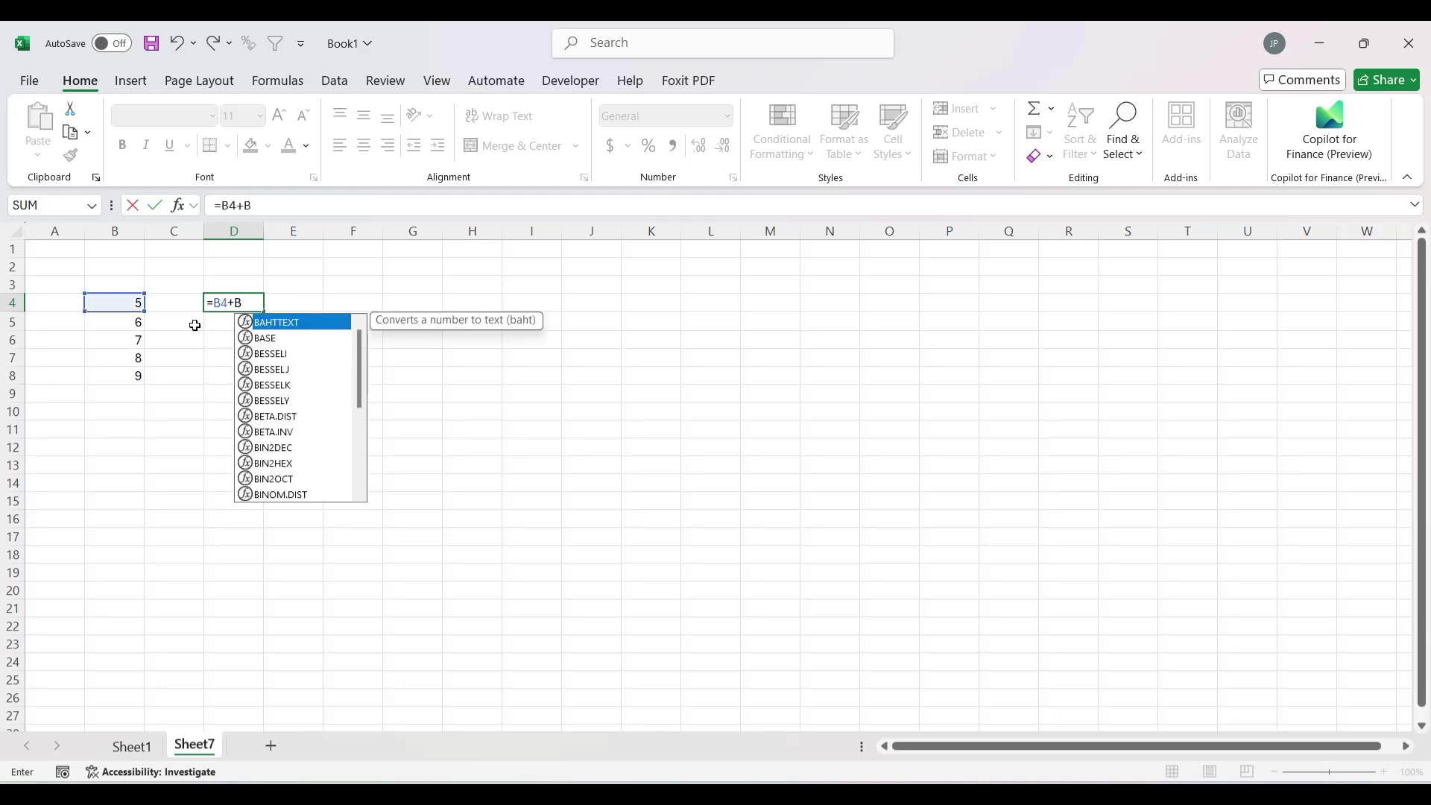
type("5")
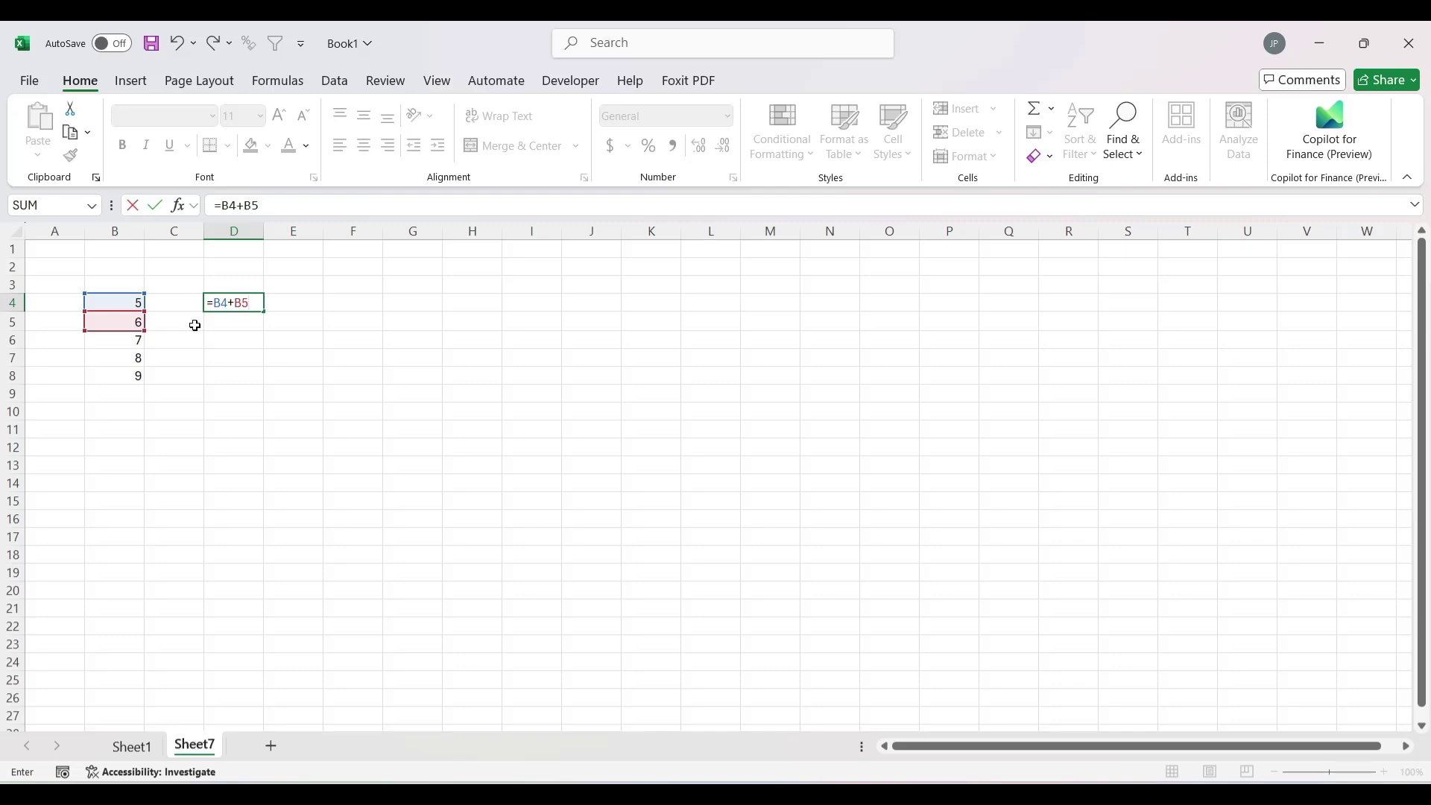
key("Return")
key("Up")
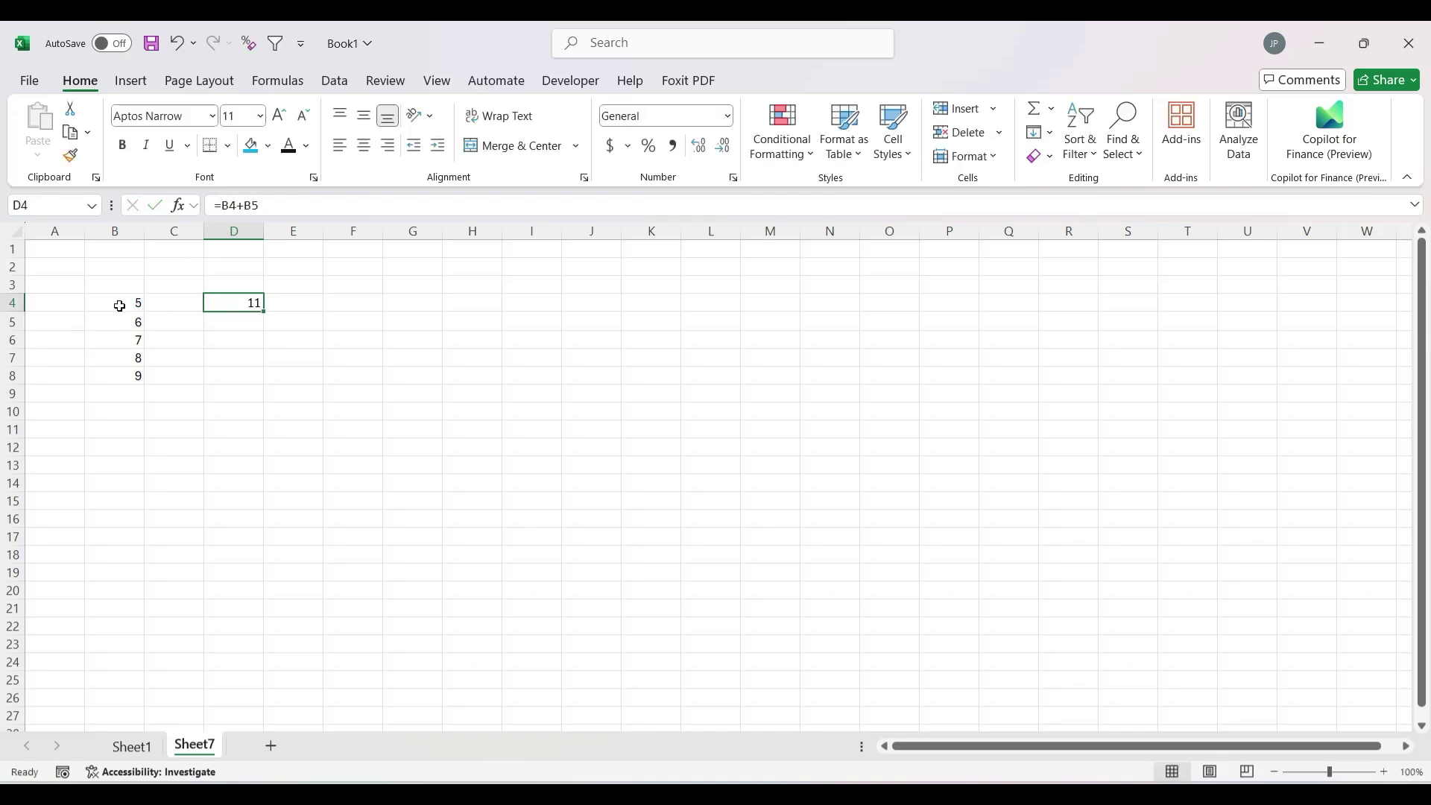
Examine the source cells B4:B5 and the references used in D4's formula, and return to cell D4
left_click_drag(119, 302, 129, 317)
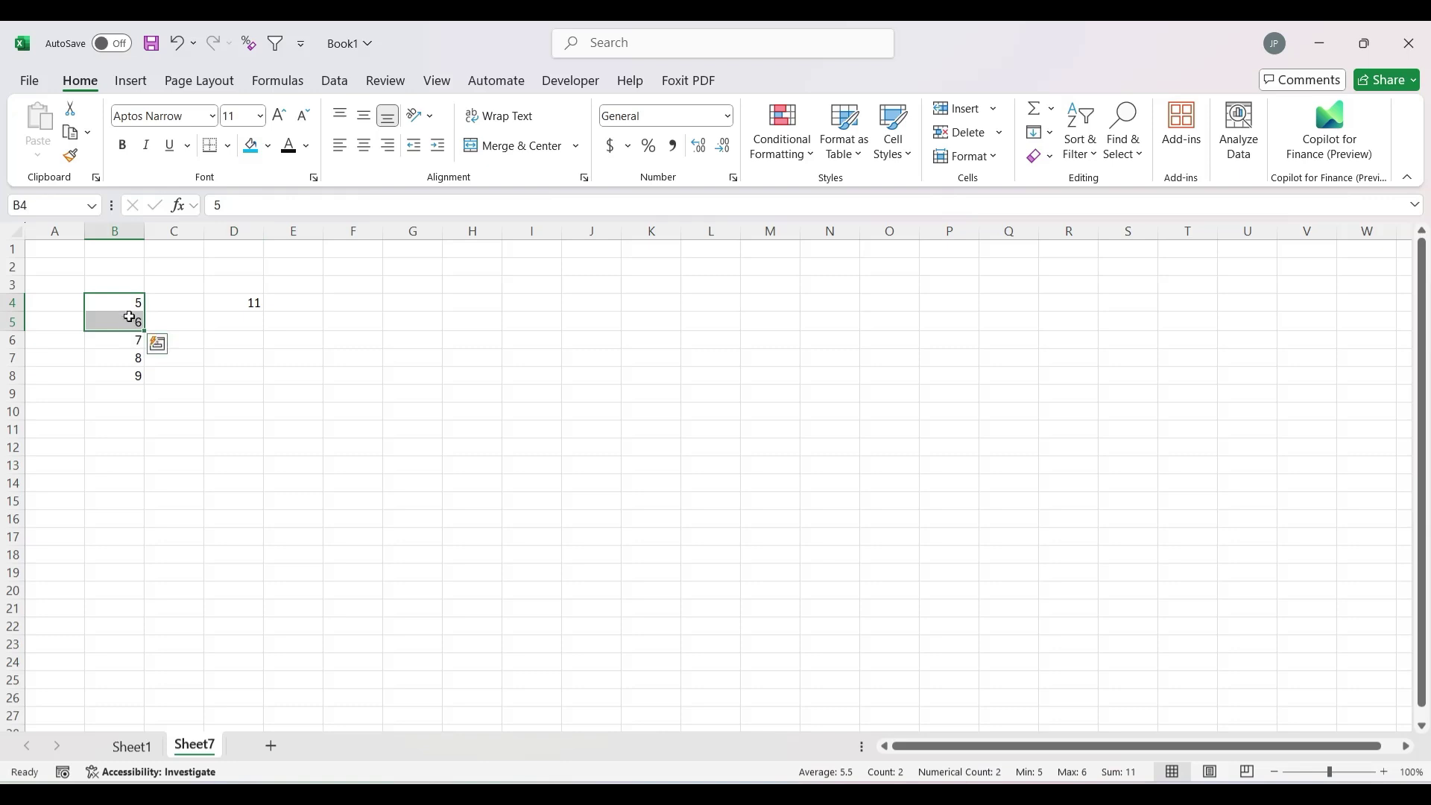
left_click(248, 302)
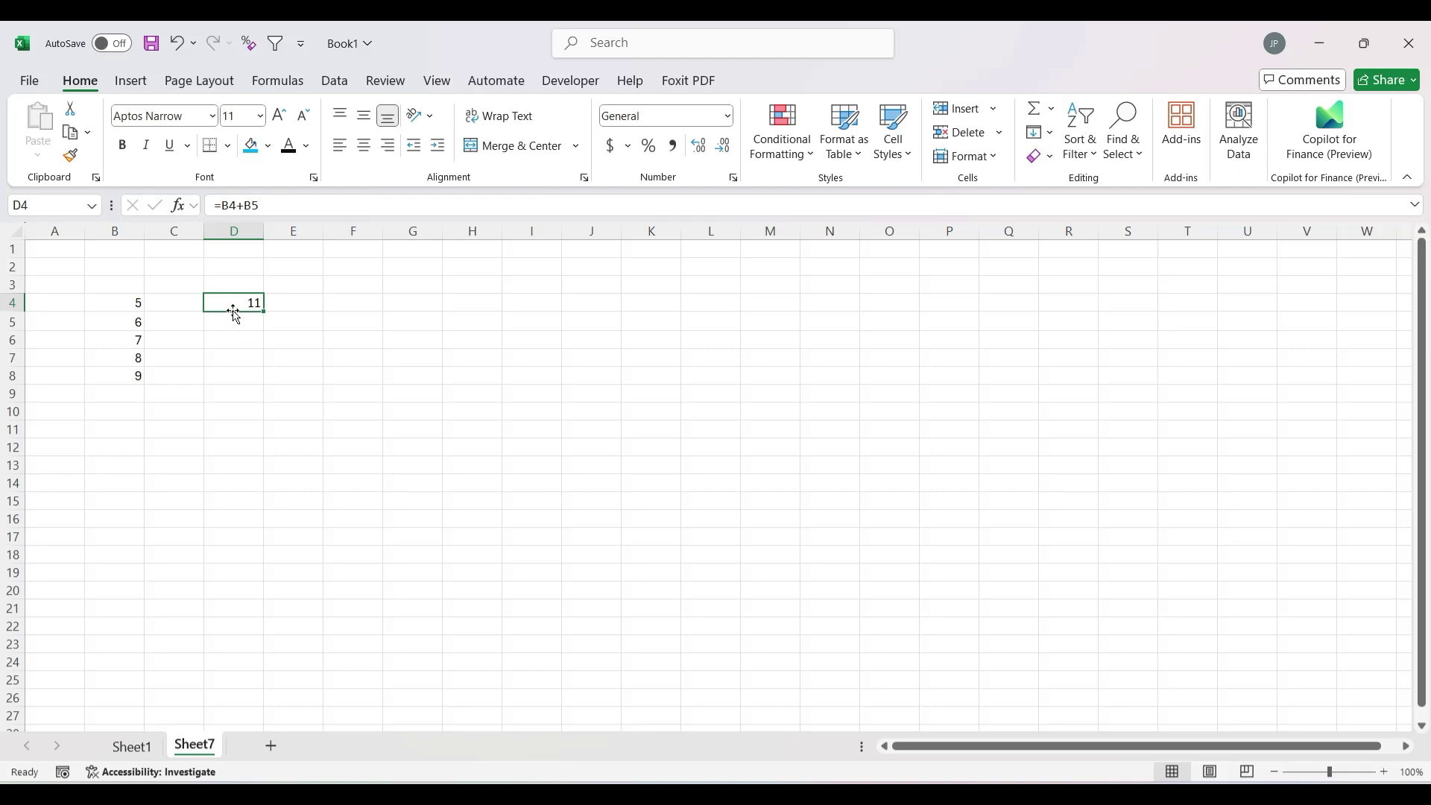
double_click(243, 300)
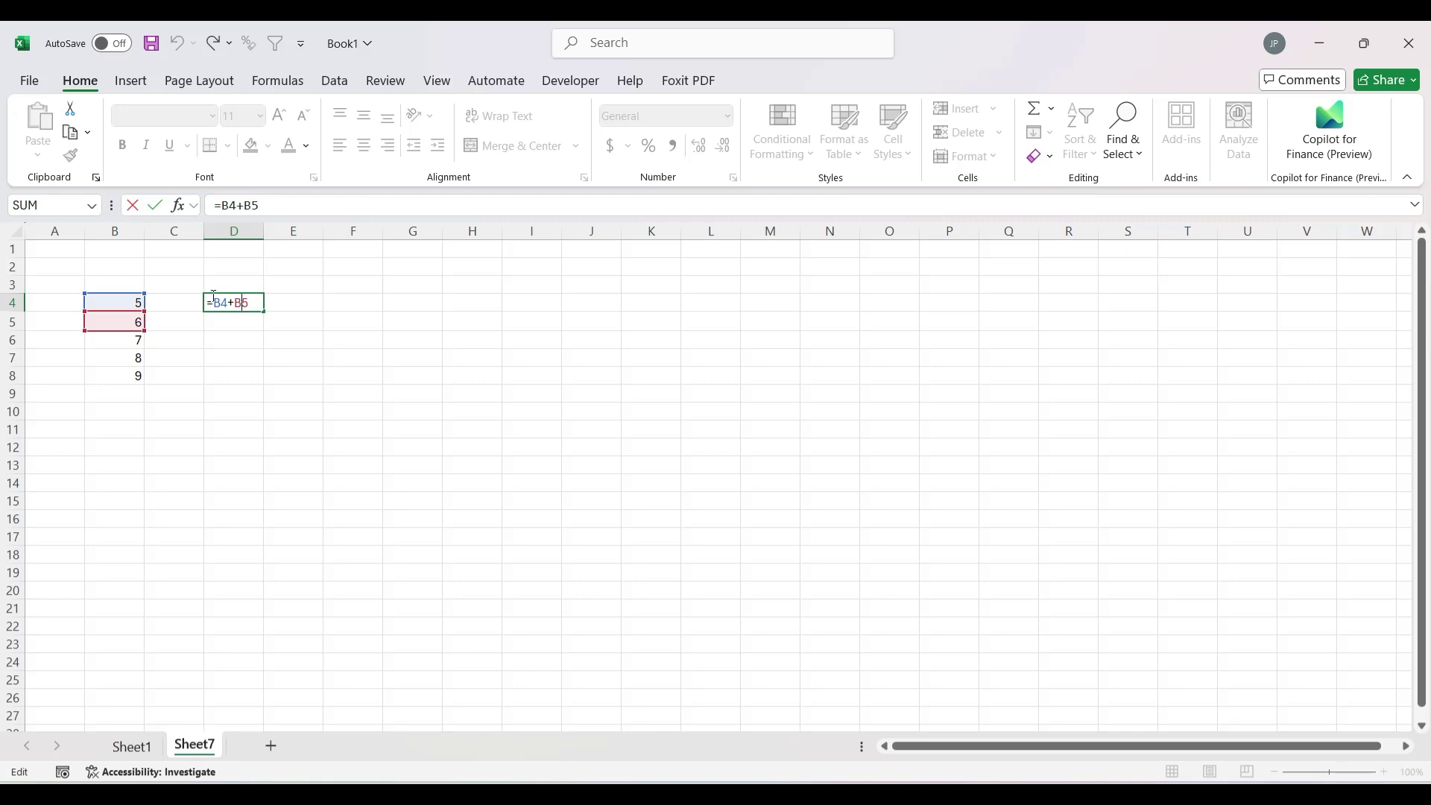
key("Return")
key("Up")
key("Up")
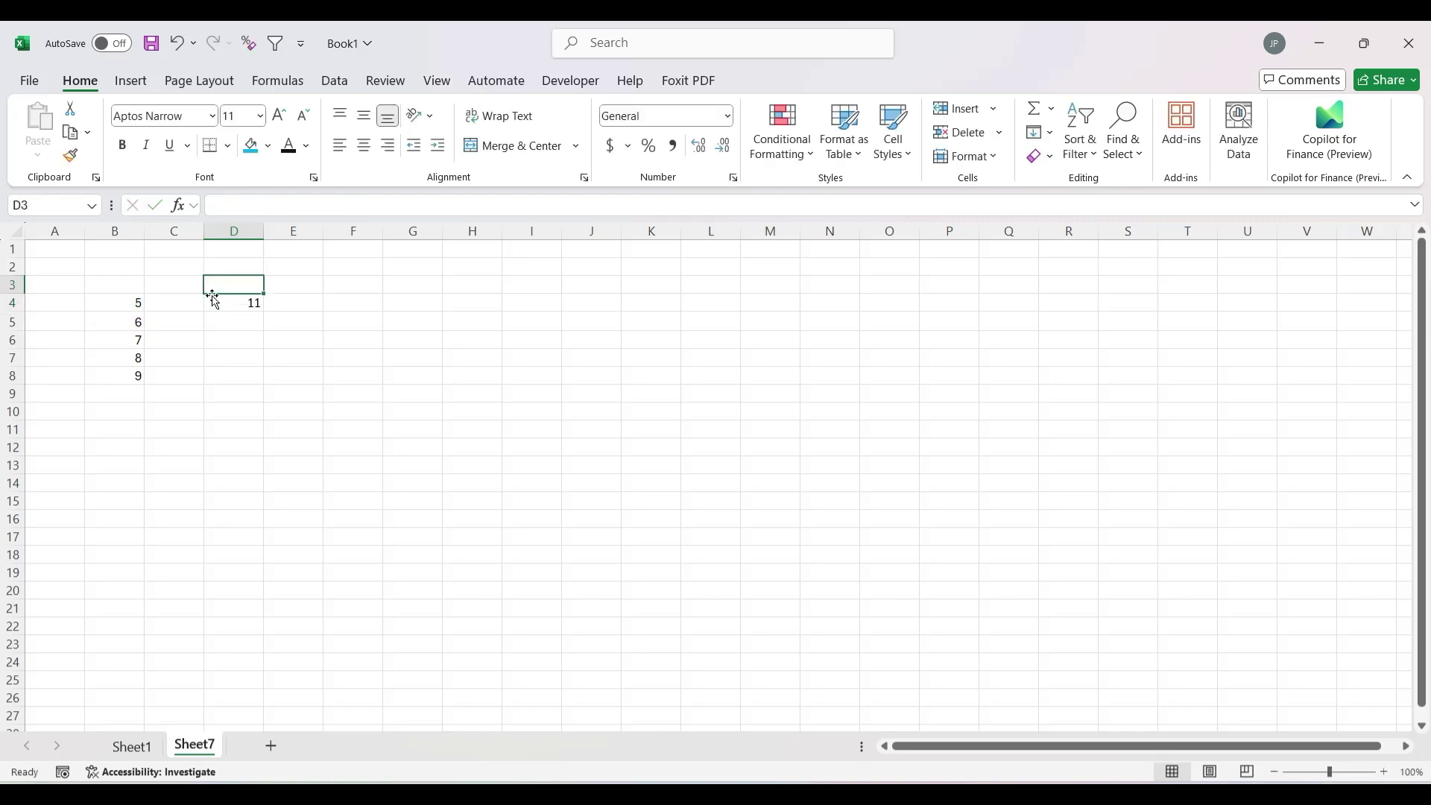
key("Down")
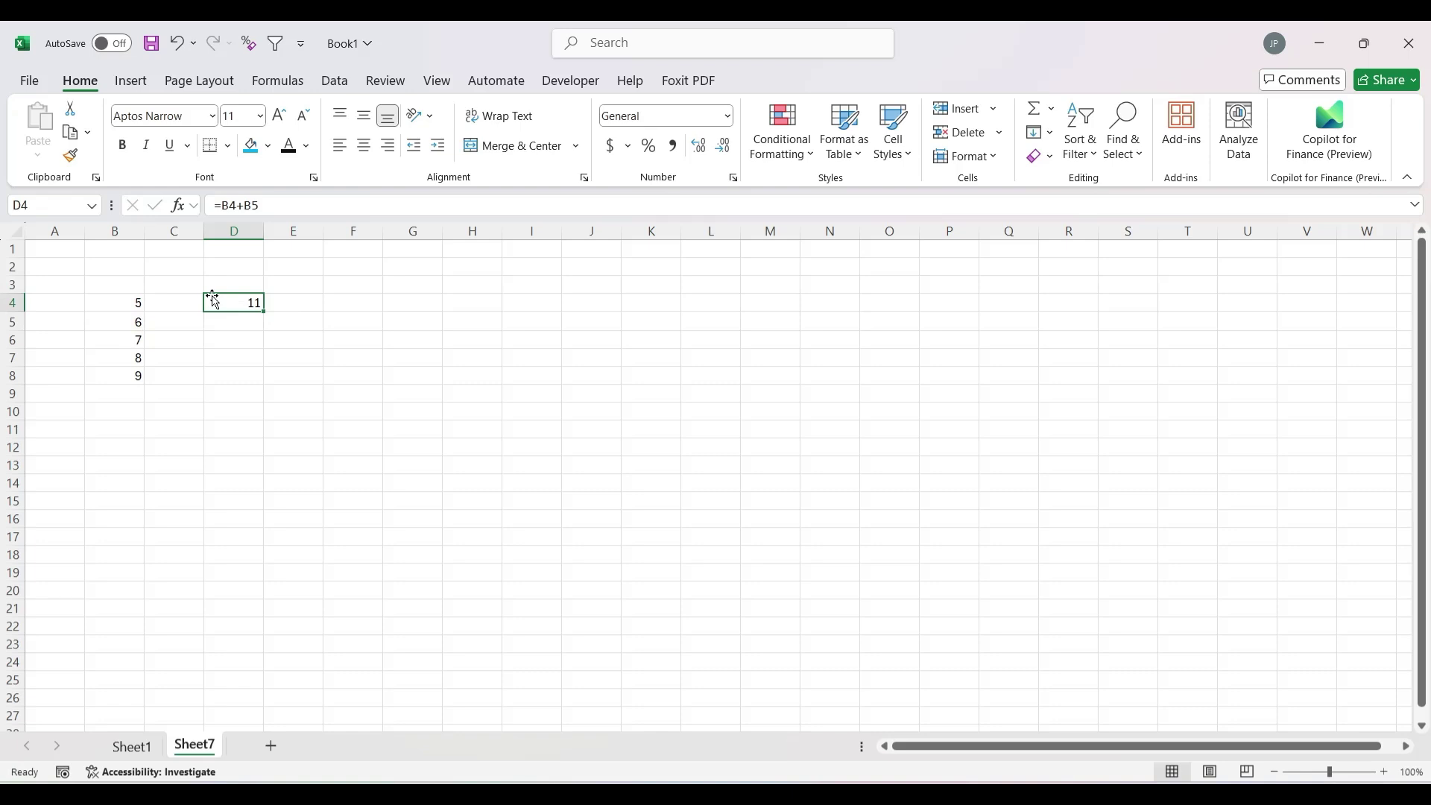
Navigate from E6 back to cell D4 and reopen its formula in edit mode to review the highlighted references
left_click(294, 335)
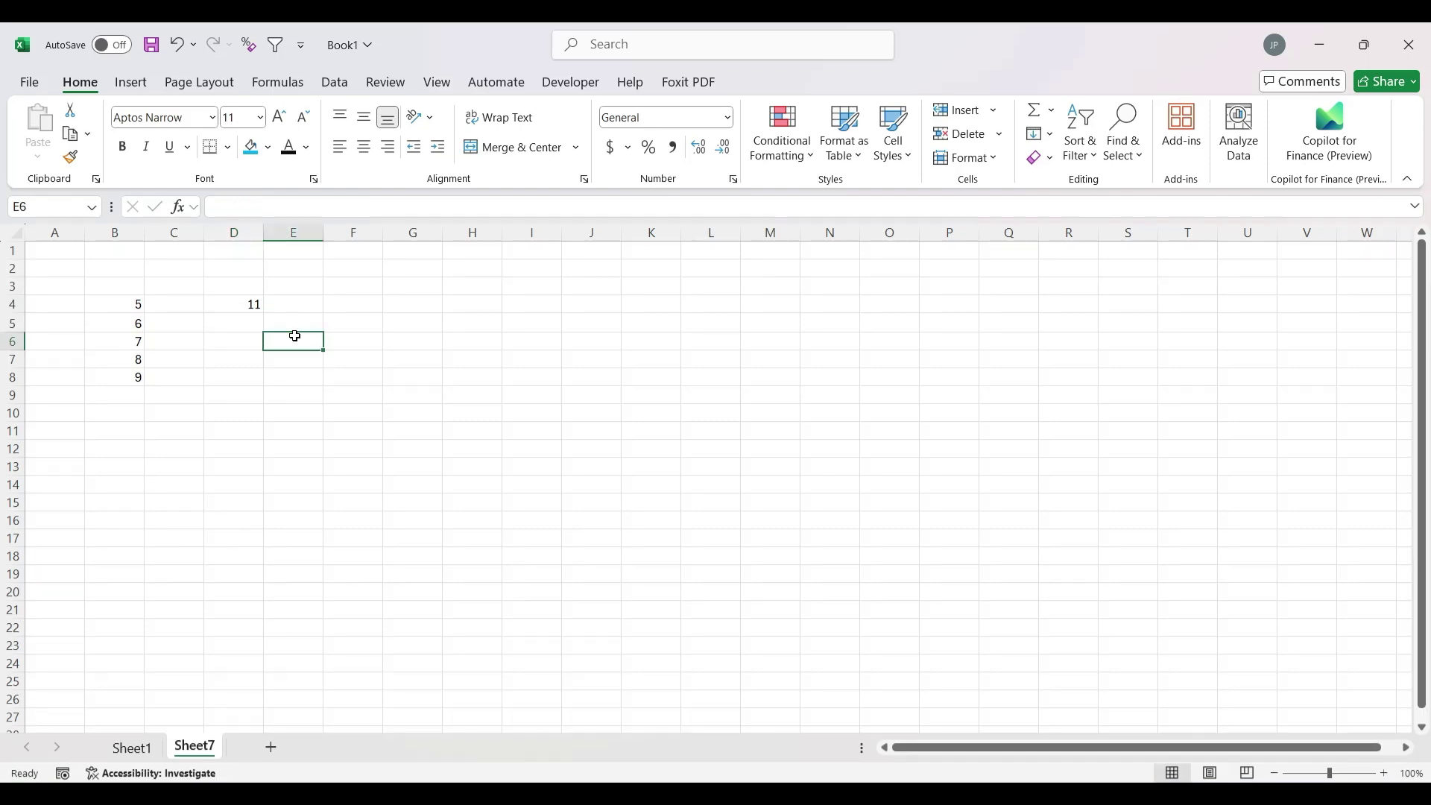
key("Right")
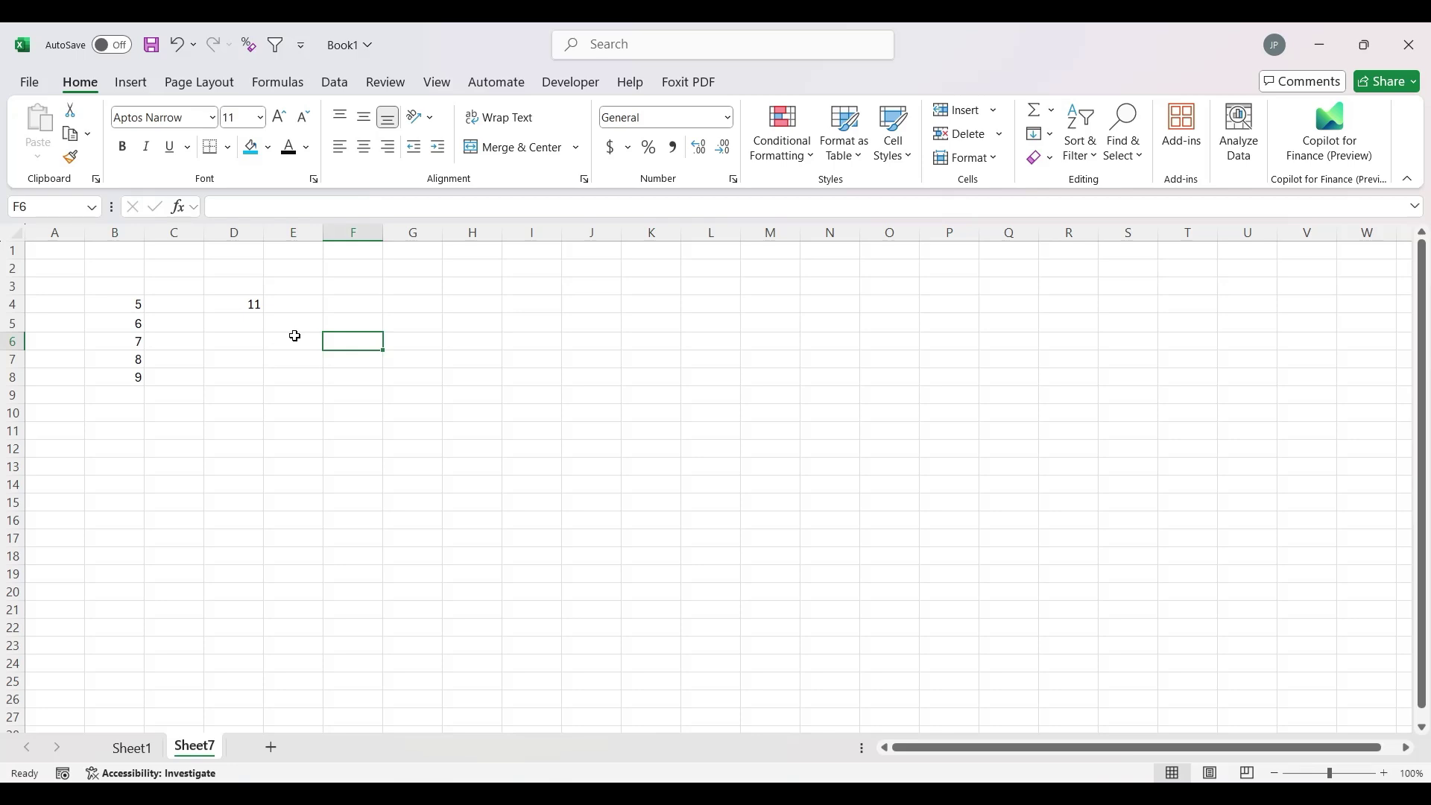
key("Up")
key("Left")
key("Up")
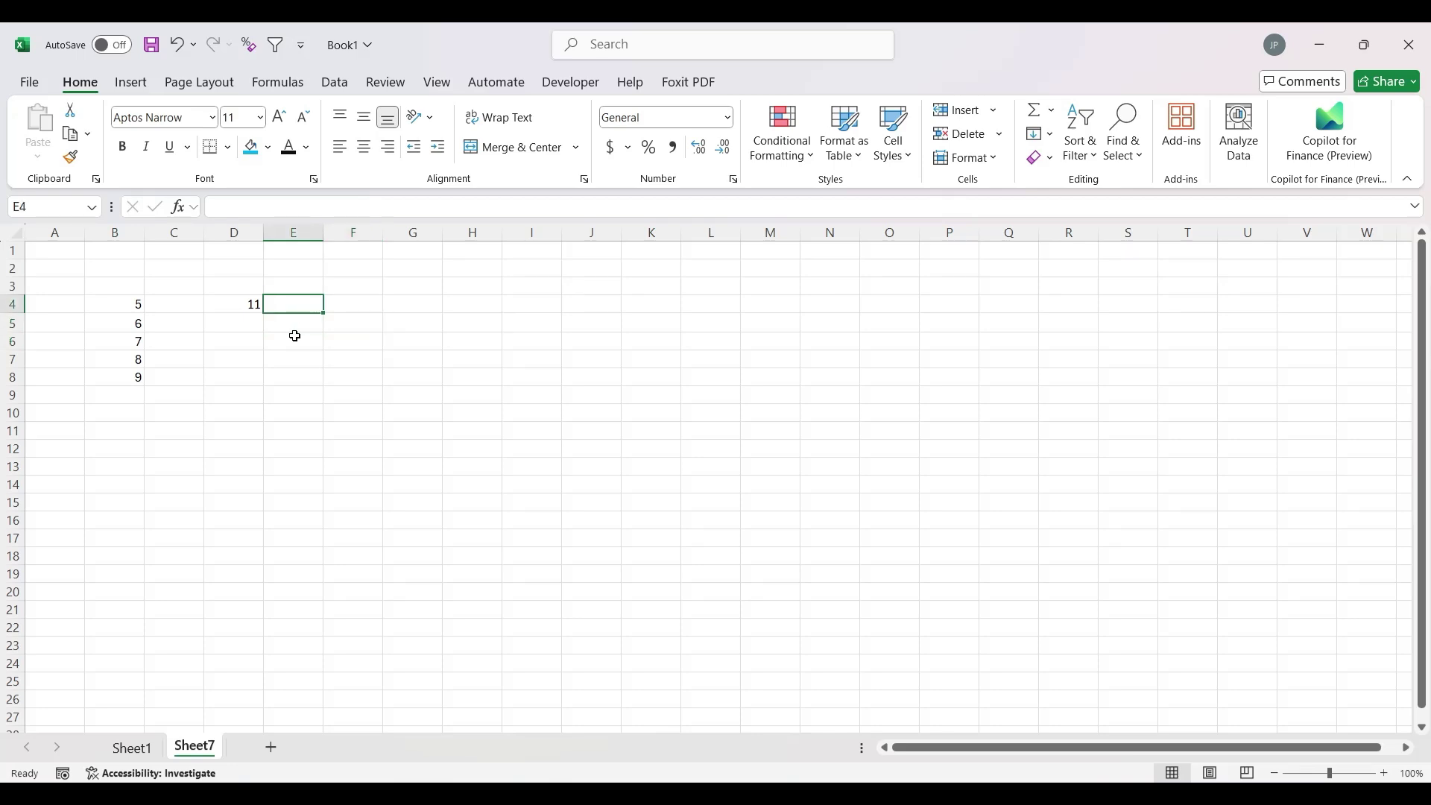
key("Left")
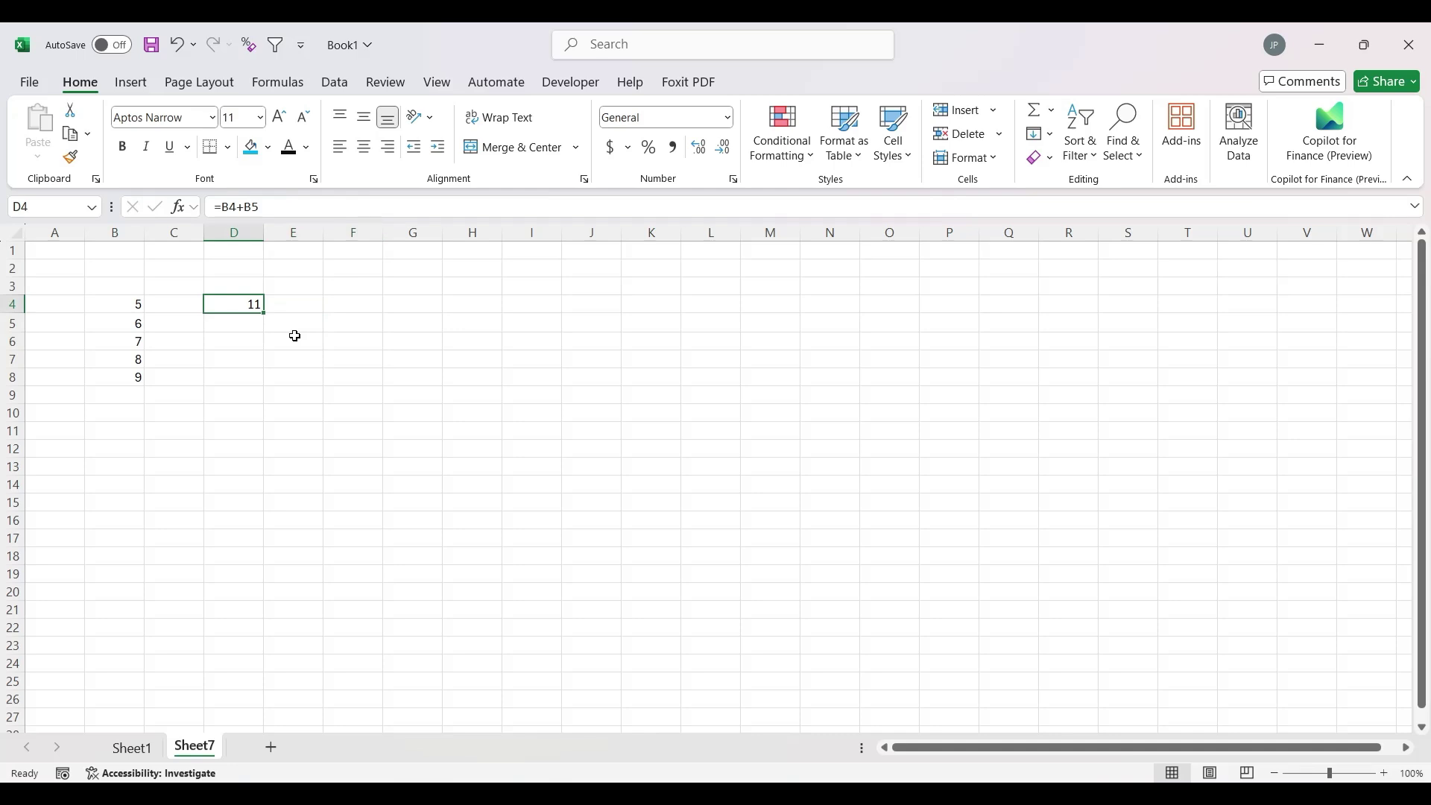
key("F2")
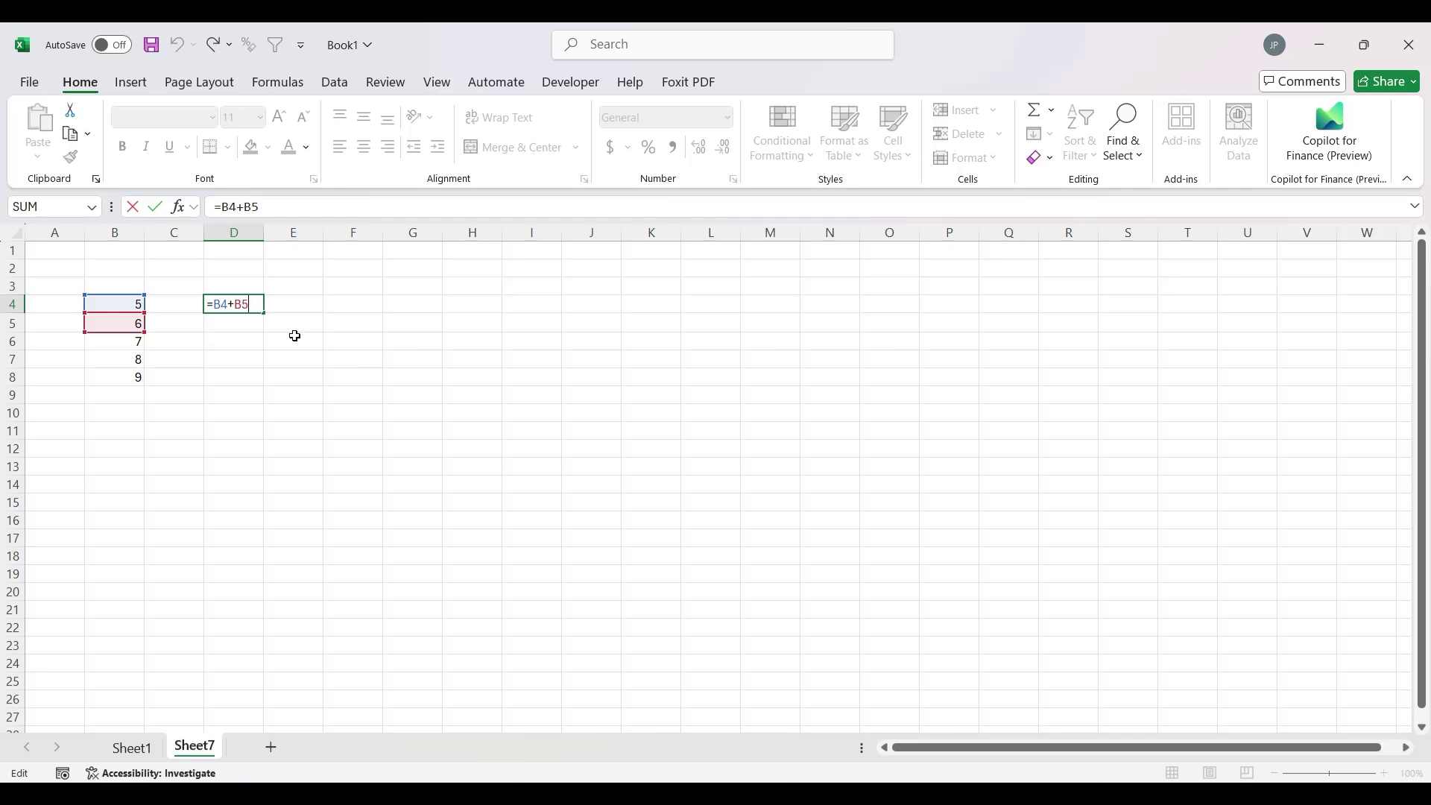
key("Return")
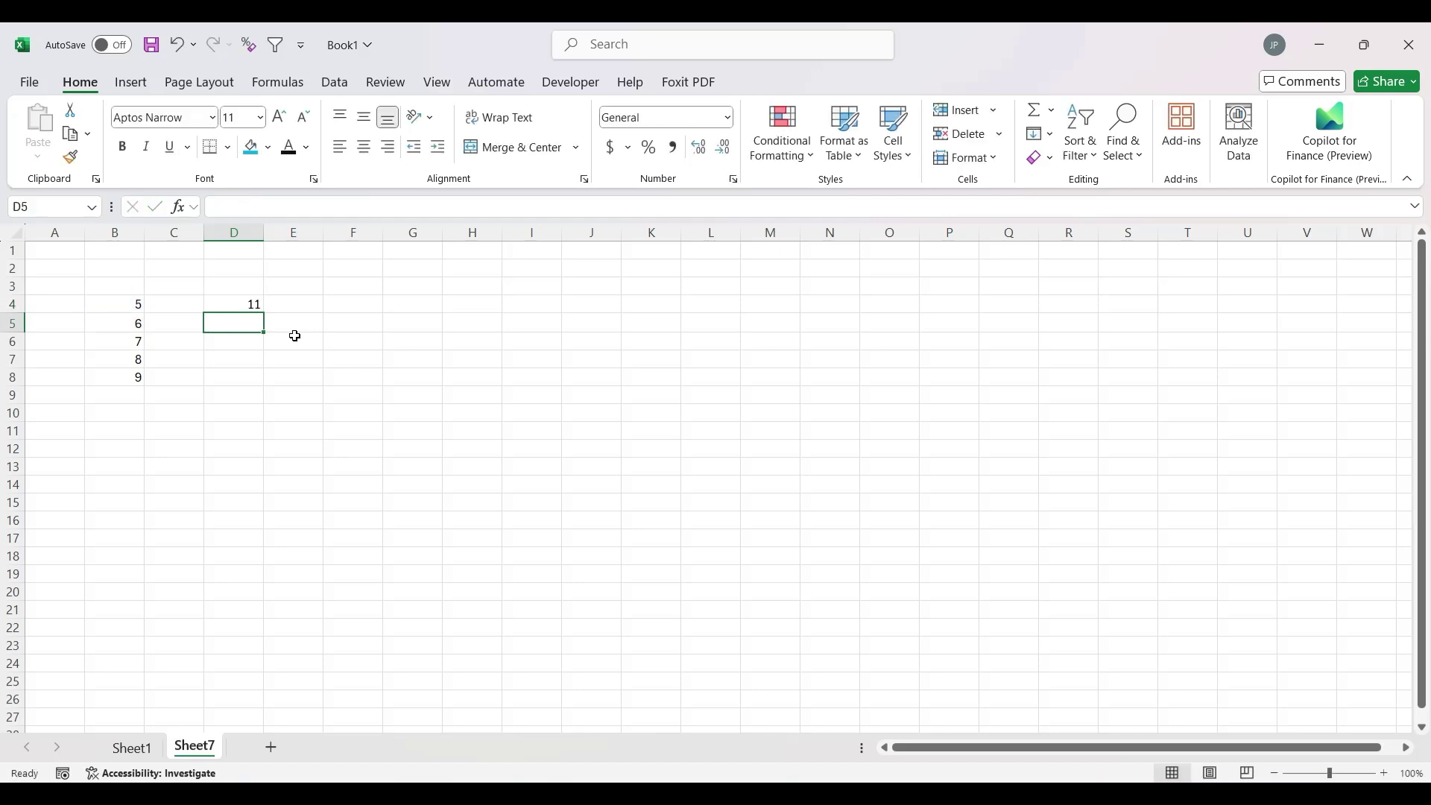
key("Up")
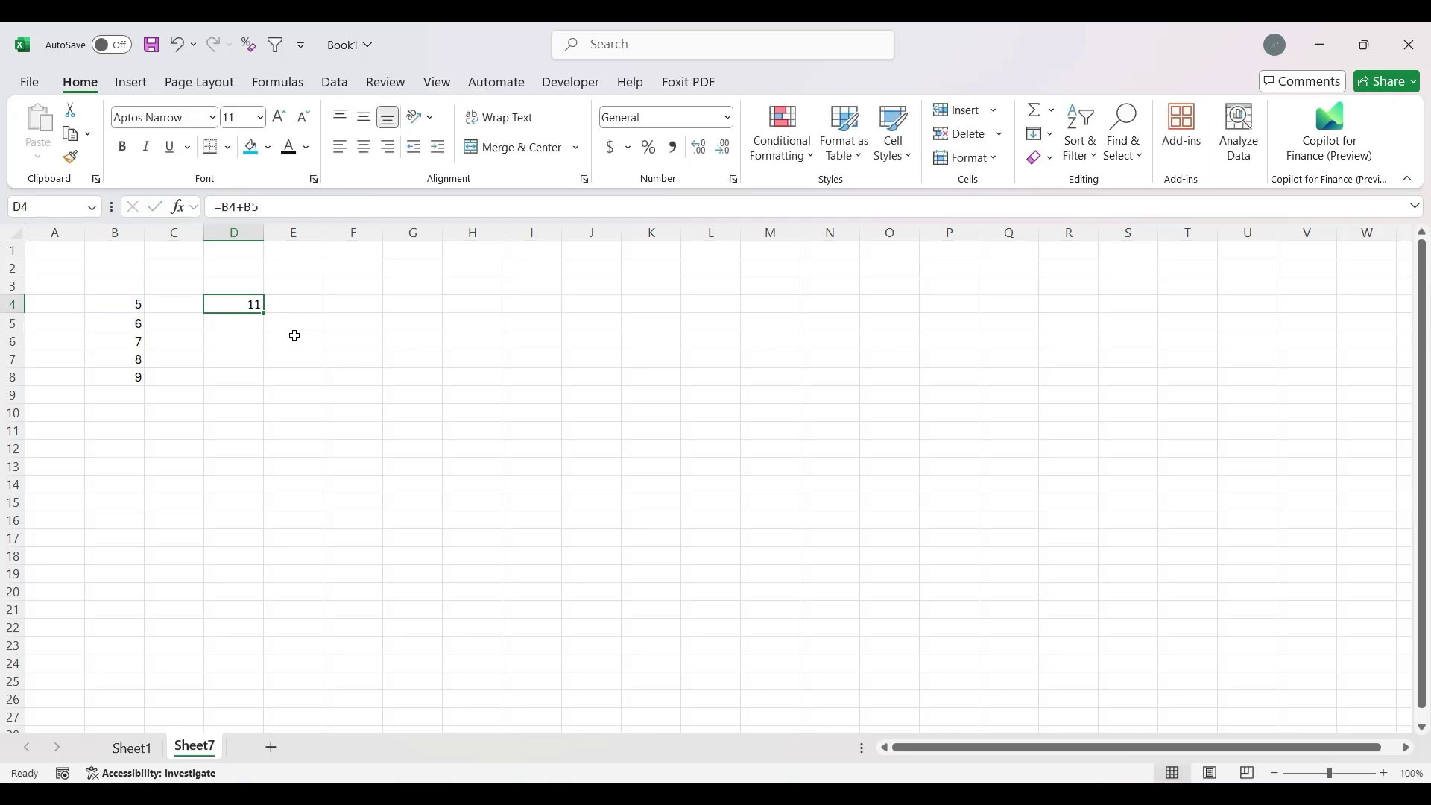
Widen column F to more than twice its width and enter the label Absolute Reference in cell F4
key("Right")
key("Right")
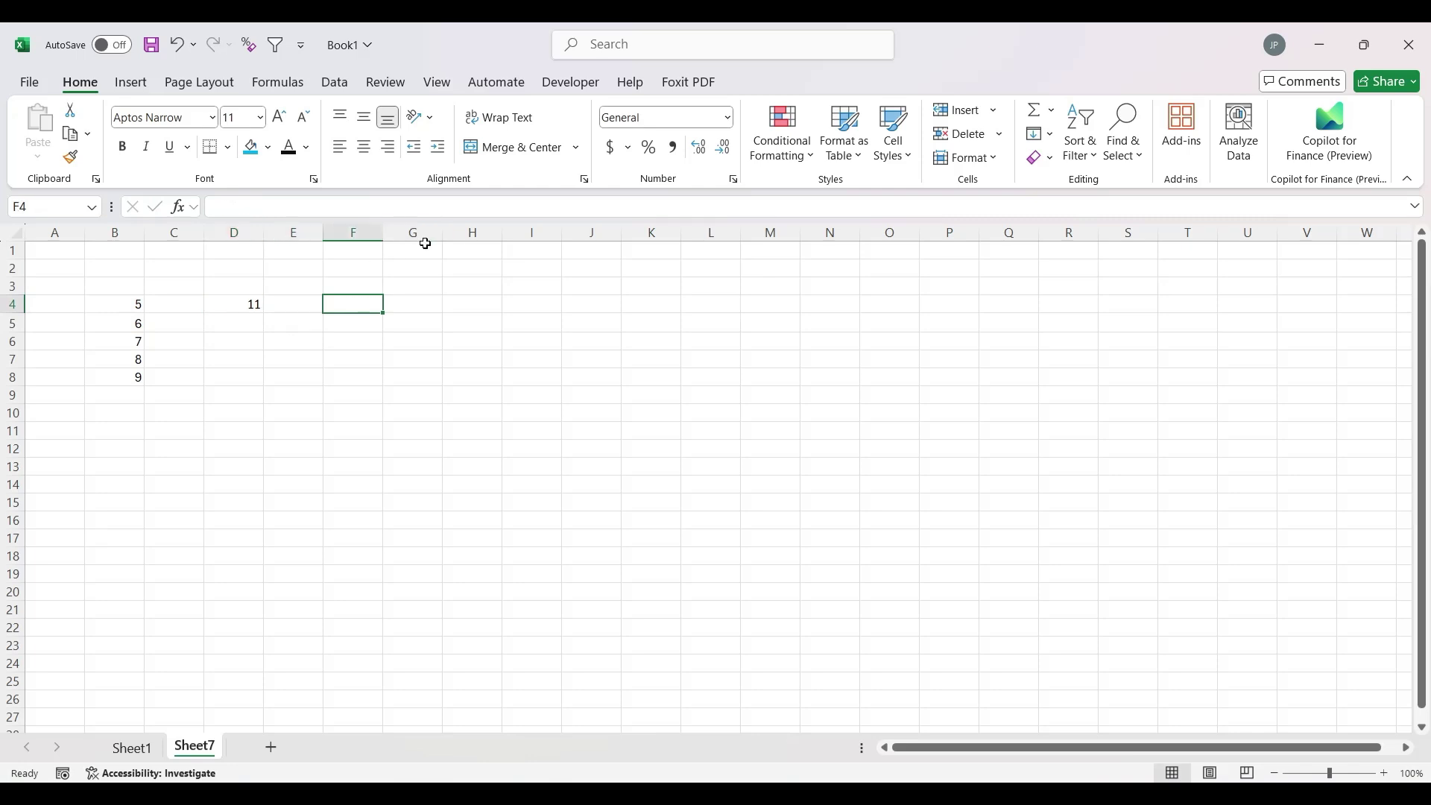
left_click_drag(383, 232, 485, 275)
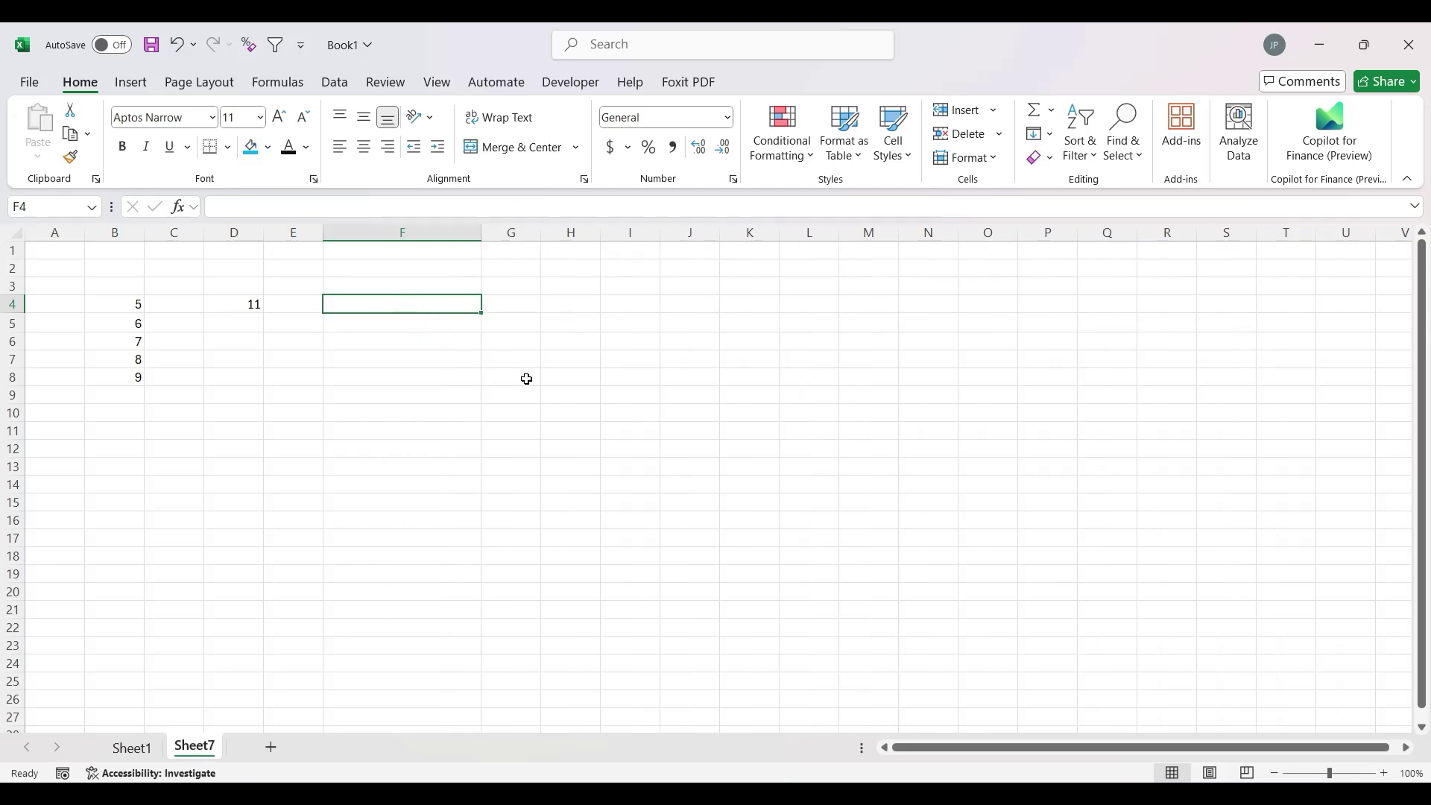
type("Abso")
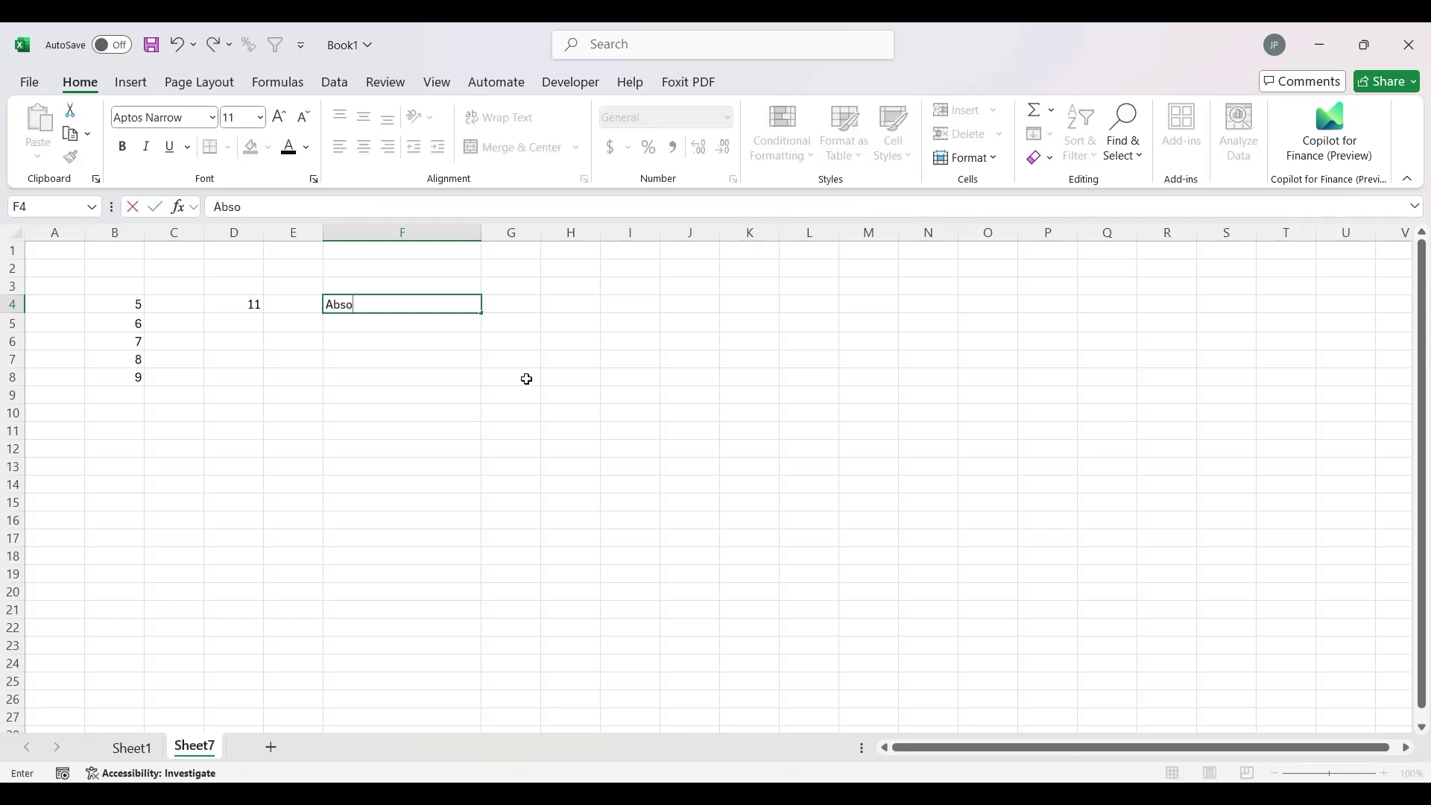
type("lute Reference")
key("Return")
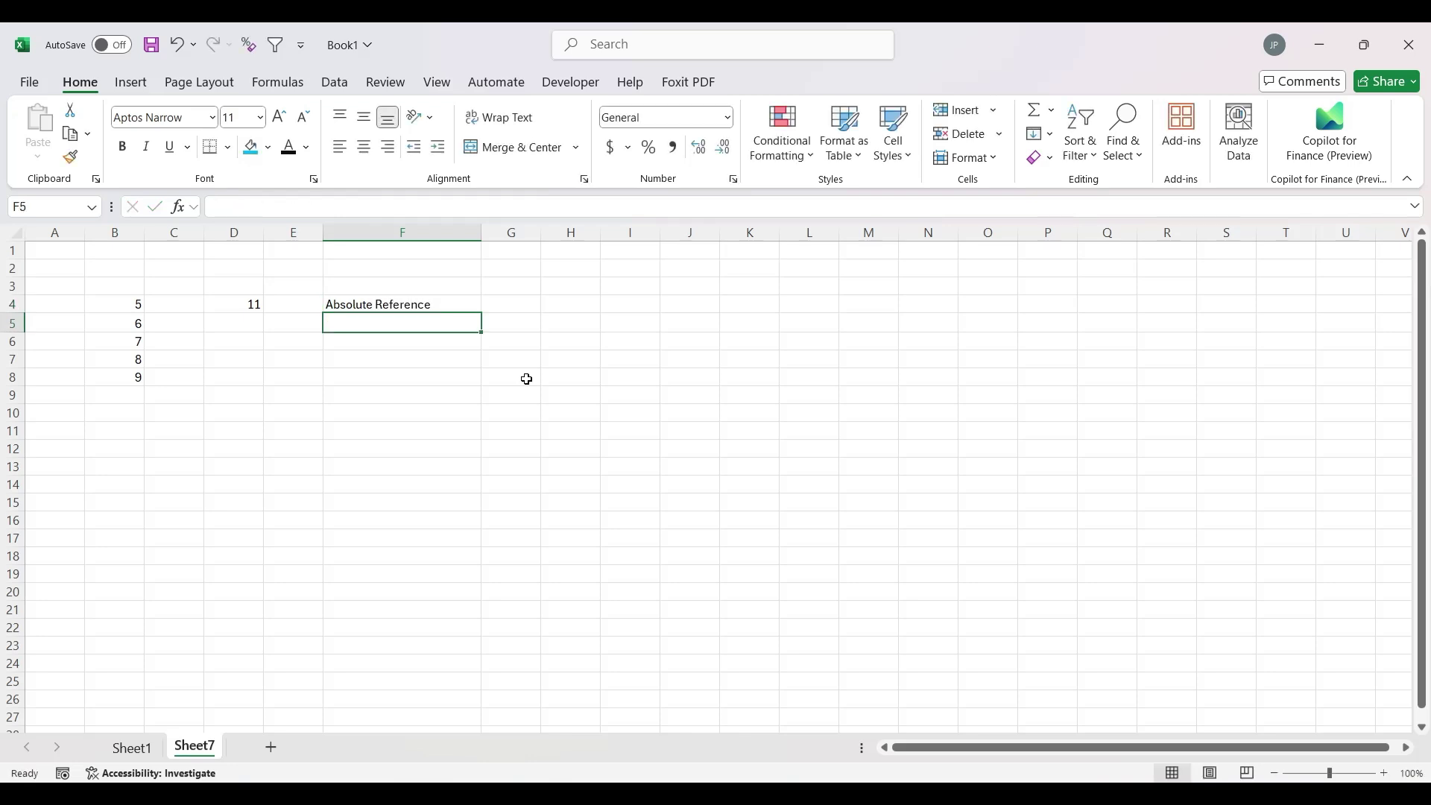
Enter the label Relative Reference in cell F5, below the Absolute Reference label
type("Relative")
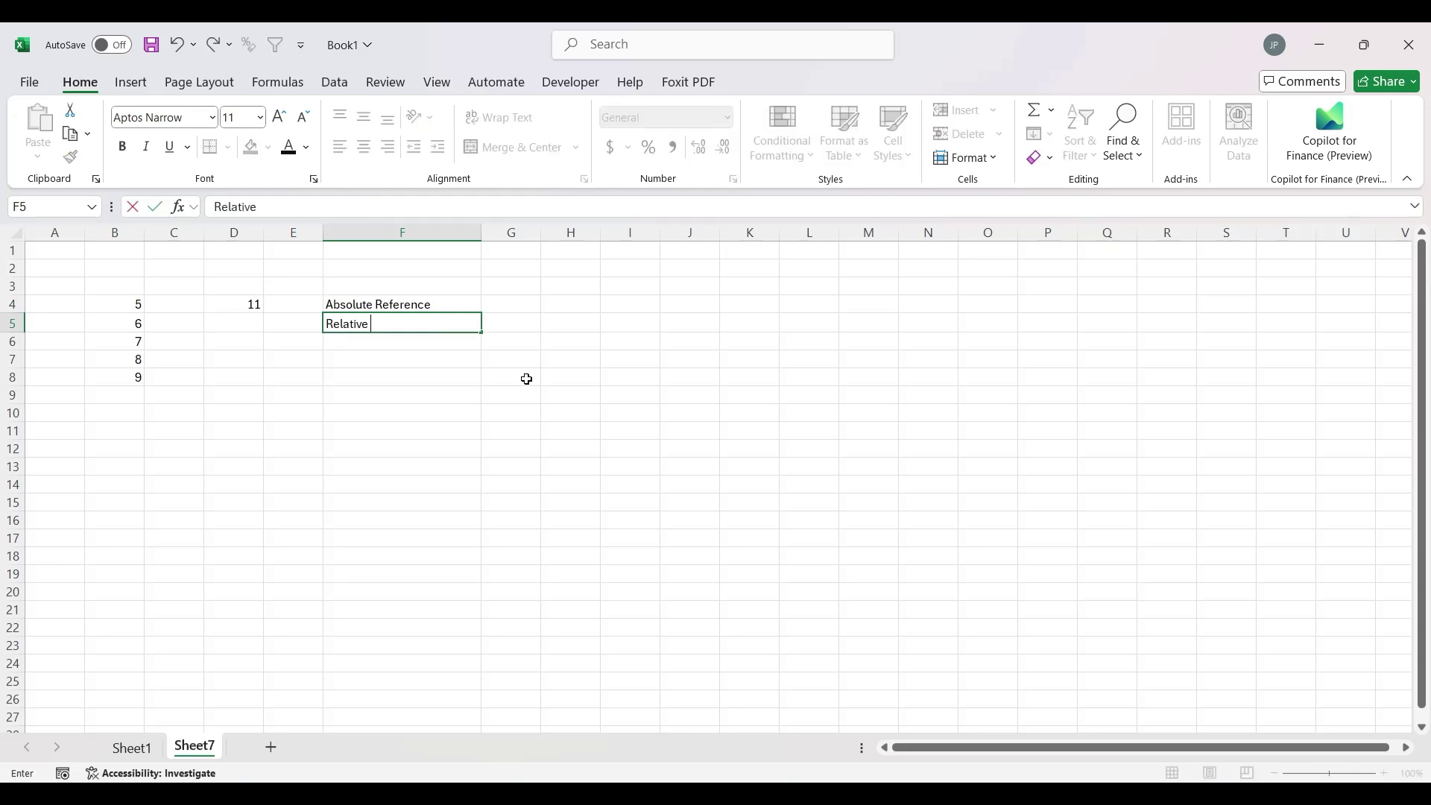
type(" Referne")
key("BackSpace")
type("nce")
key("Return")
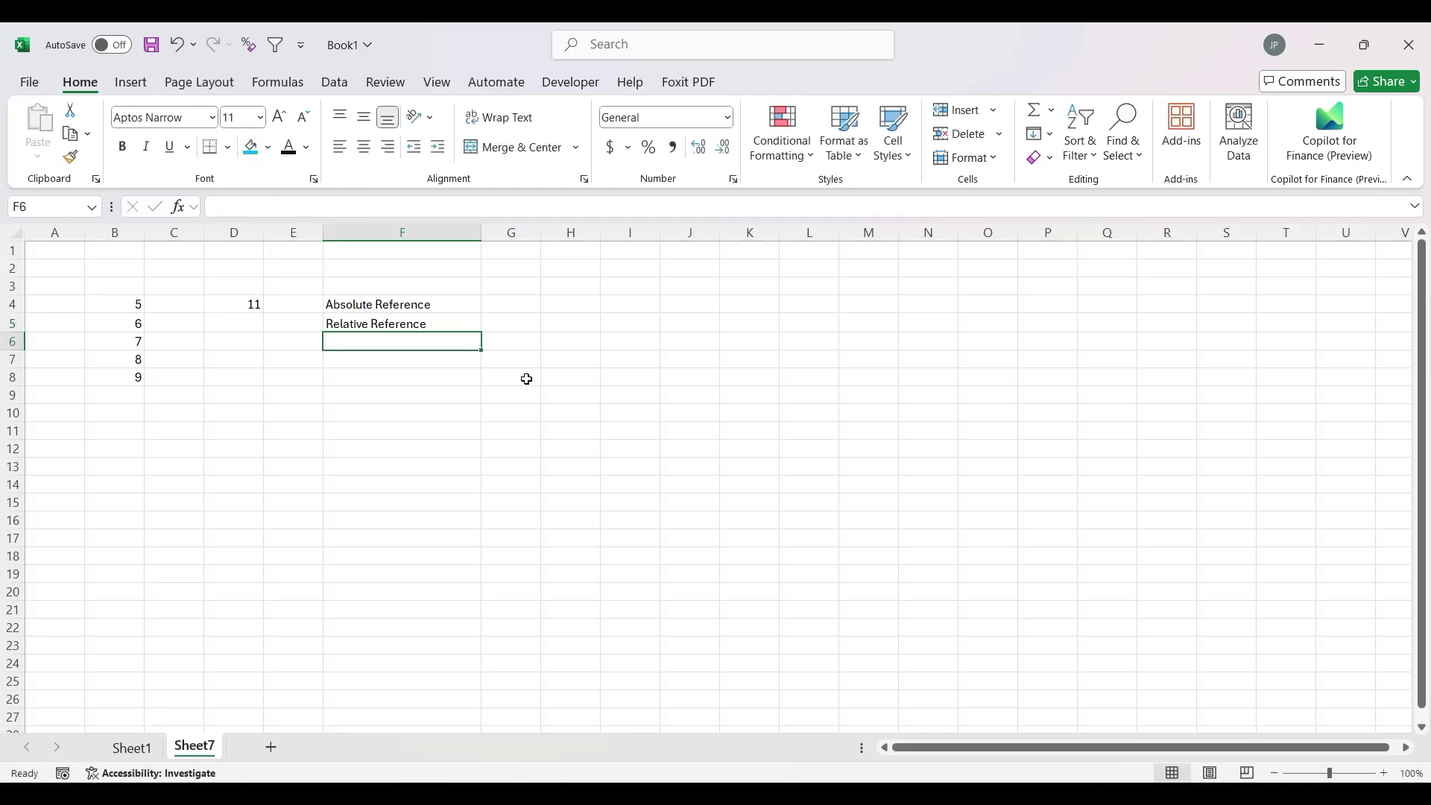
Return from the labels in column F to cell D4 and review the cells referenced by its formula
key("Up")
key("Up")
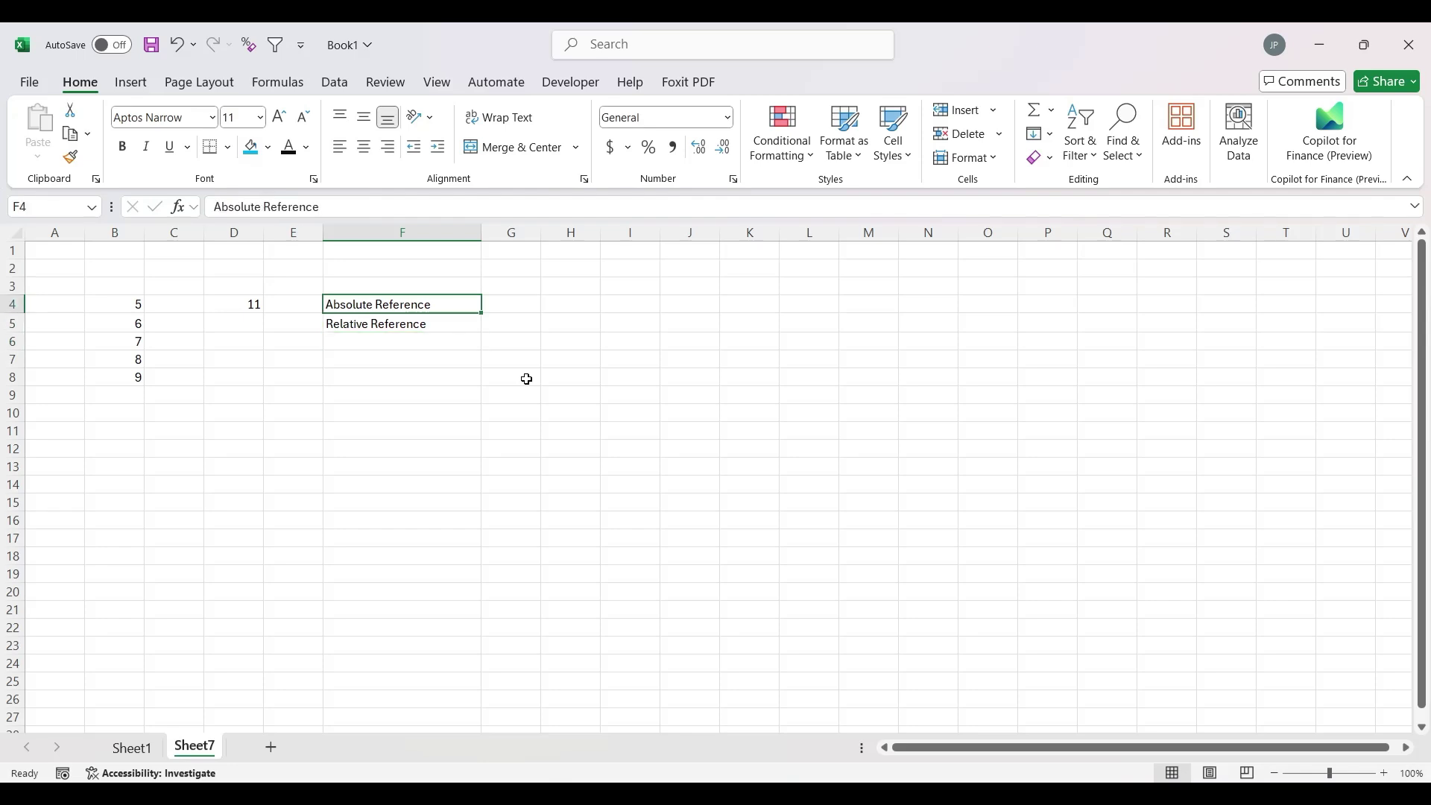
key("Down")
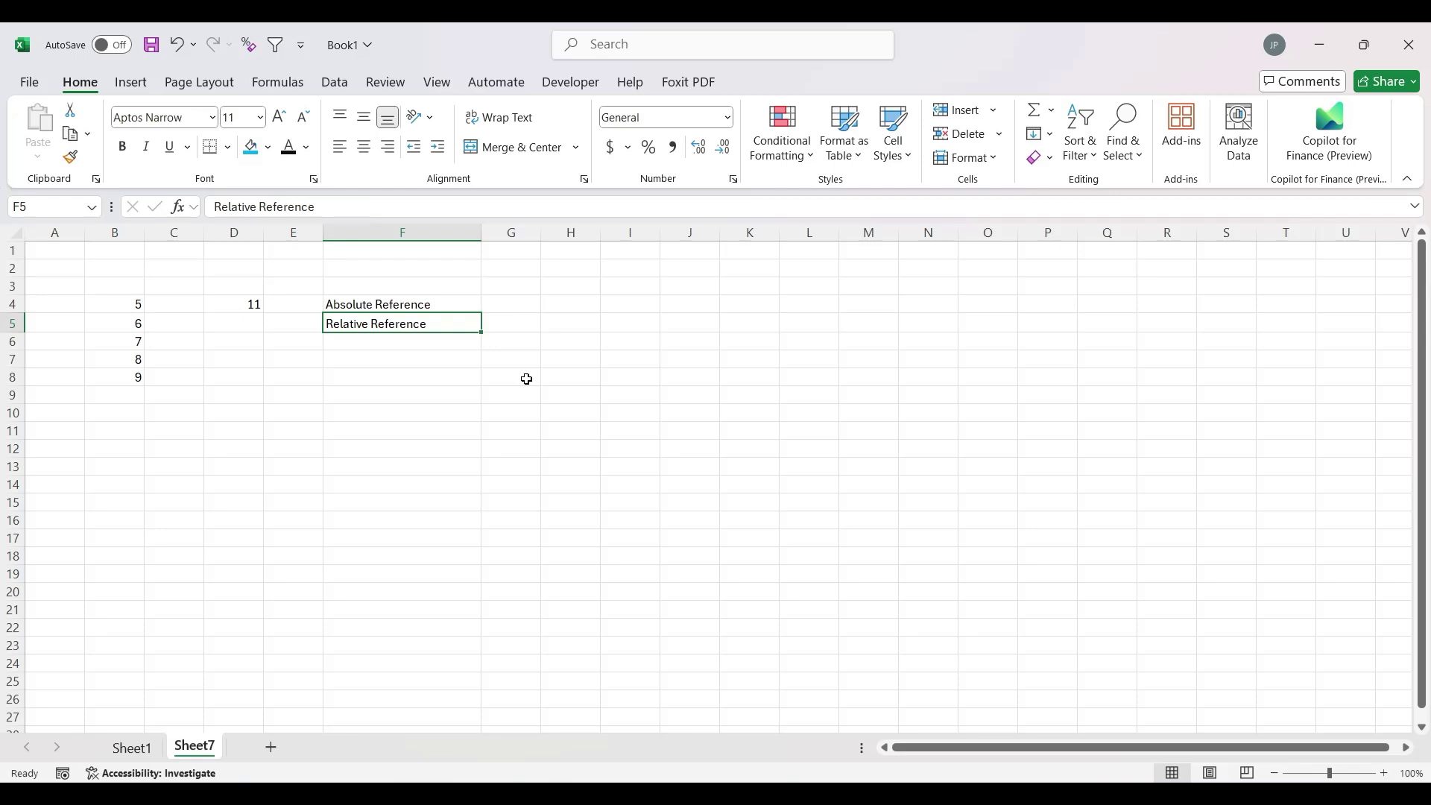
key("Left")
key("Left")
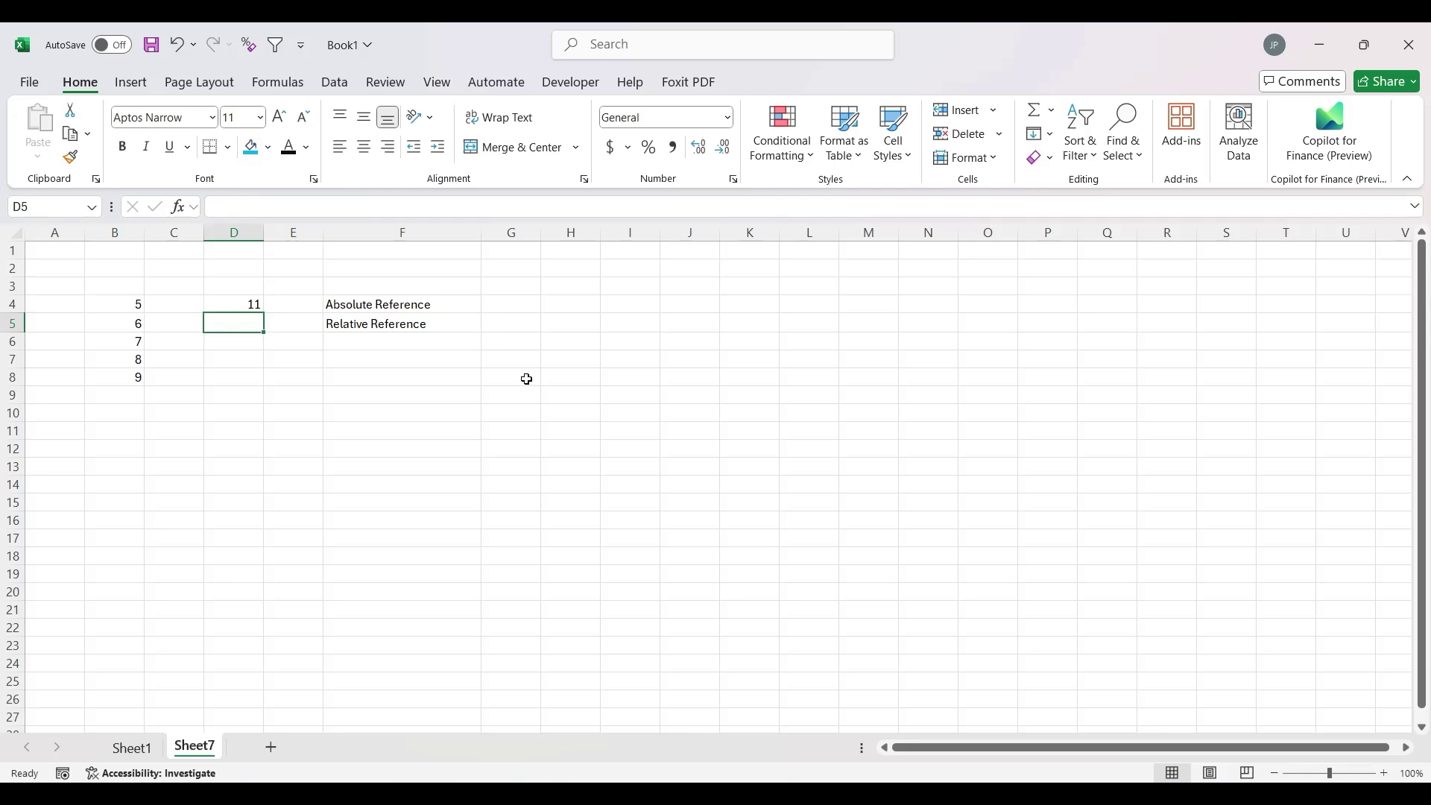
key("Up")
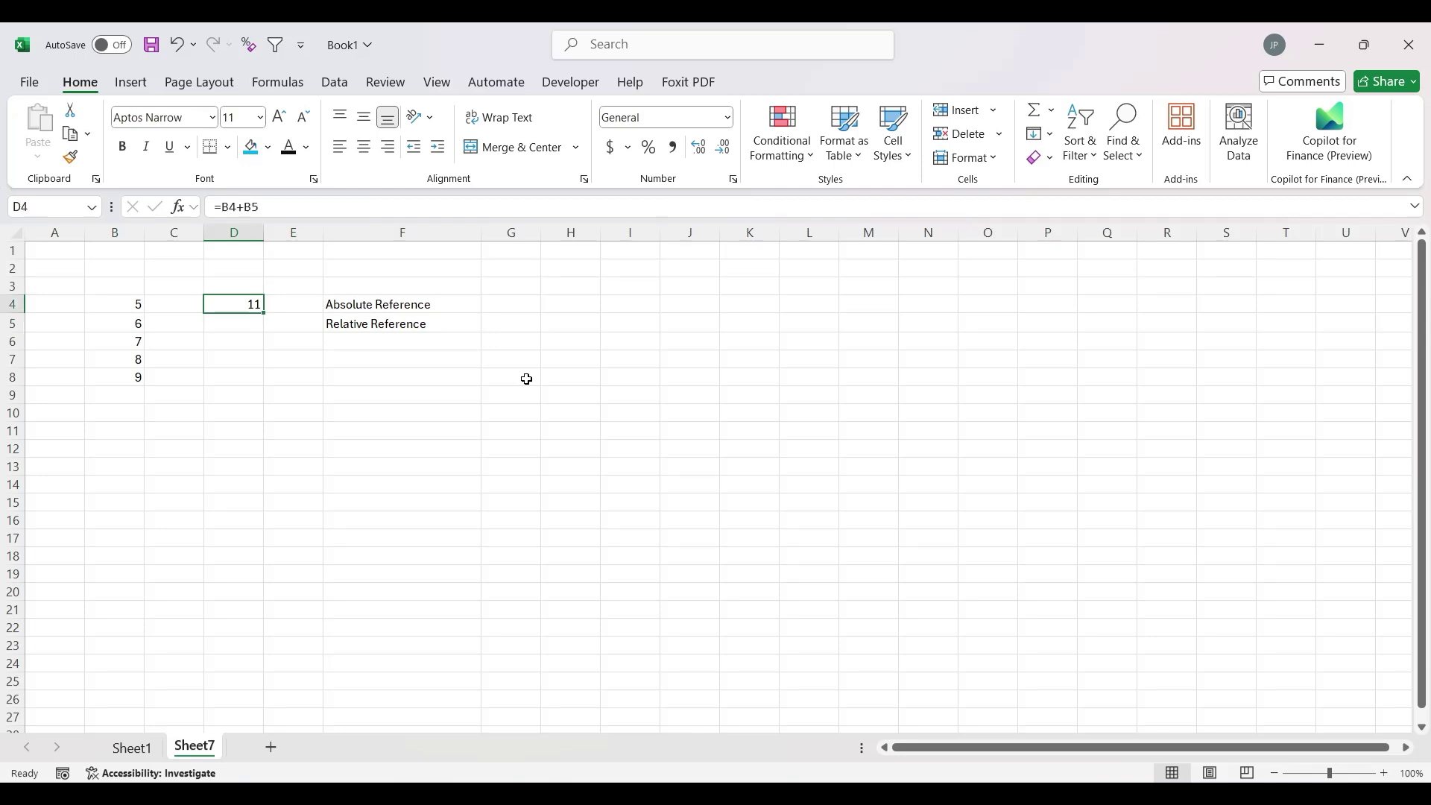
key("F2")
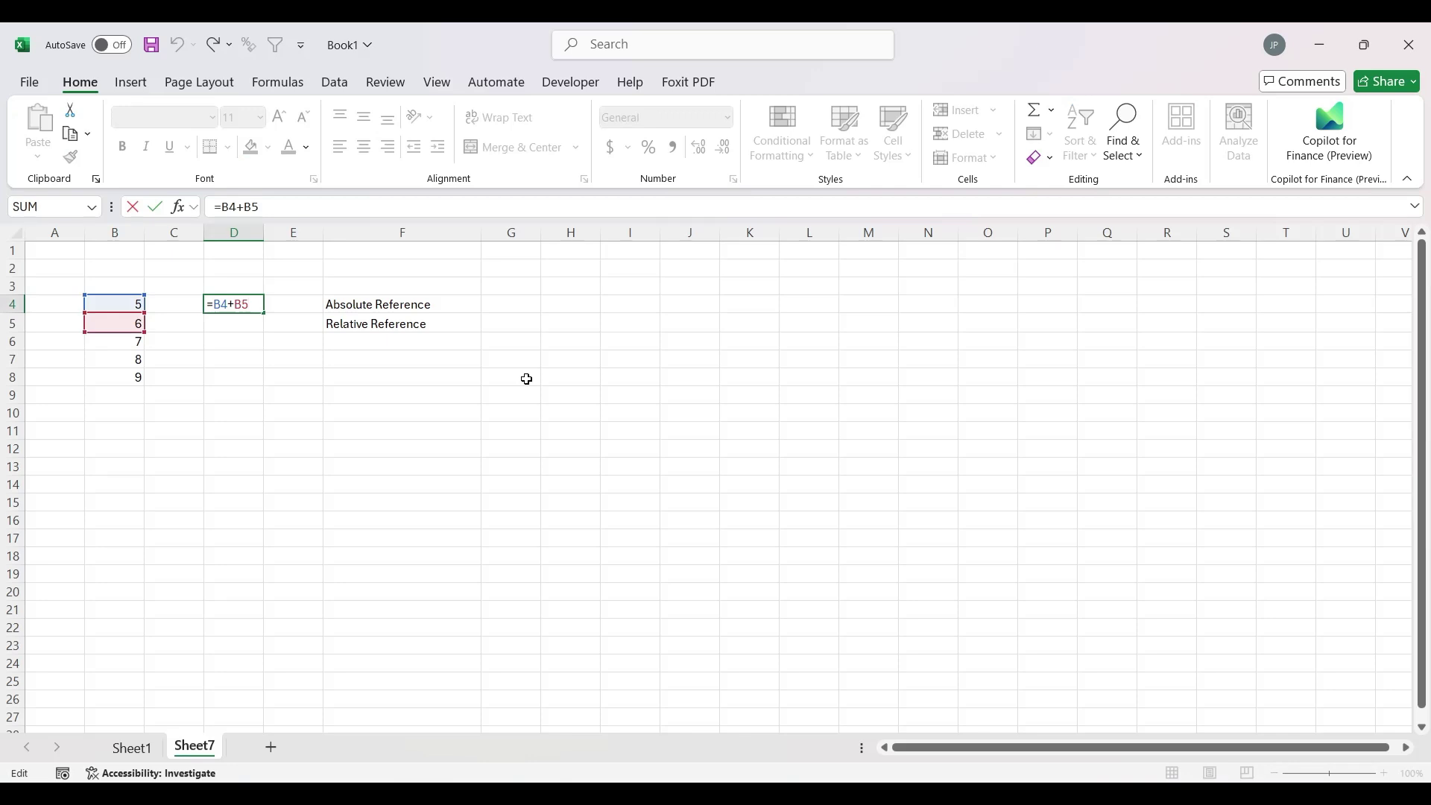
key("Return")
key("Up")
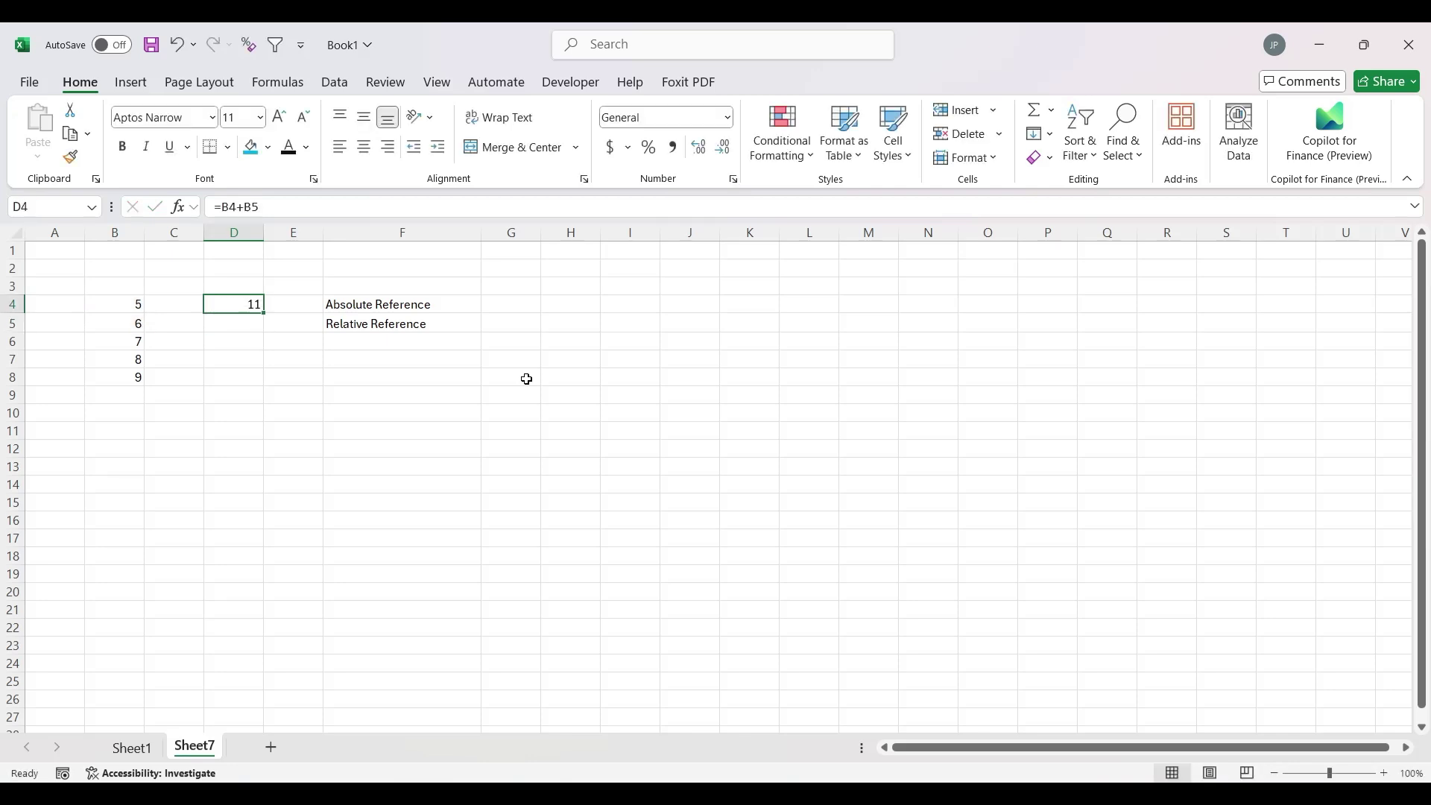
Copy the formula from cell D4 into cell D5
key("ctrl+c")
key("Down")
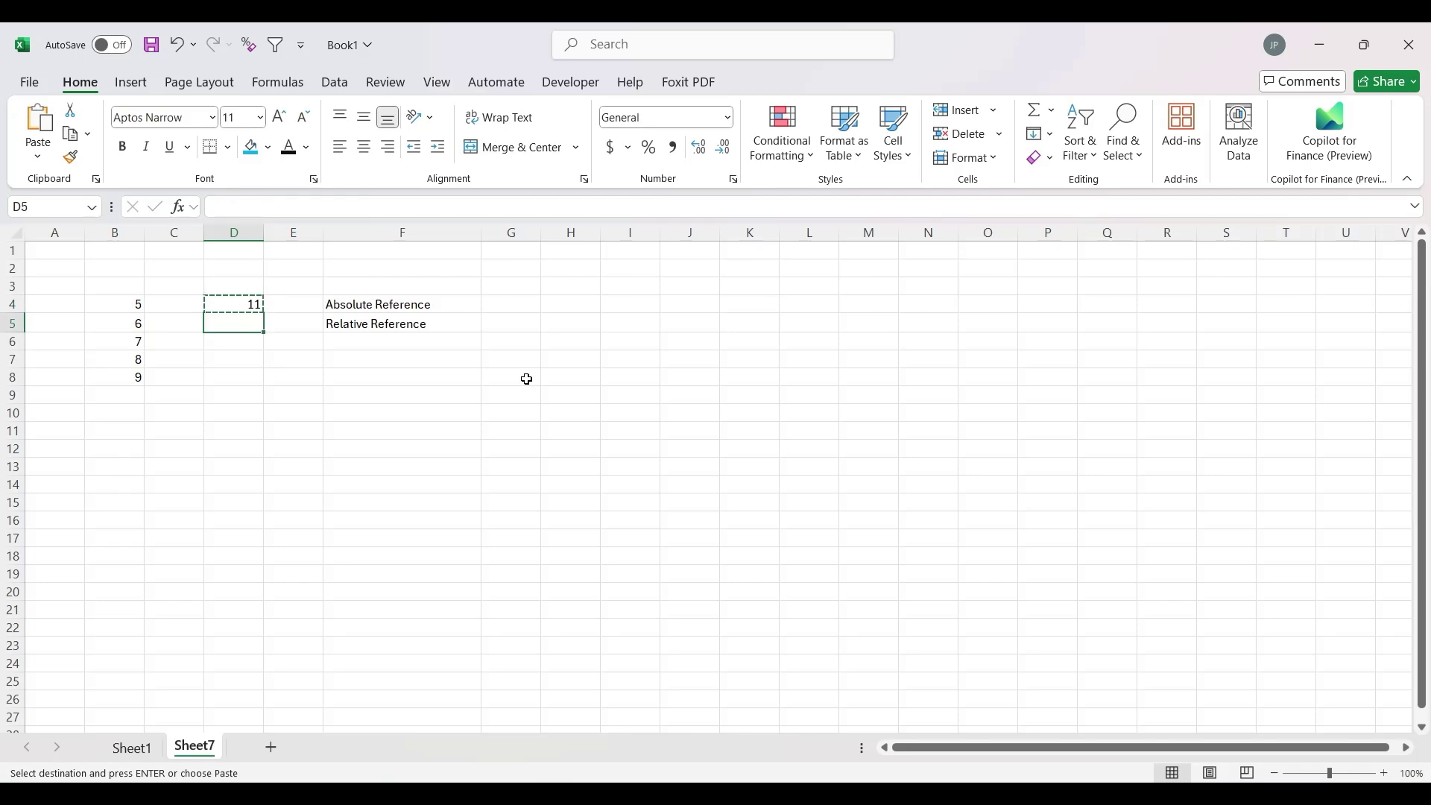
key("ctrl+v")
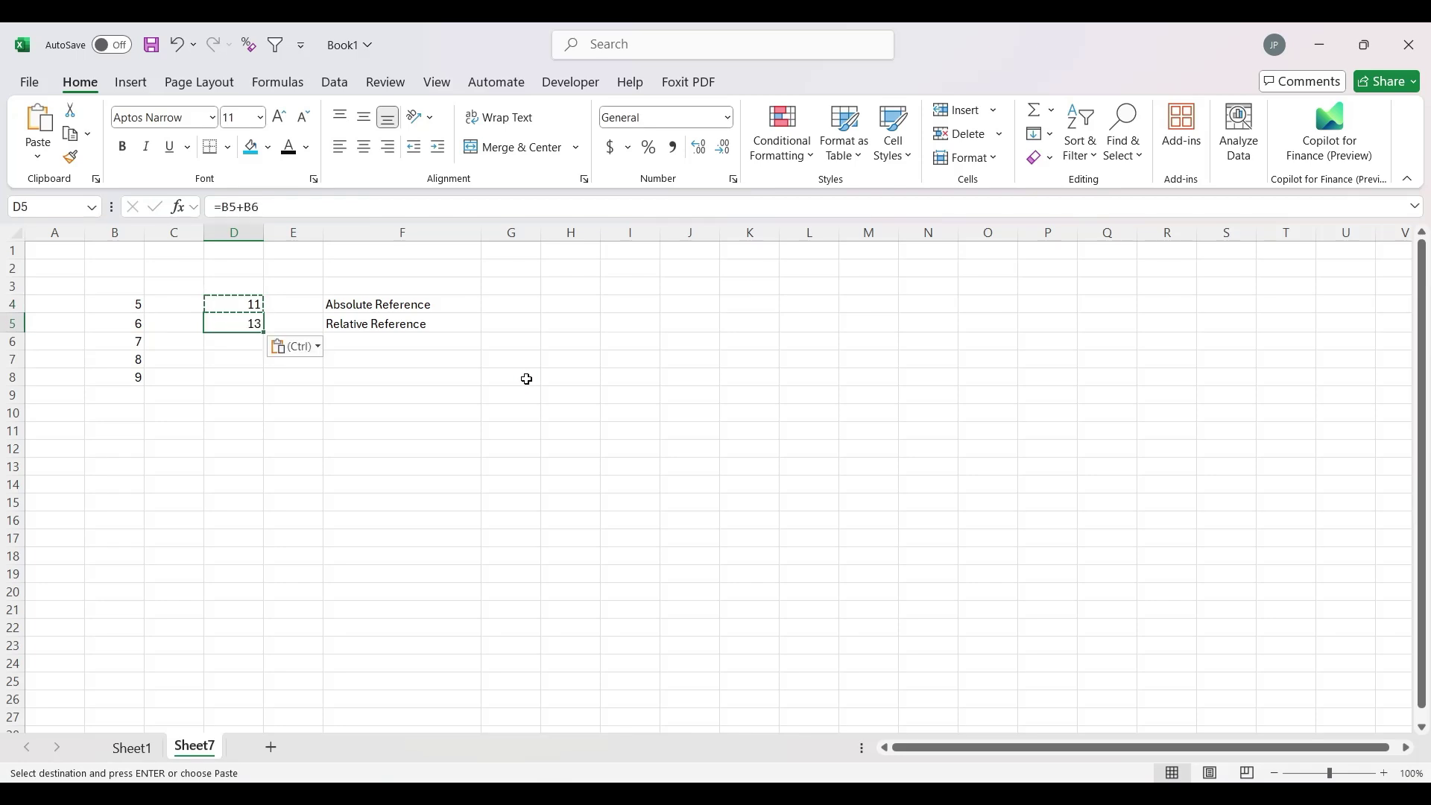
Examine the highlighted references of the copied formula in D5 and compare them with the original formula in D4
key("F2")
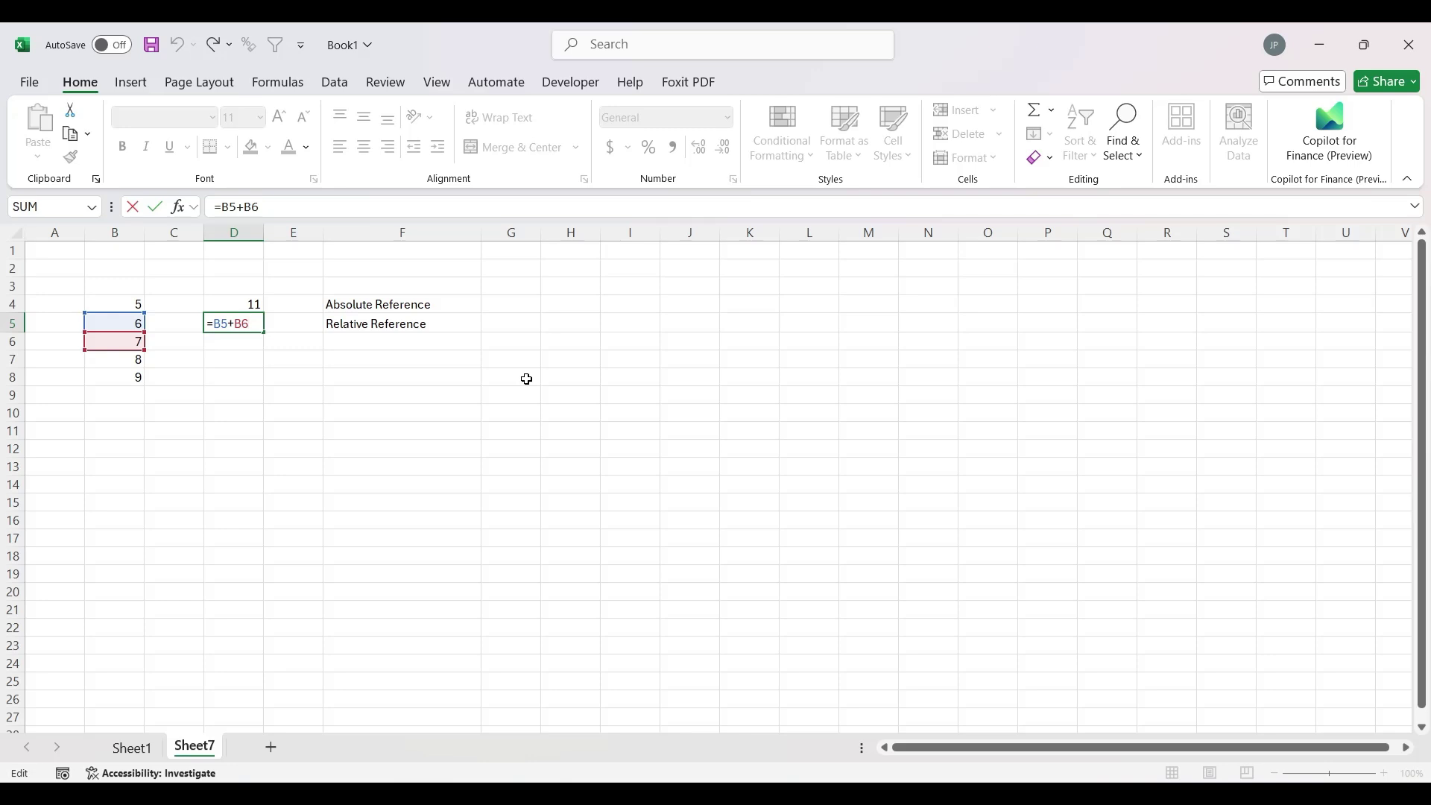
key("Return")
key("Up")
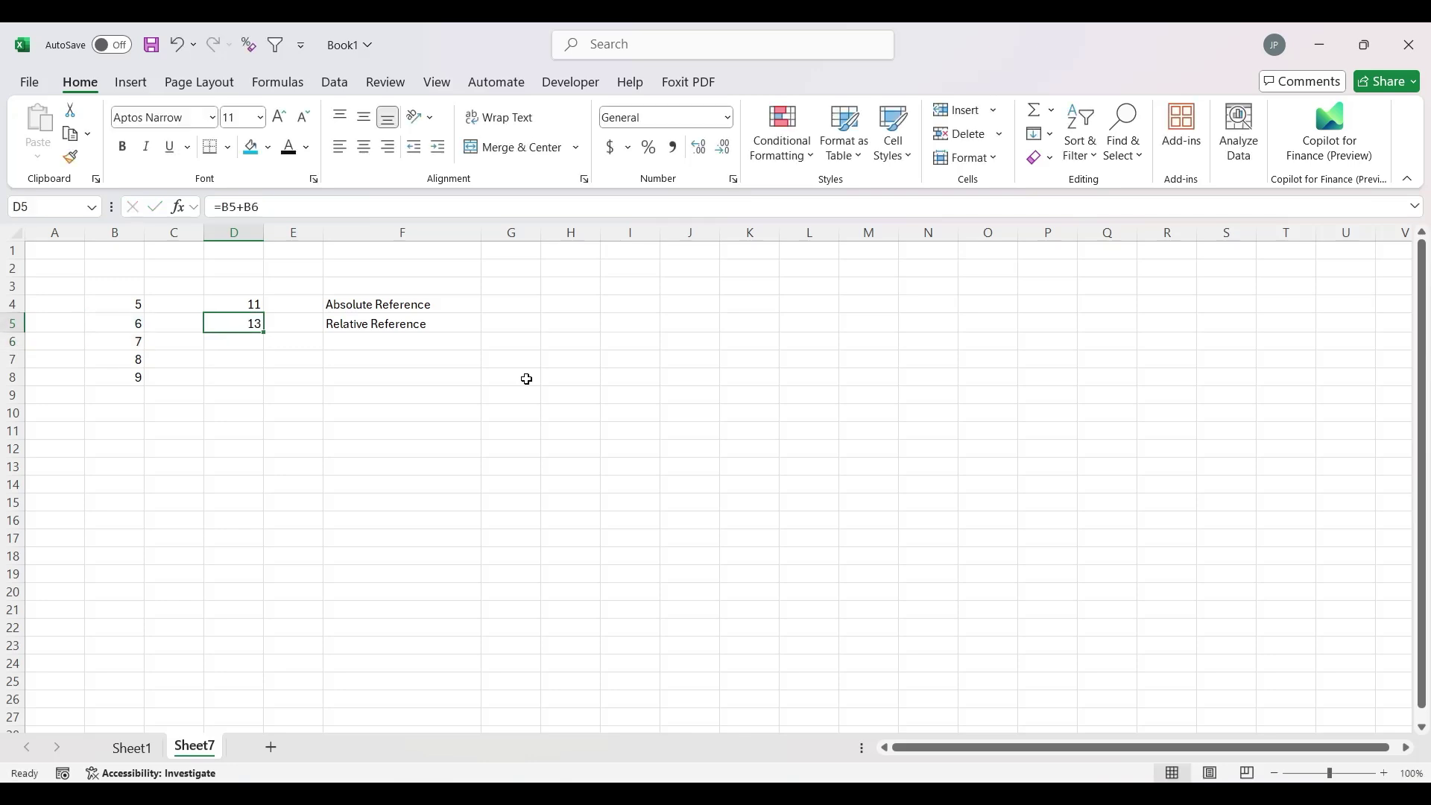
key("F2")
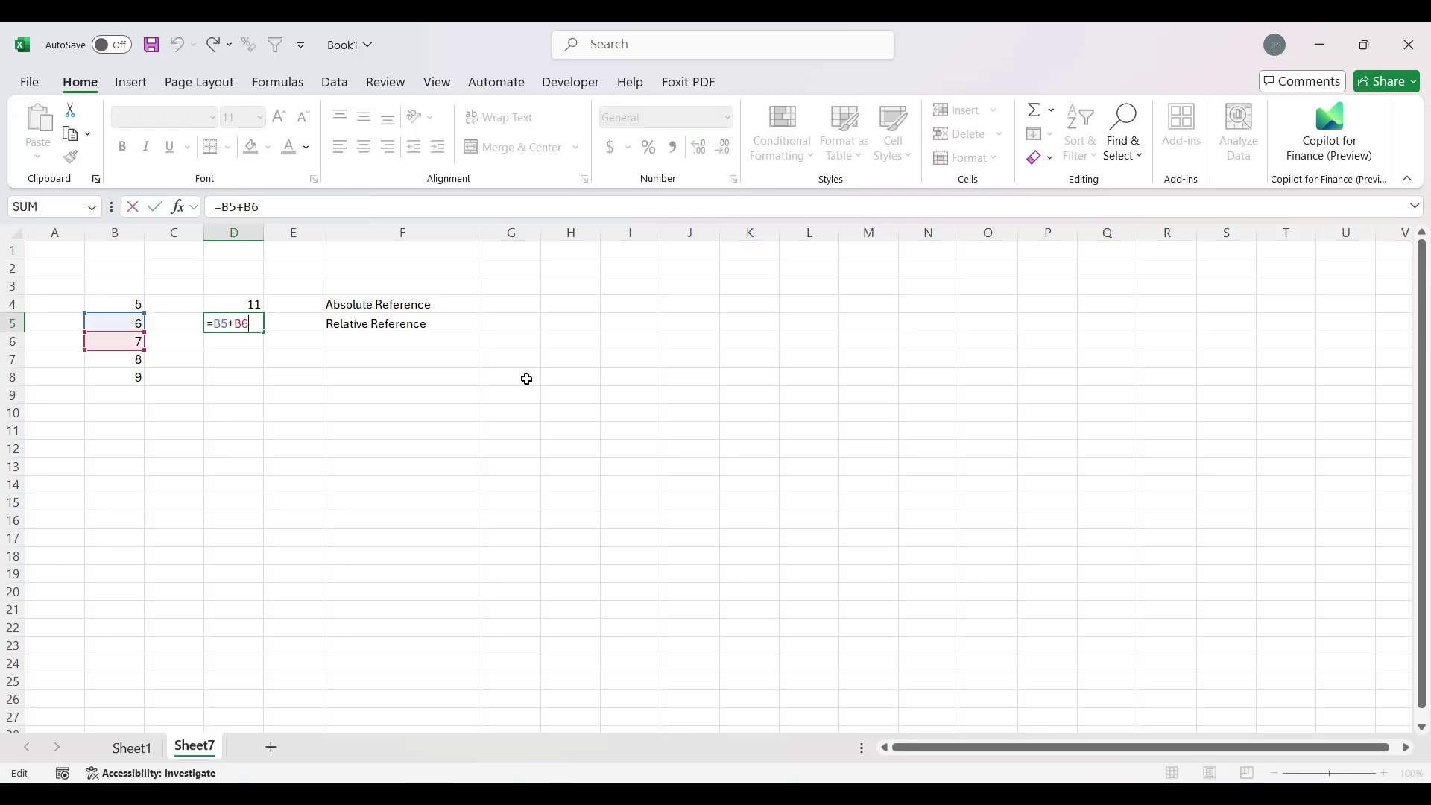
key("Return")
key("Up")
key("Up")
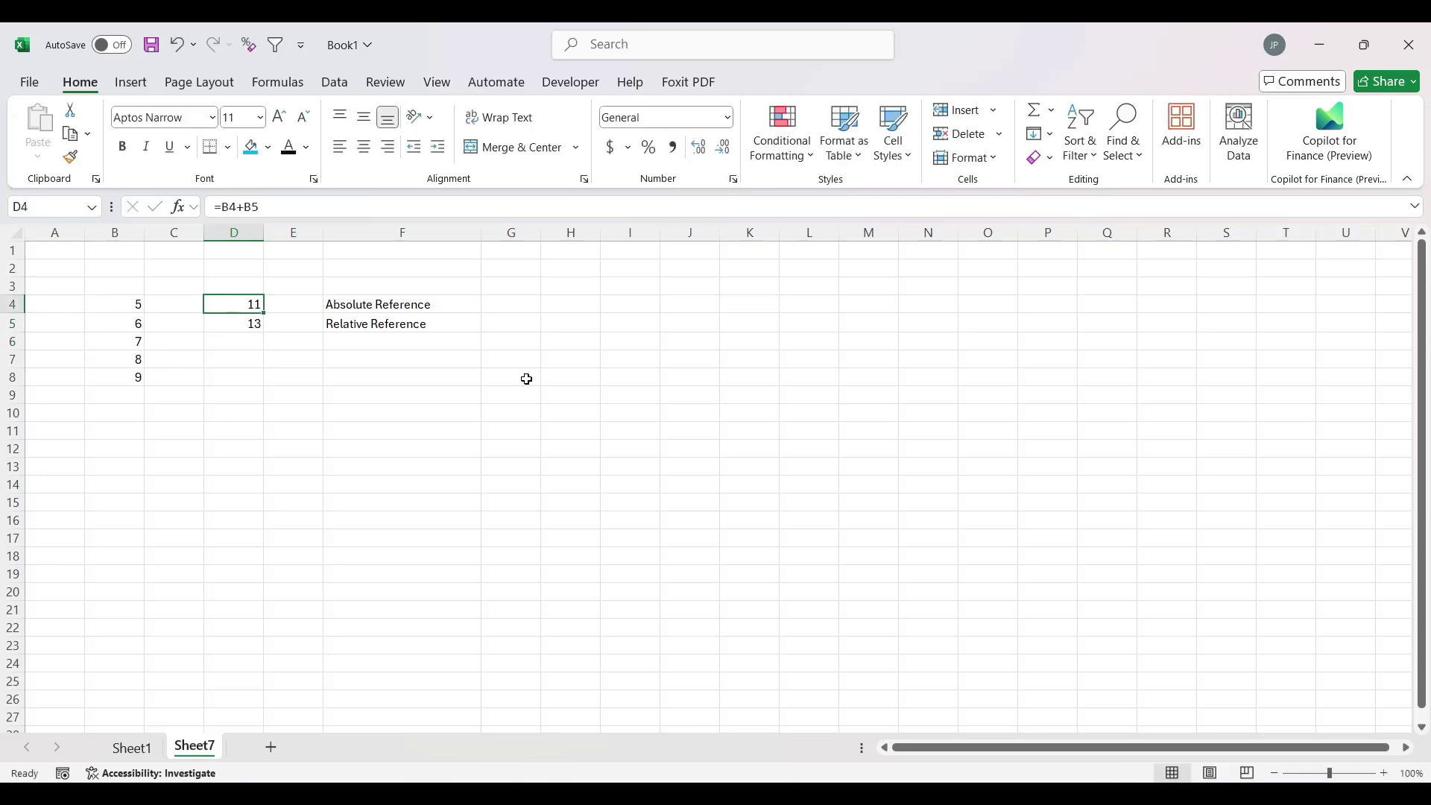
key("F2")
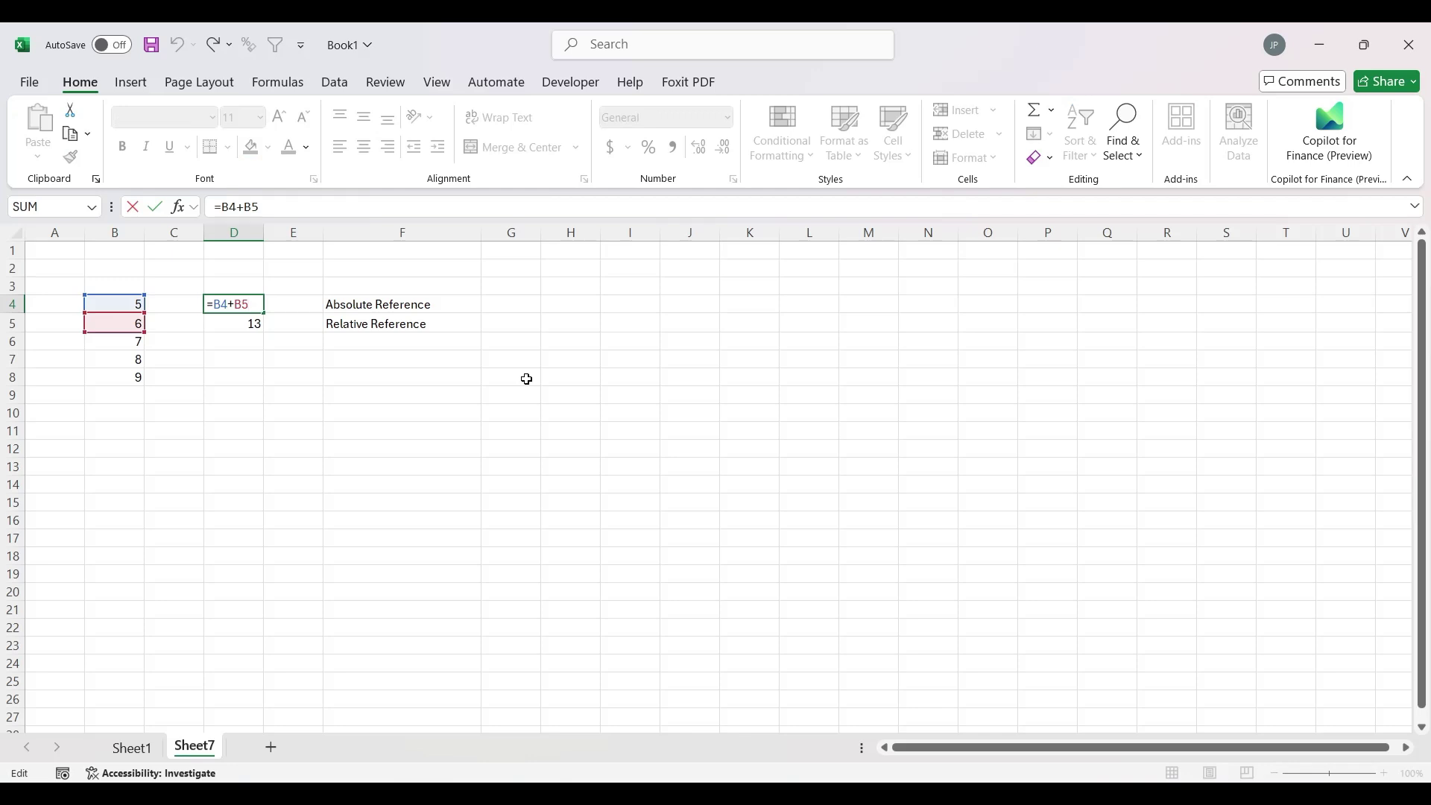
key("Return")
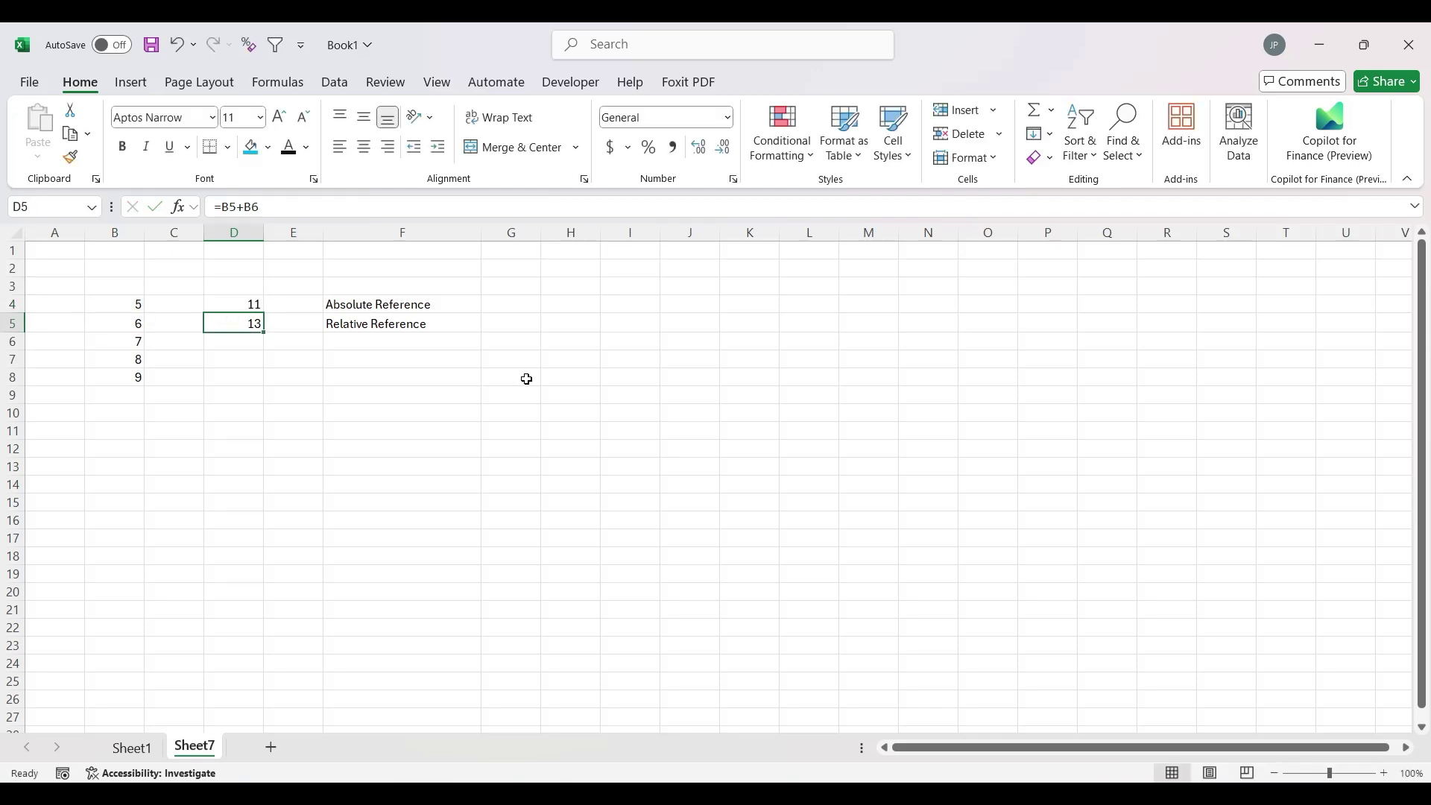
Reopen D5's formula to re-examine how its references relate to the source cells in column B
key("F2")
key("Return")
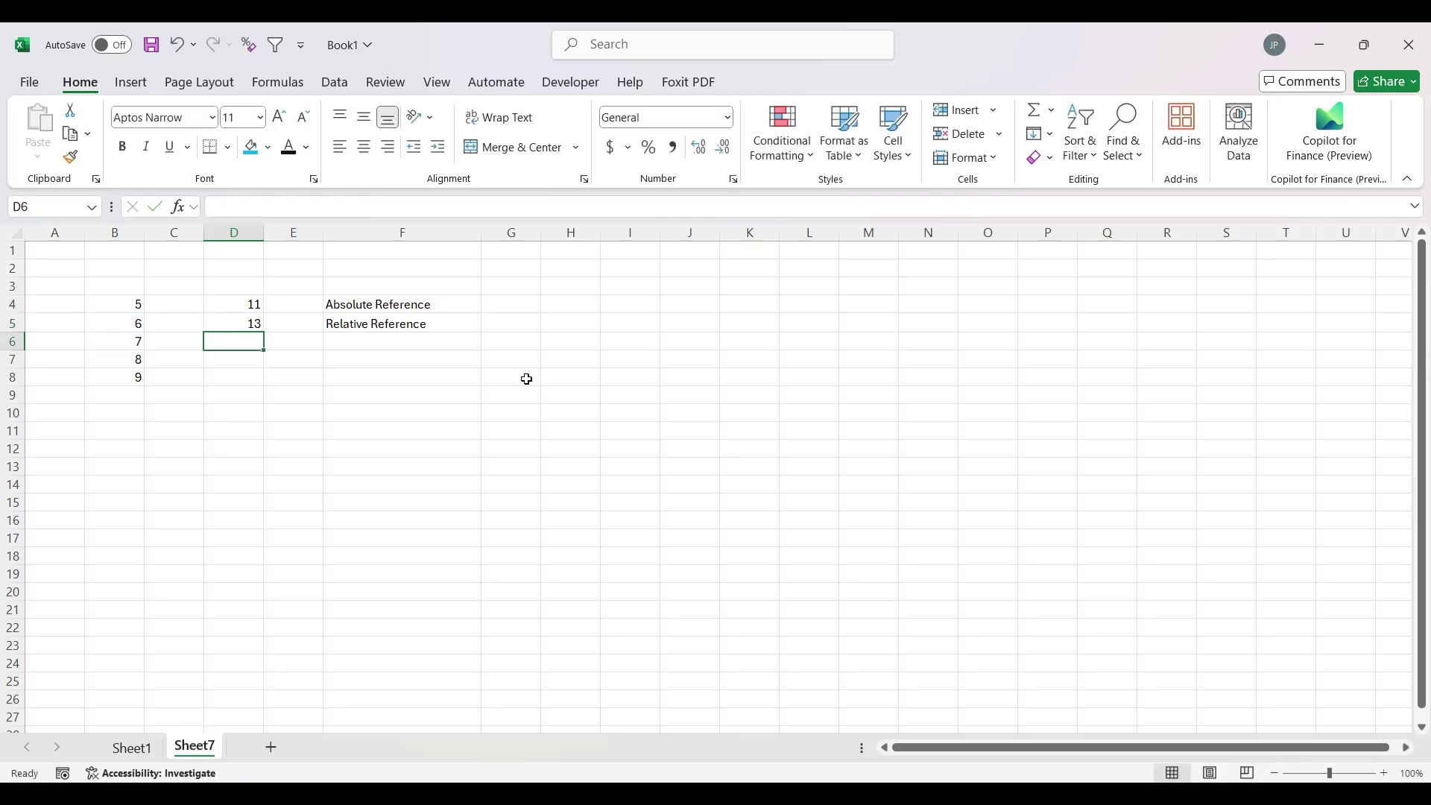
key("Up")
key("F2")
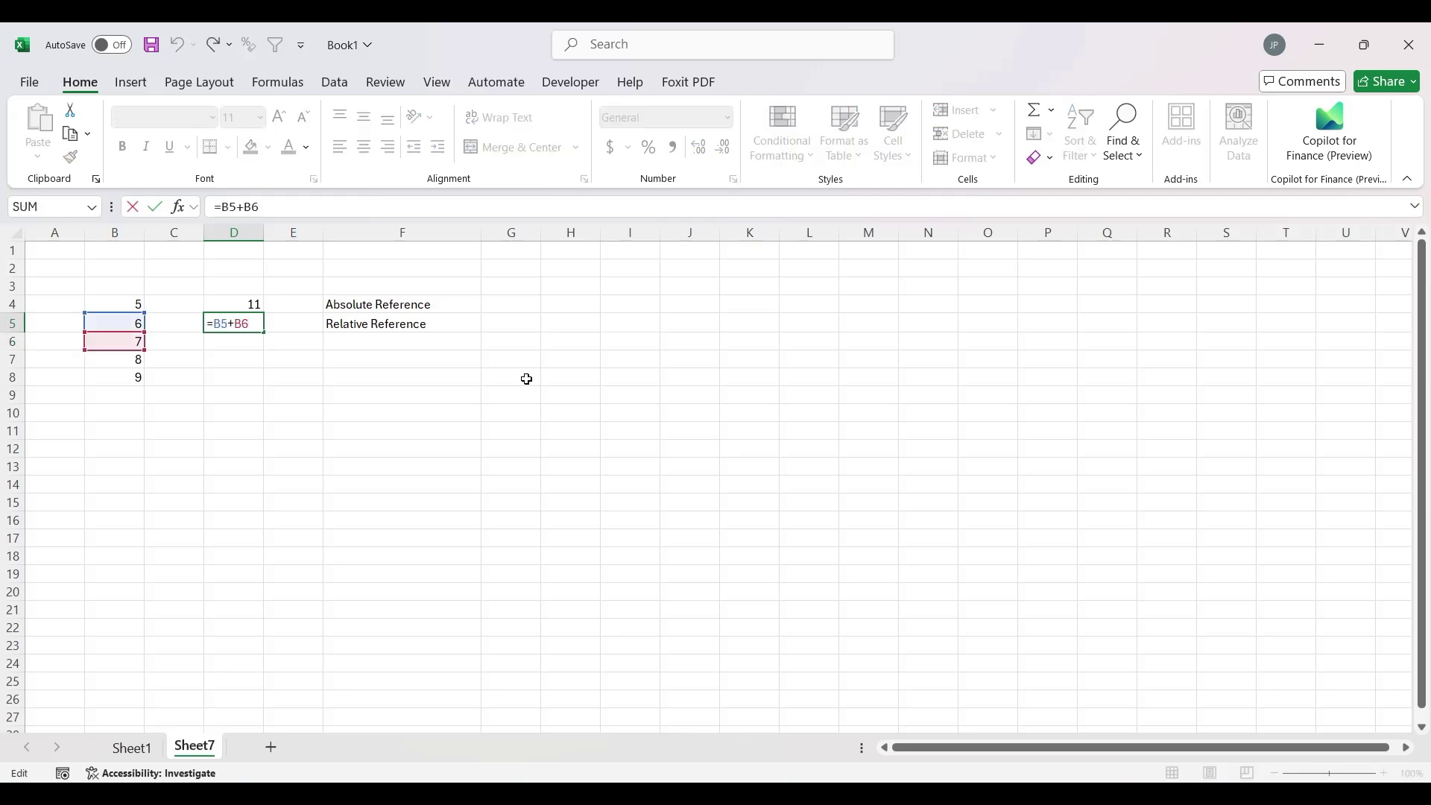
key("Return")
key("Up")
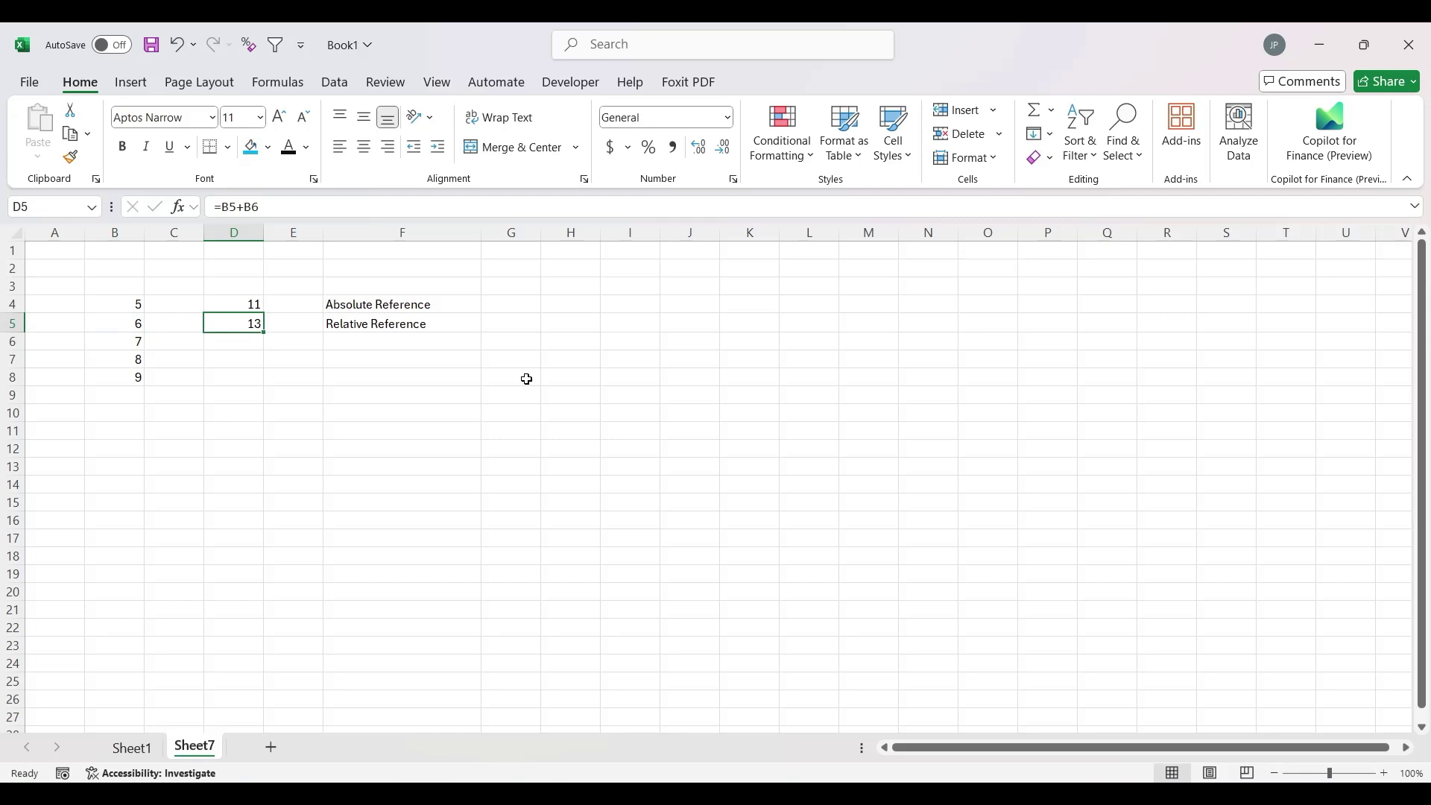
key("F2")
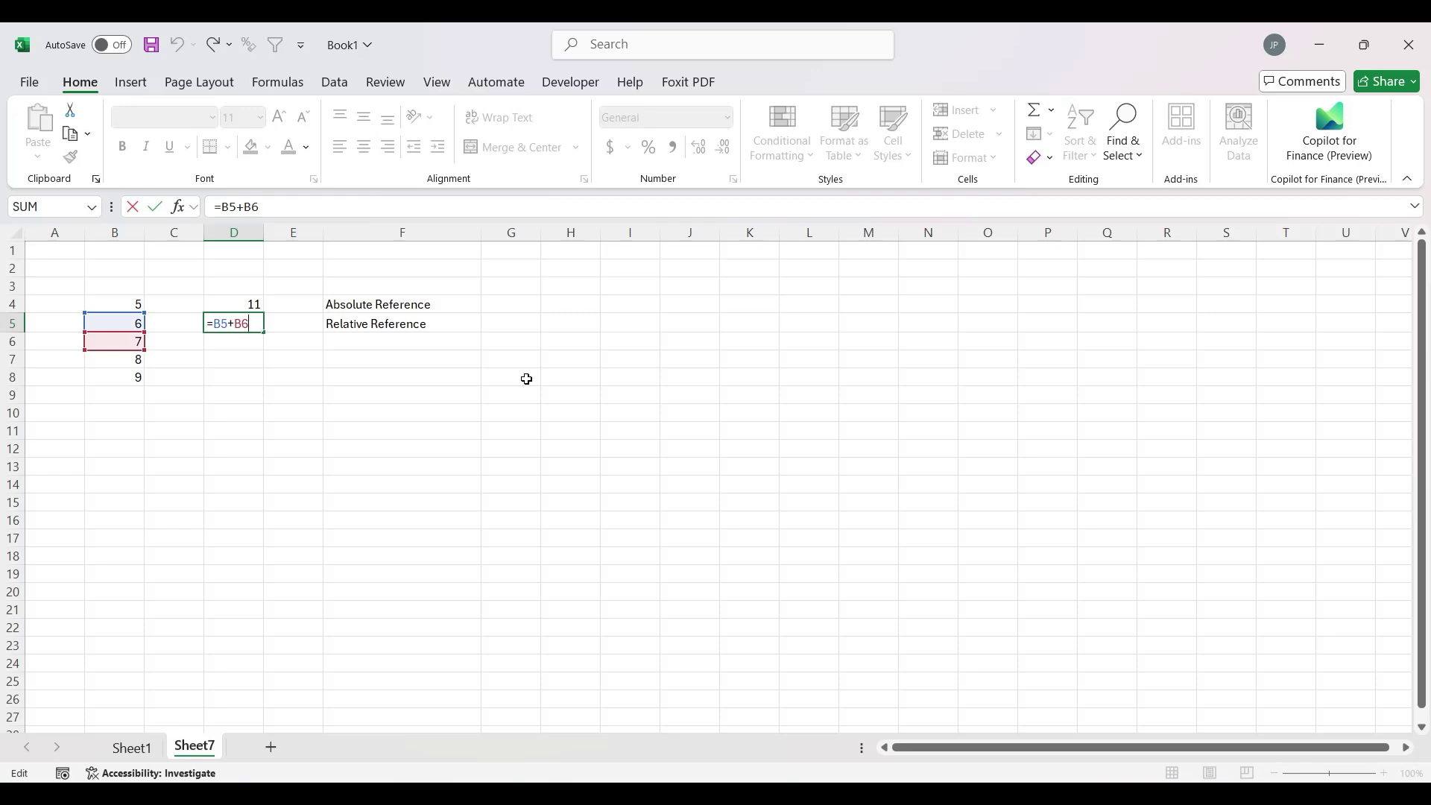
key("Return")
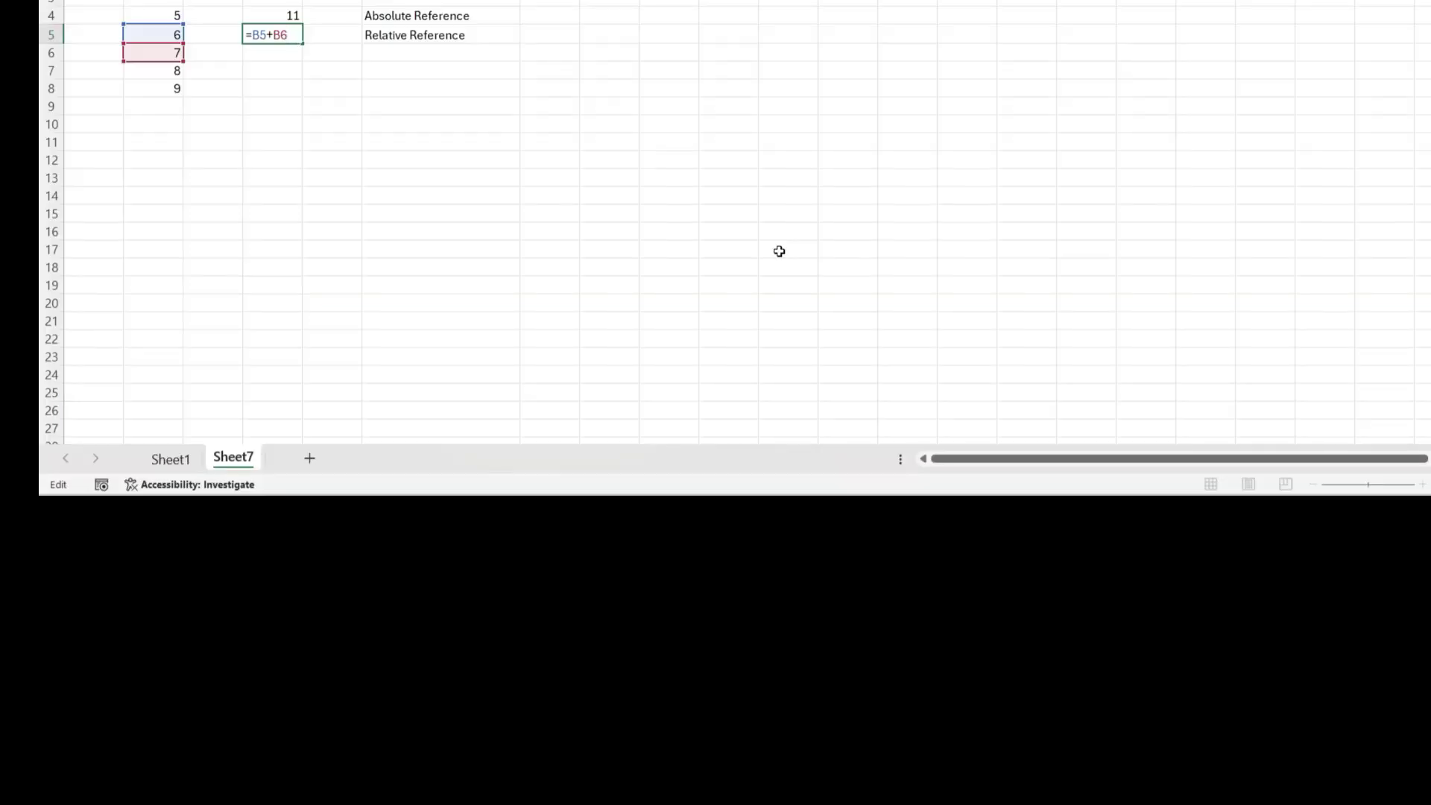
Fill the formula from D5 down into cell D6 and review the references it uses
key("Return")
key("ctrl+d")
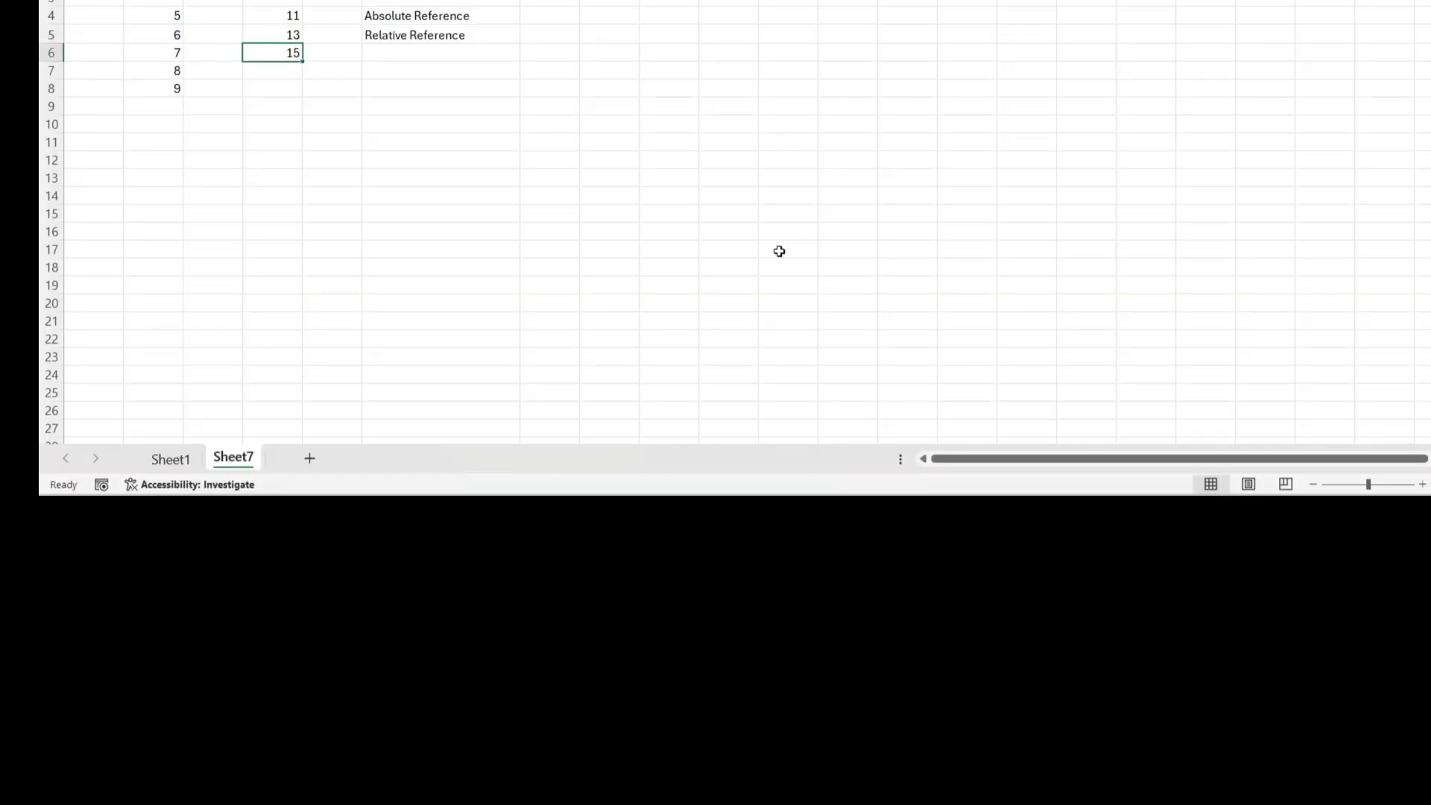
key("F2")
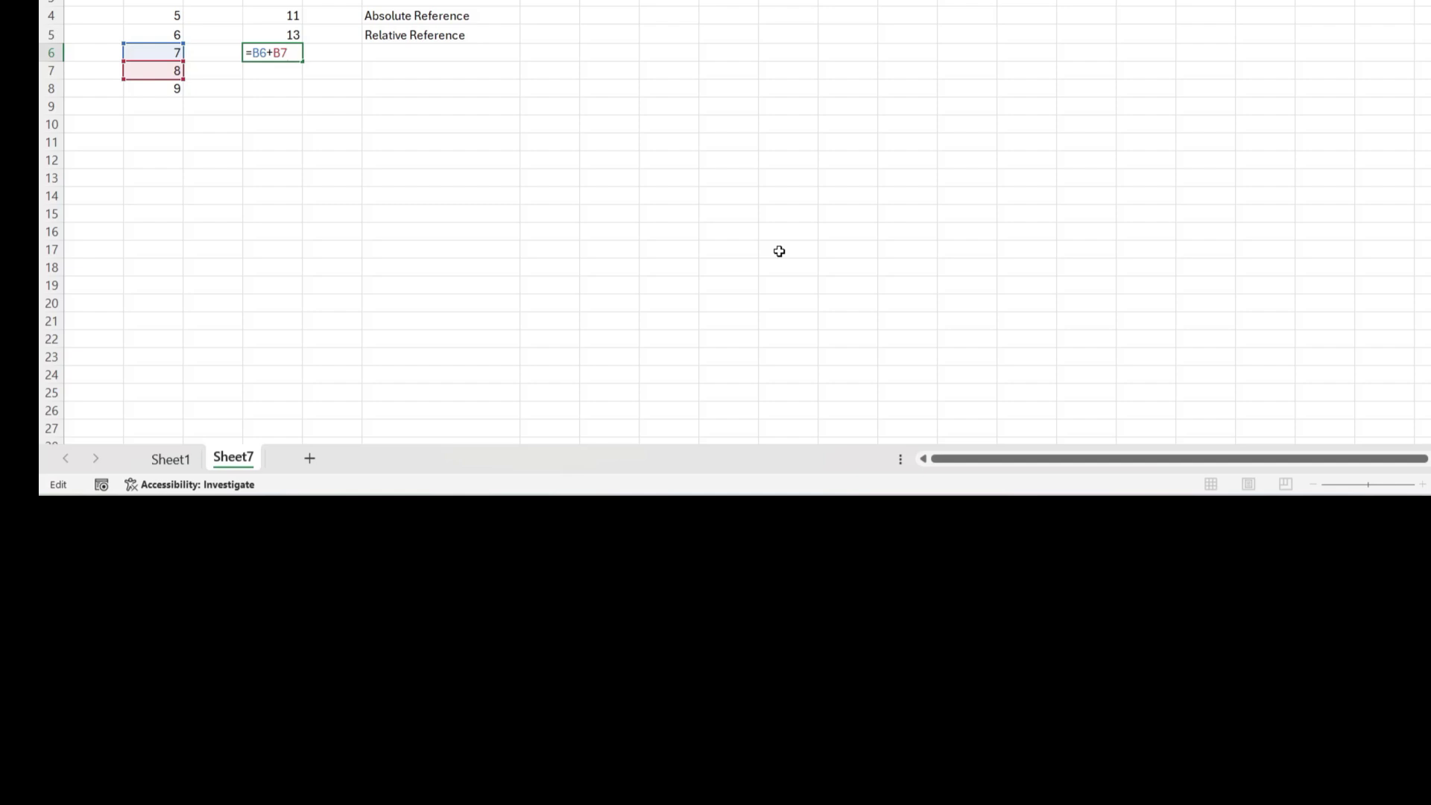
key("Return")
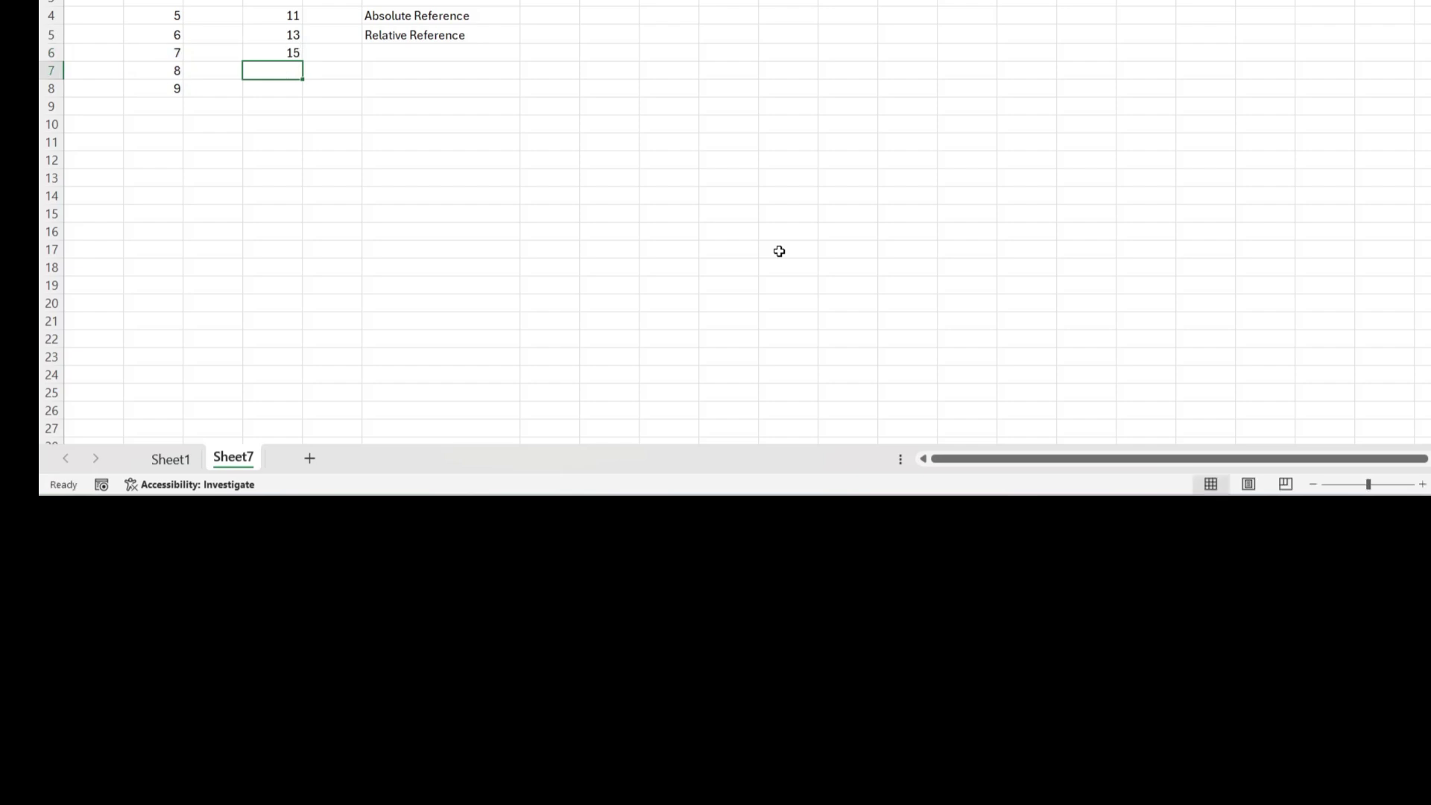
key("Up")
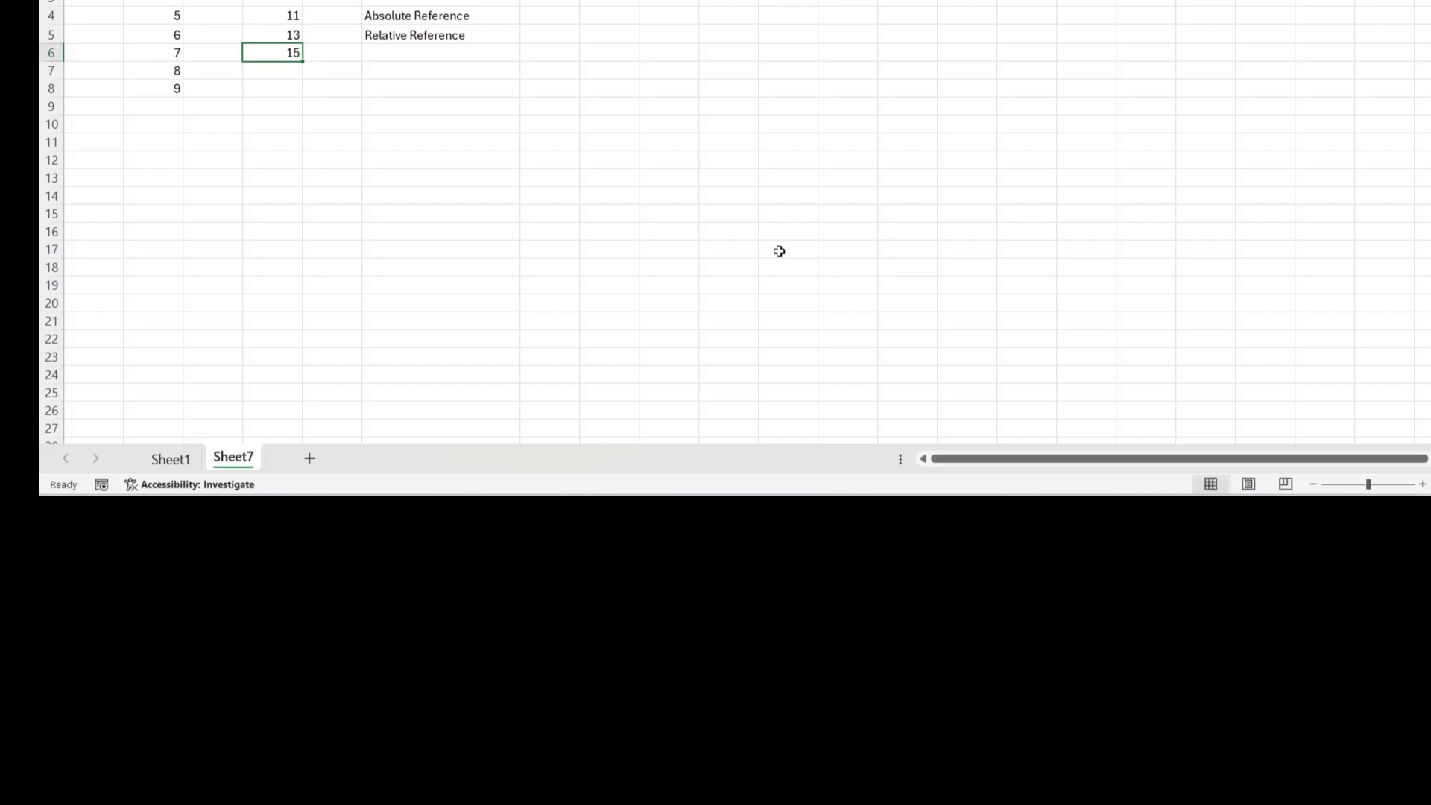
Write the formula =B4+B5 in cell E4, beside the Absolute Reference label
key("Right")
key("Up")
key("Up")
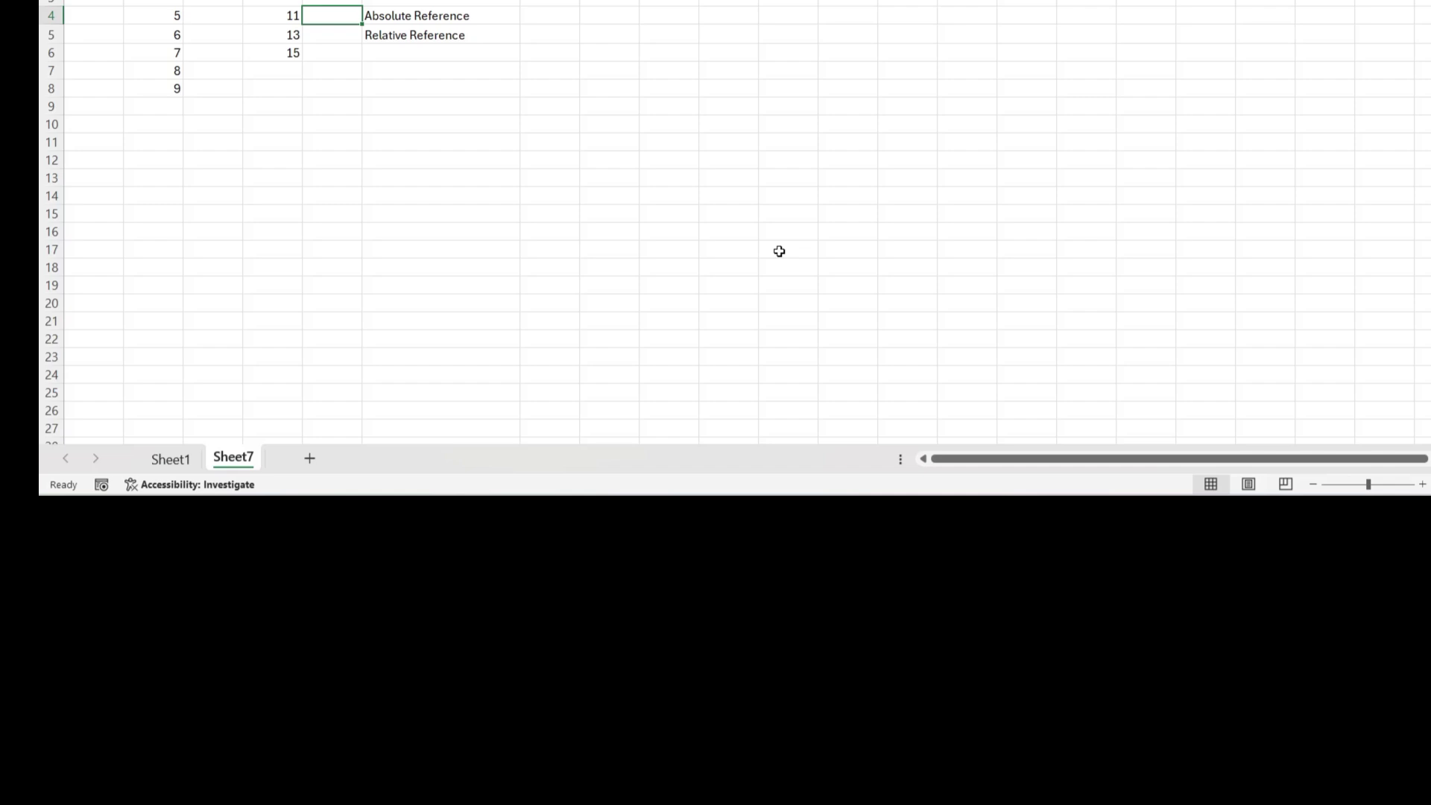
type("=")
key("Left")
key("Left")
key("Left")
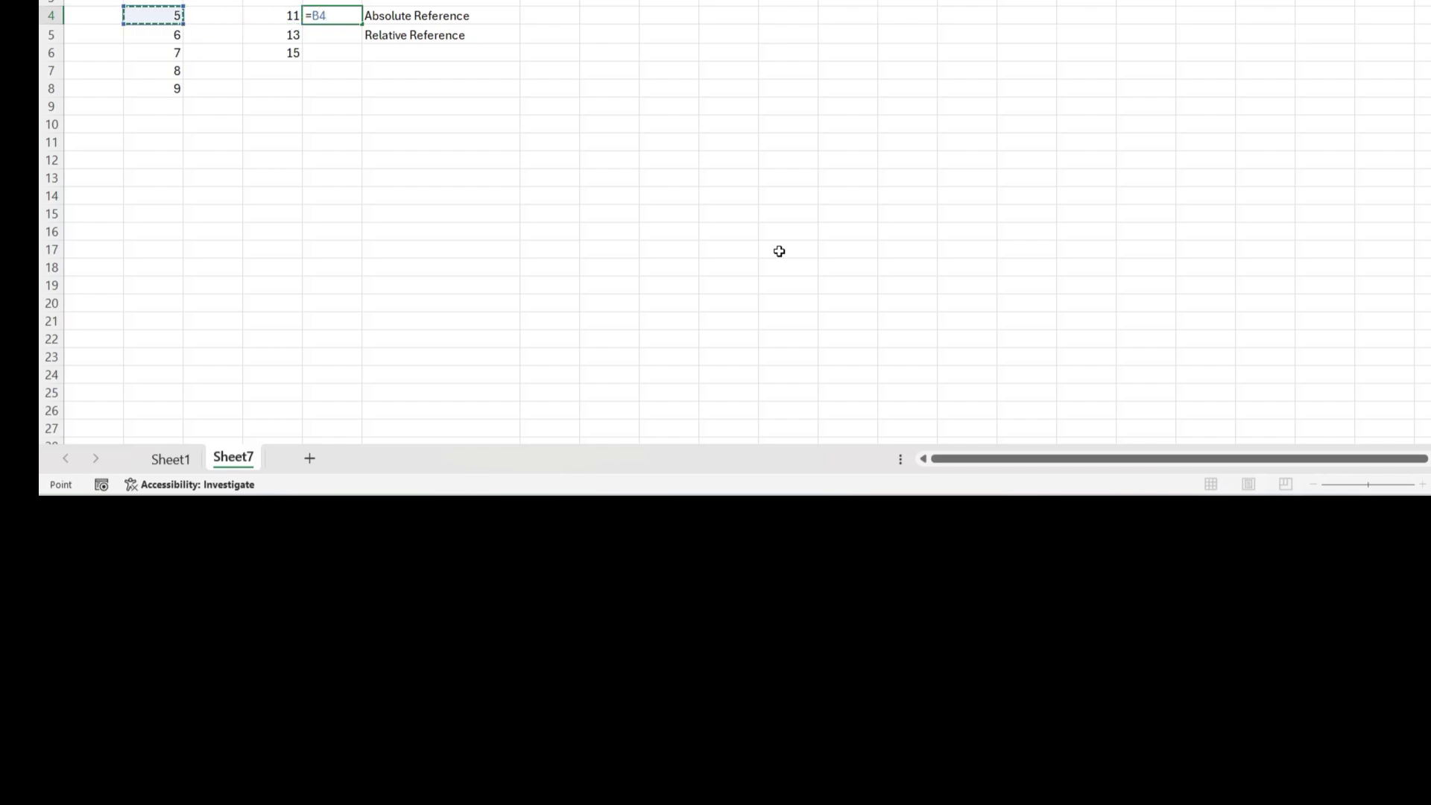
type("+B")
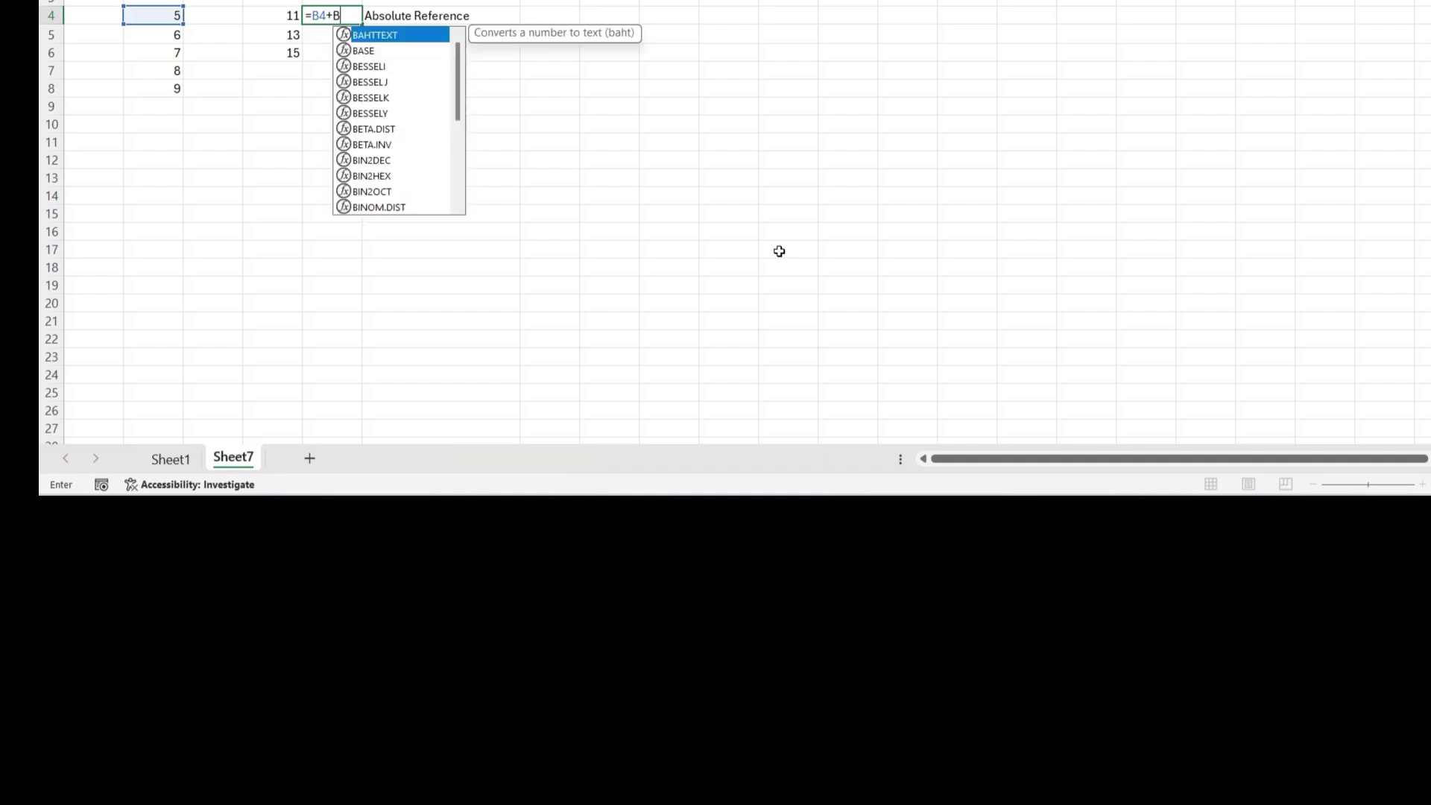
type("5")
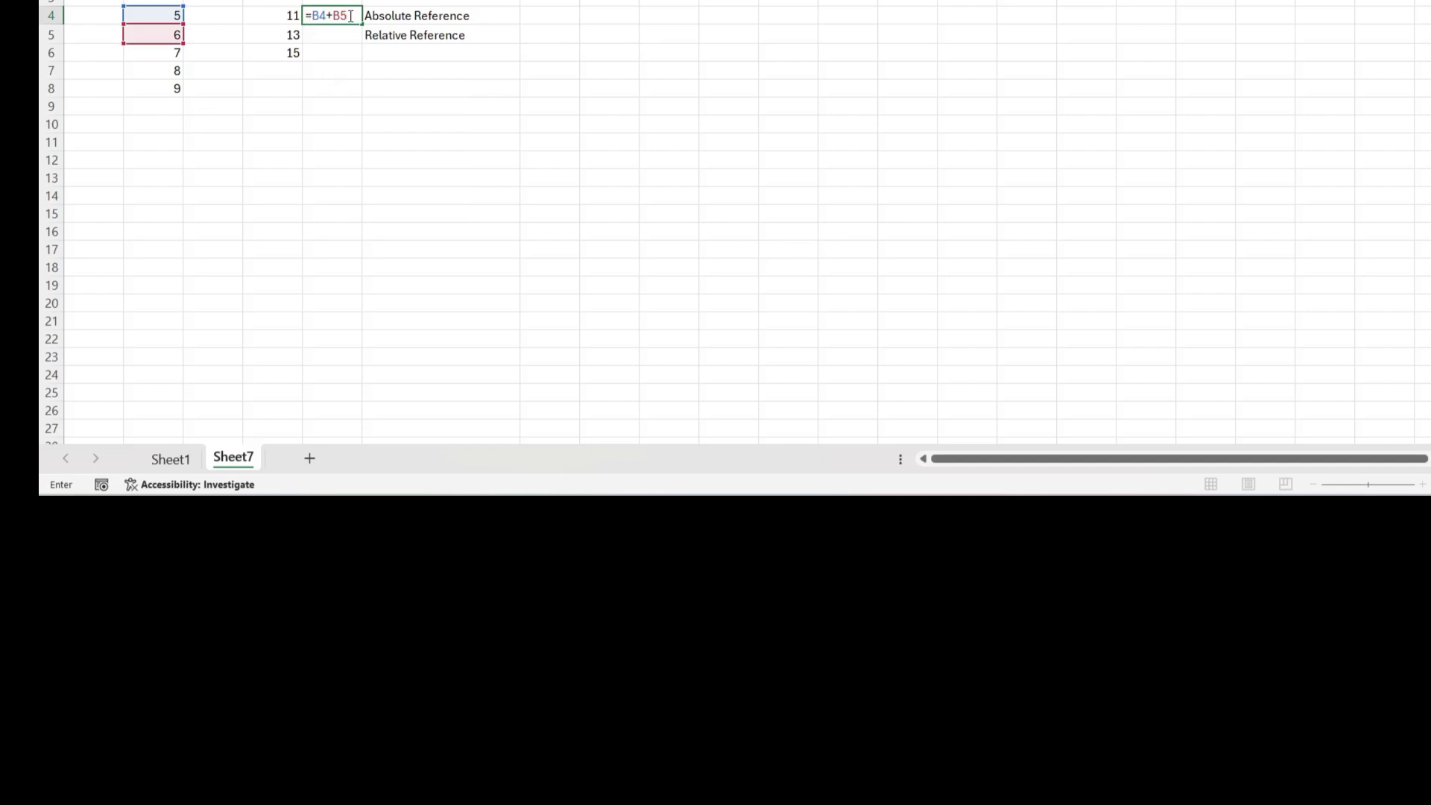
Convert both references in E4's formula to absolute, giving =$B$4+$B$5, and reselect the cell
left_click_drag(348, 15, 312, 8)
key("F4")
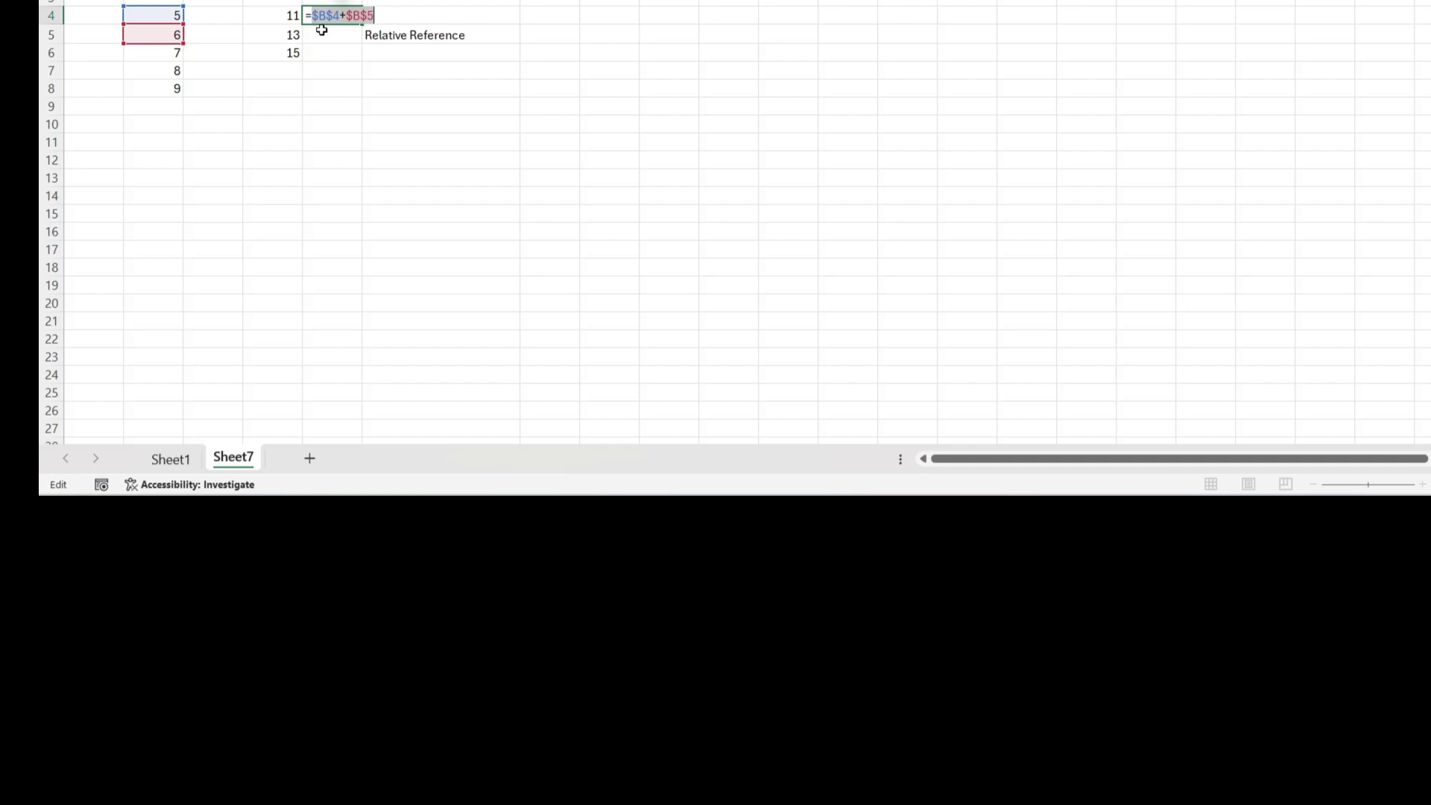
key("Return")
key("Up")
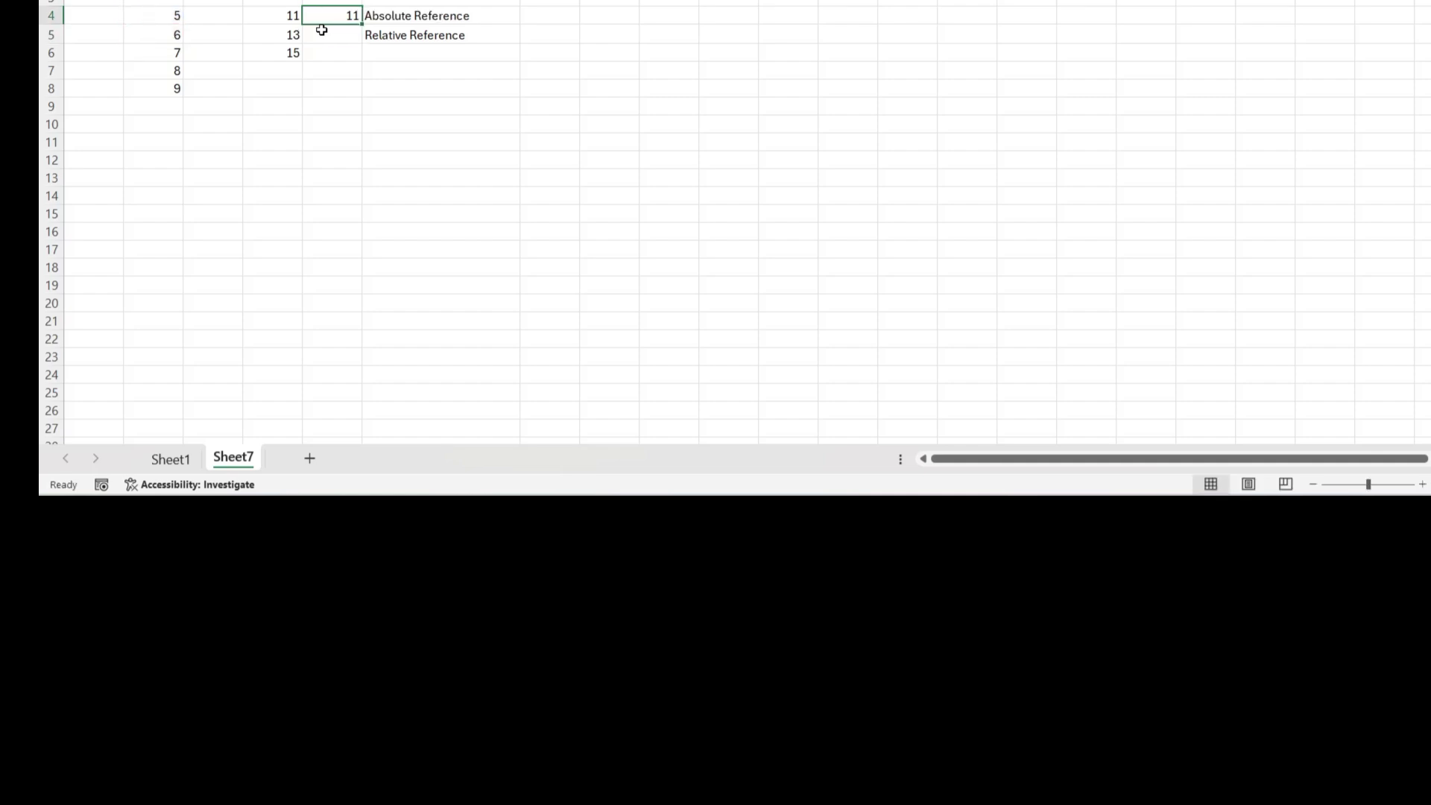
Copy the absolute-reference formula from cell E4 into cell E5
key("ctrl+c")
left_click(322, 29)
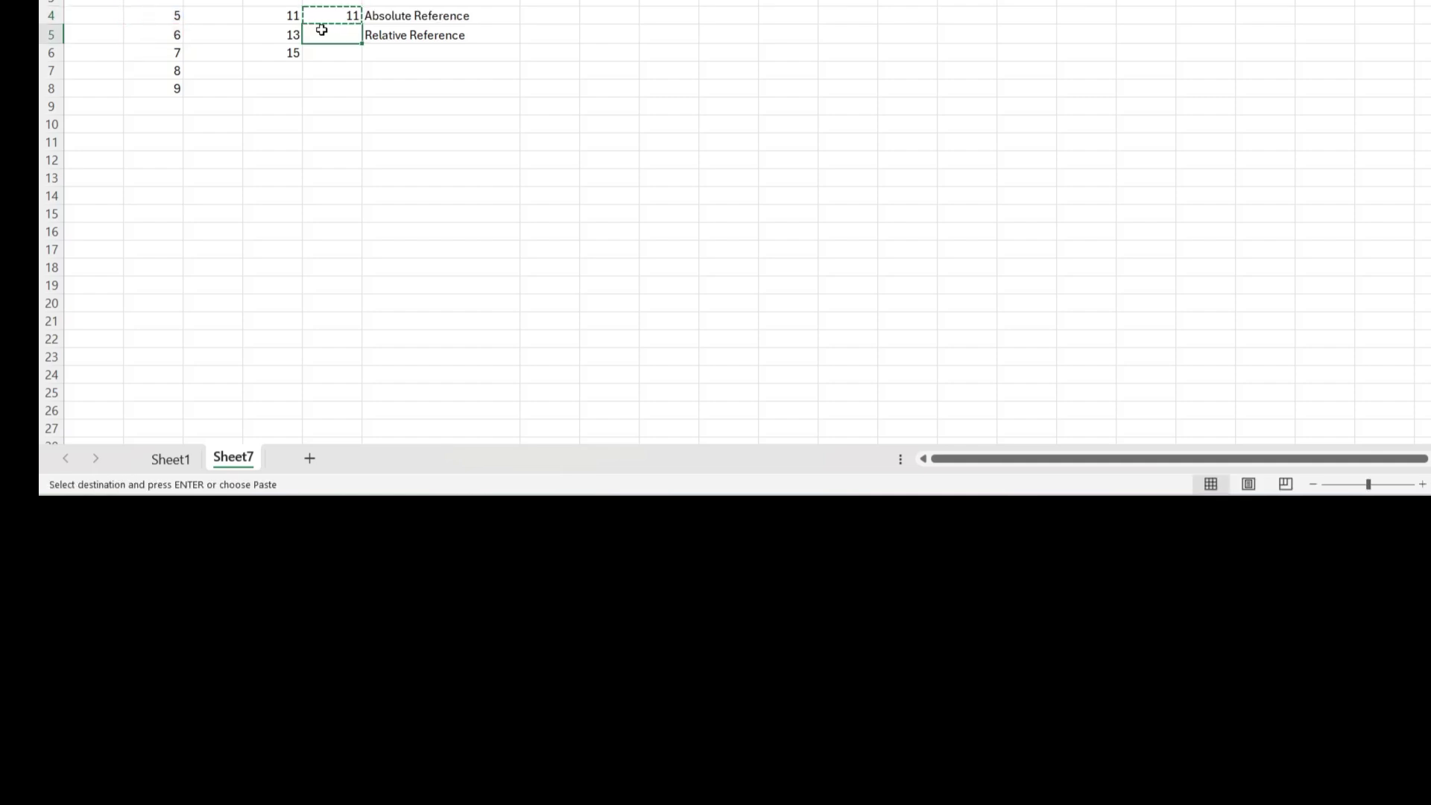
key("ctrl+v")
Paste the copied absolute-reference formula into the more distant cells E8 and G8 as a test
key("Down")
key("Down")
key("Down")
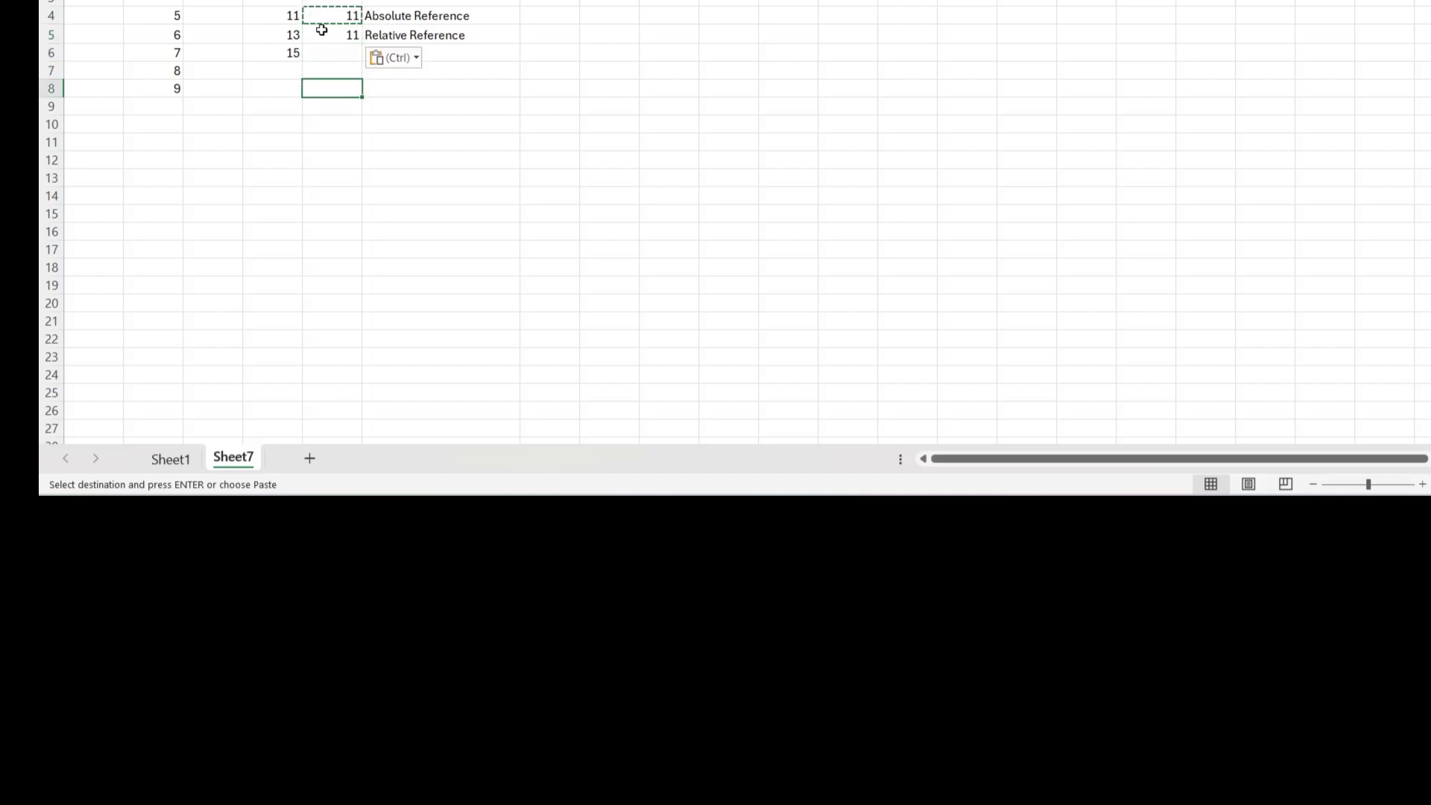
key("ctrl+v")
key("Right")
key("Right")
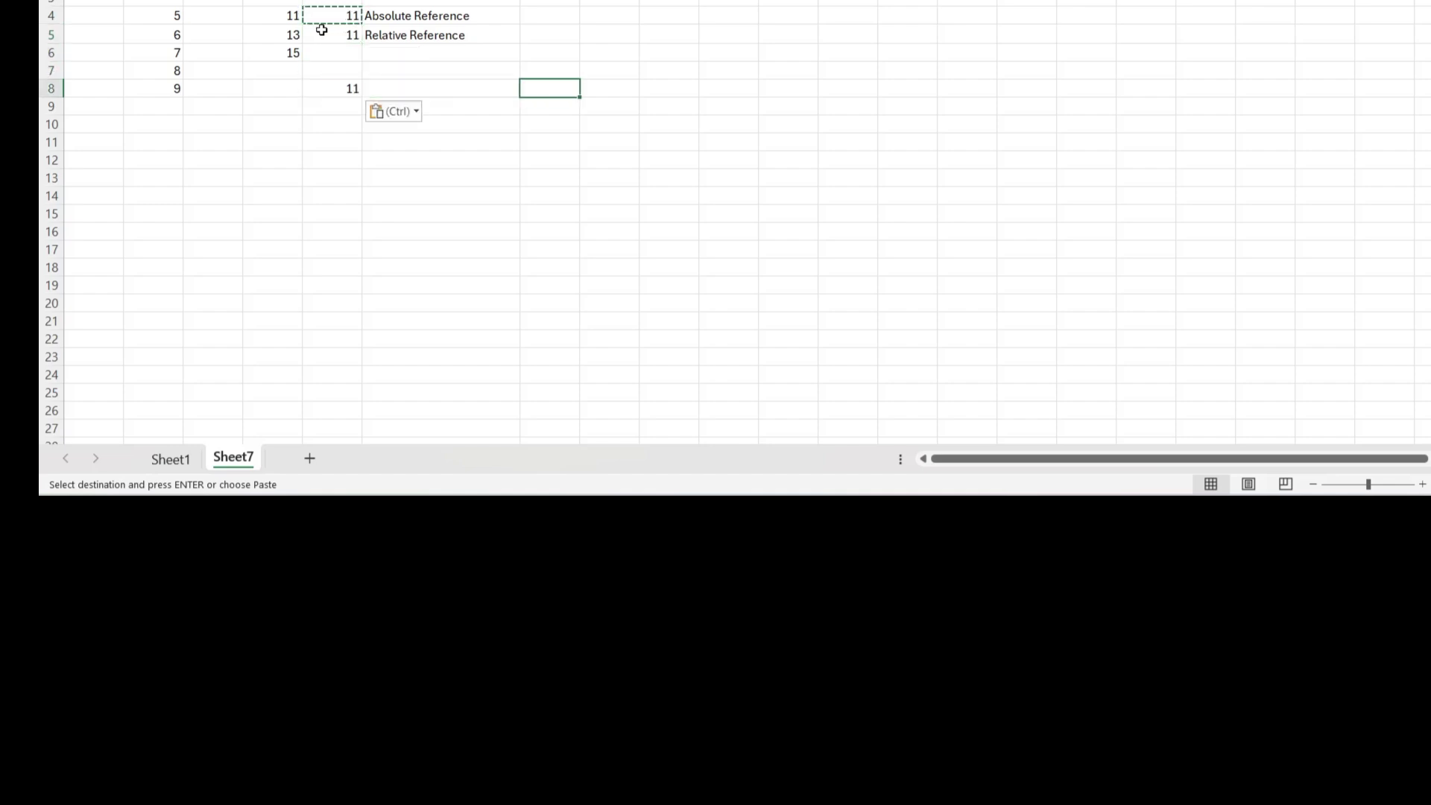
key("ctrl+v")
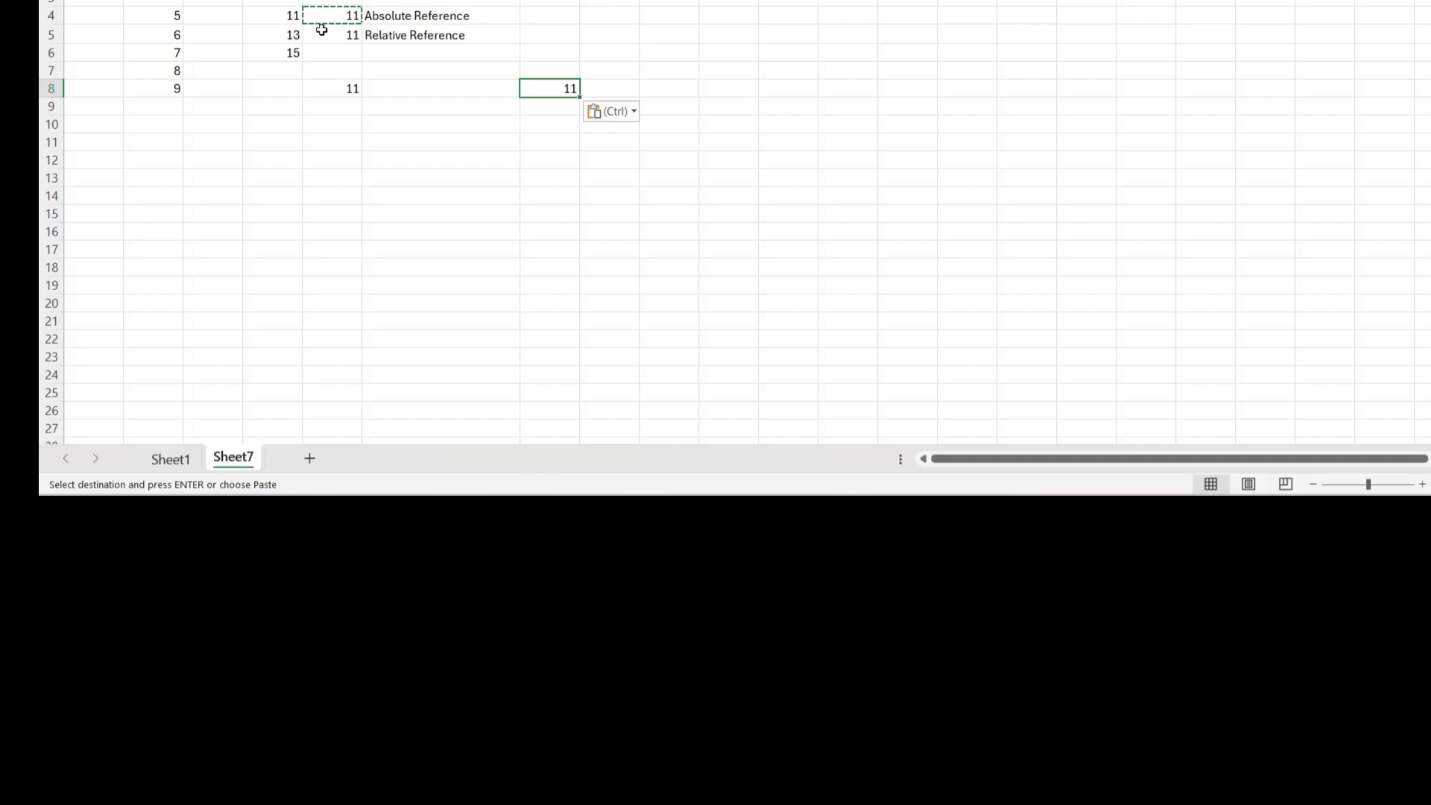
Delete the test formulas from cells G8 and E8, and select cell F8
key("Delete")
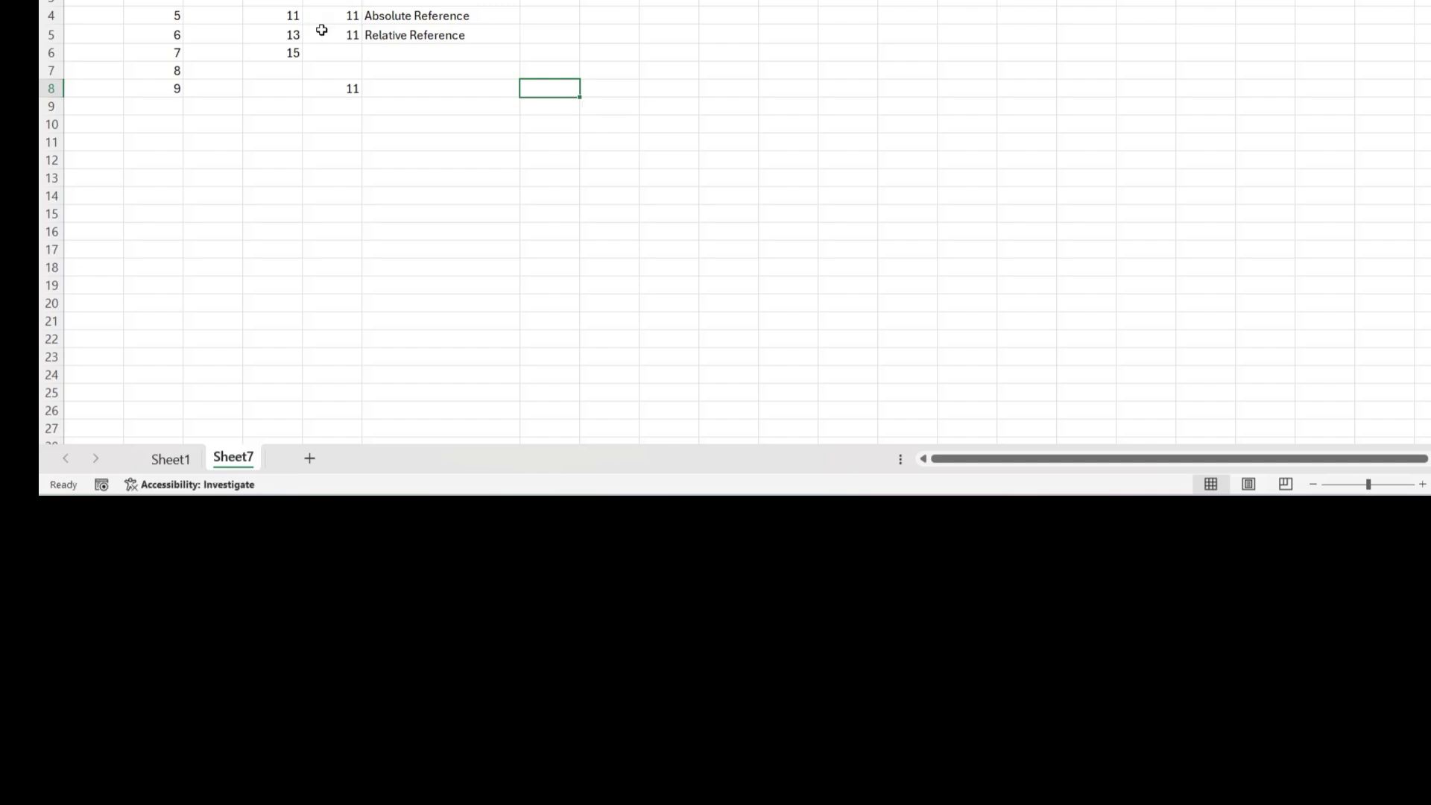
key("Left")
key("Left")
key("Delete")
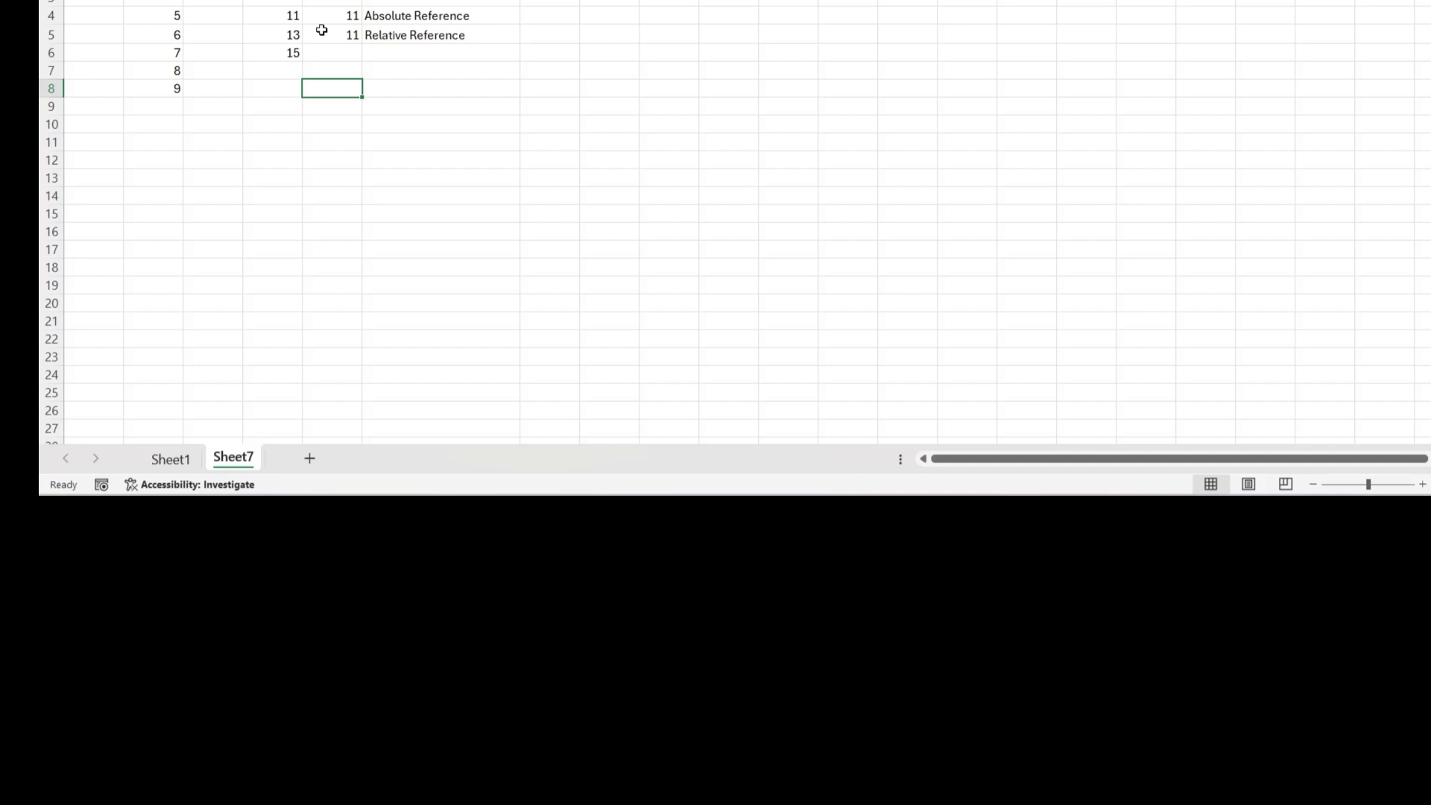
key("Right")
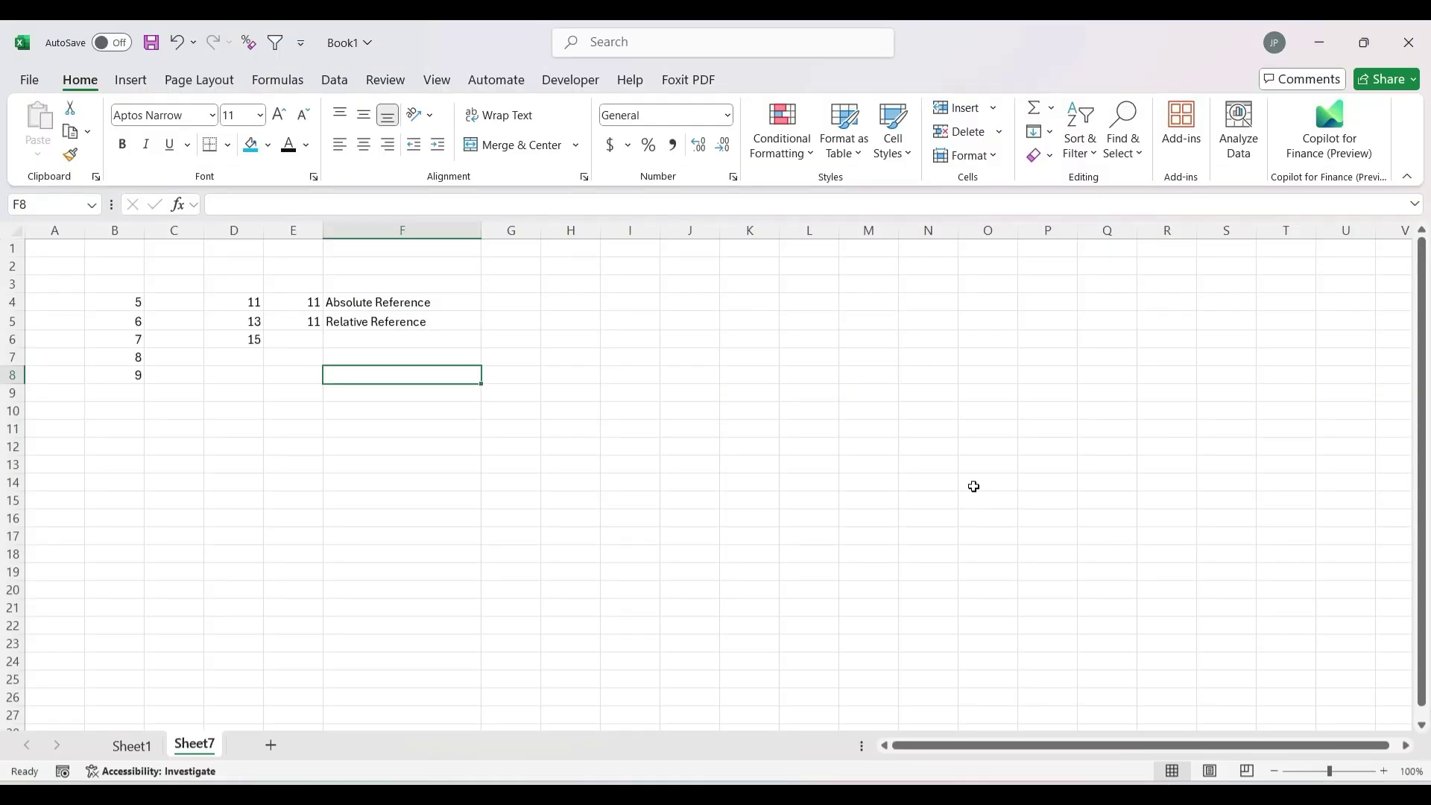